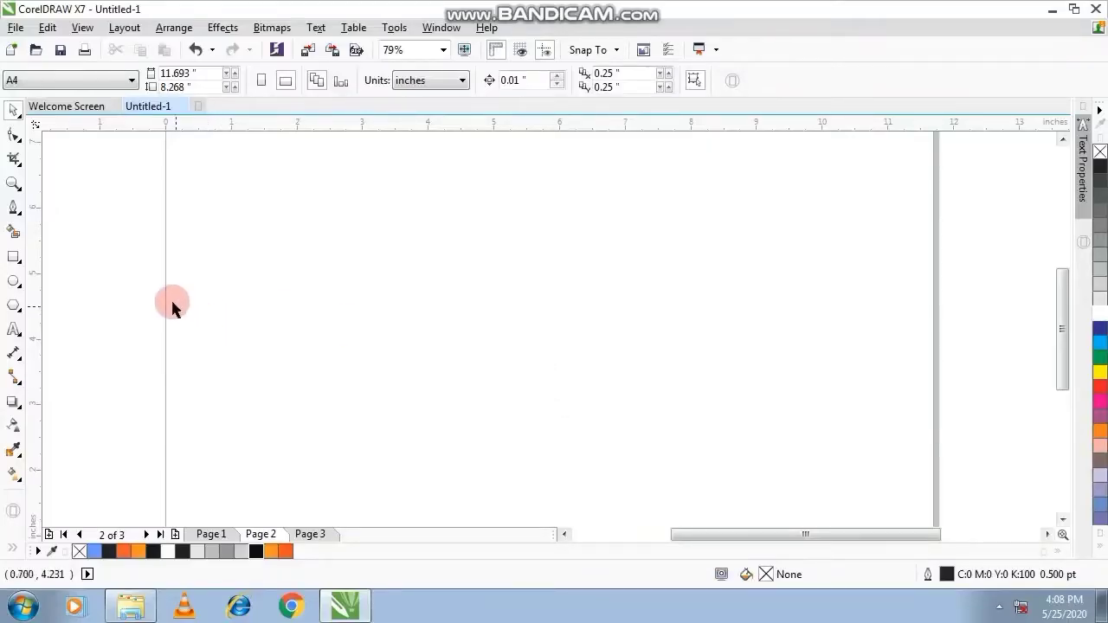
# Draw a rectangle on Page 2 and size it to 3.5 by 2.0 inches
pyautogui.click(14, 256)
pyautogui.moveTo(431, 241); pyautogui.dragTo(698, 395)
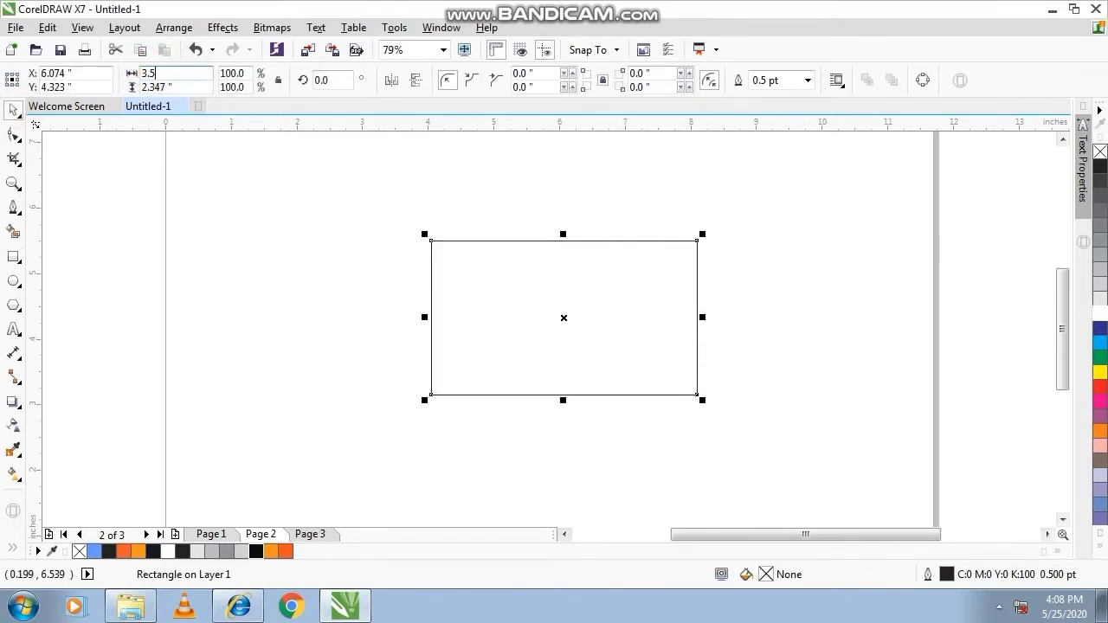
pyautogui.click(146, 64)
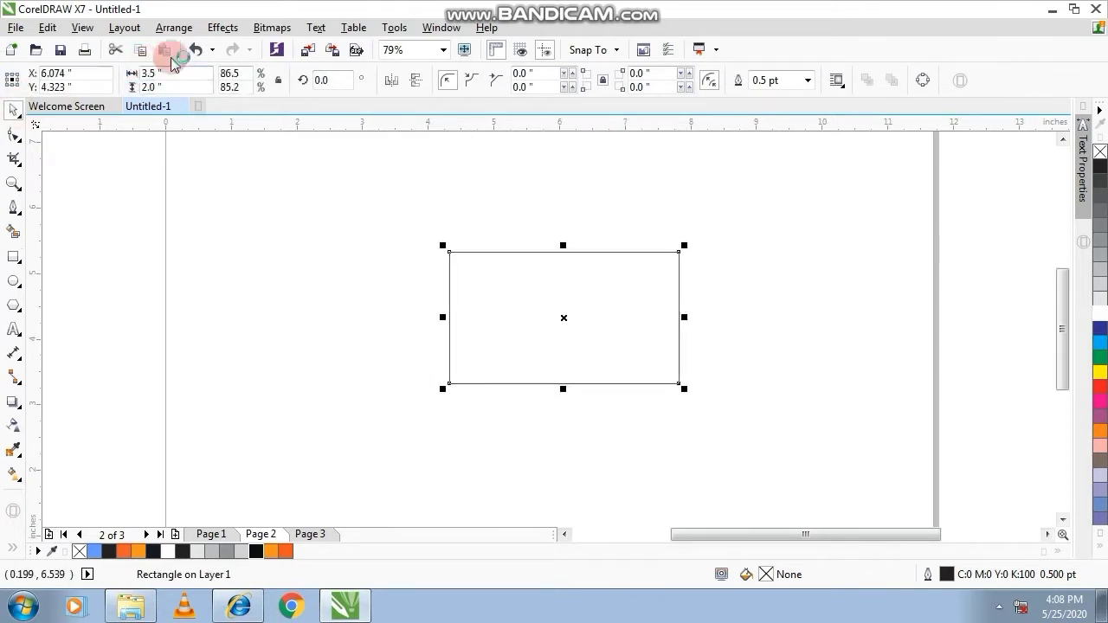
pyautogui.click(215, 101)
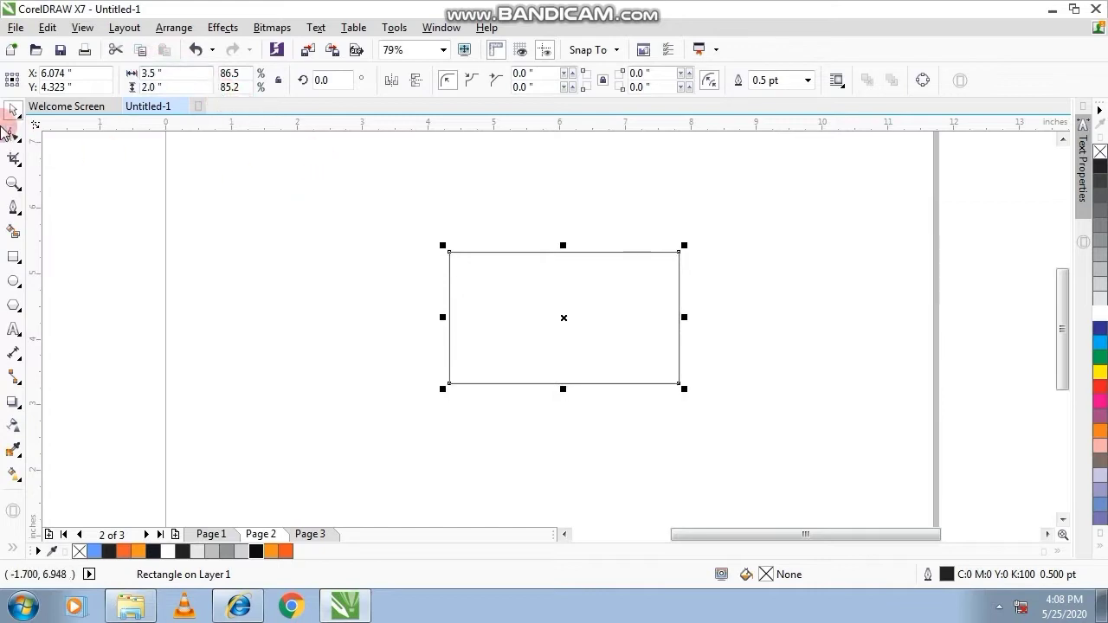
pyautogui.click(276, 236)
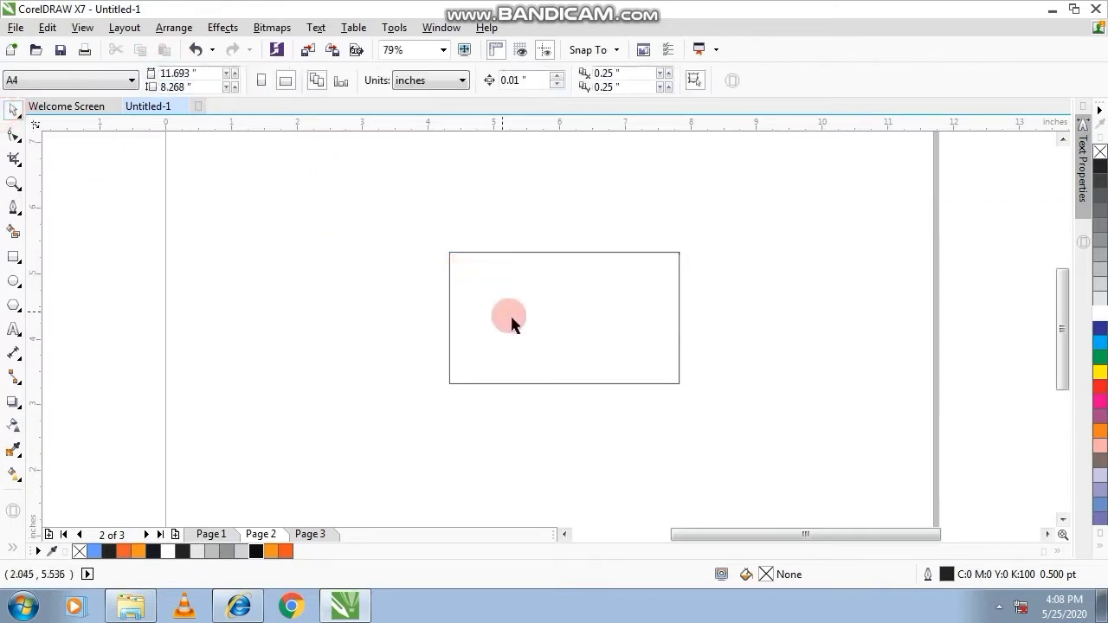
# Drop a scaled-down copy of the card rectangle over the card's left edge
pyautogui.scroll(2, 585, 316)
pyautogui.scroll(-2, 585, 316)
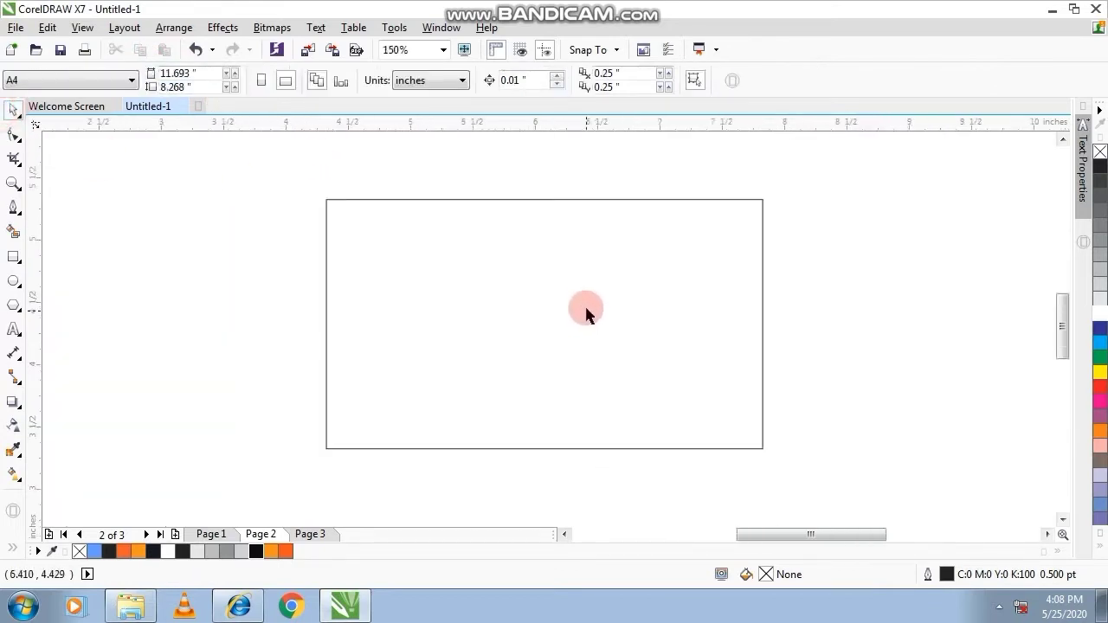
pyautogui.click(584, 304)
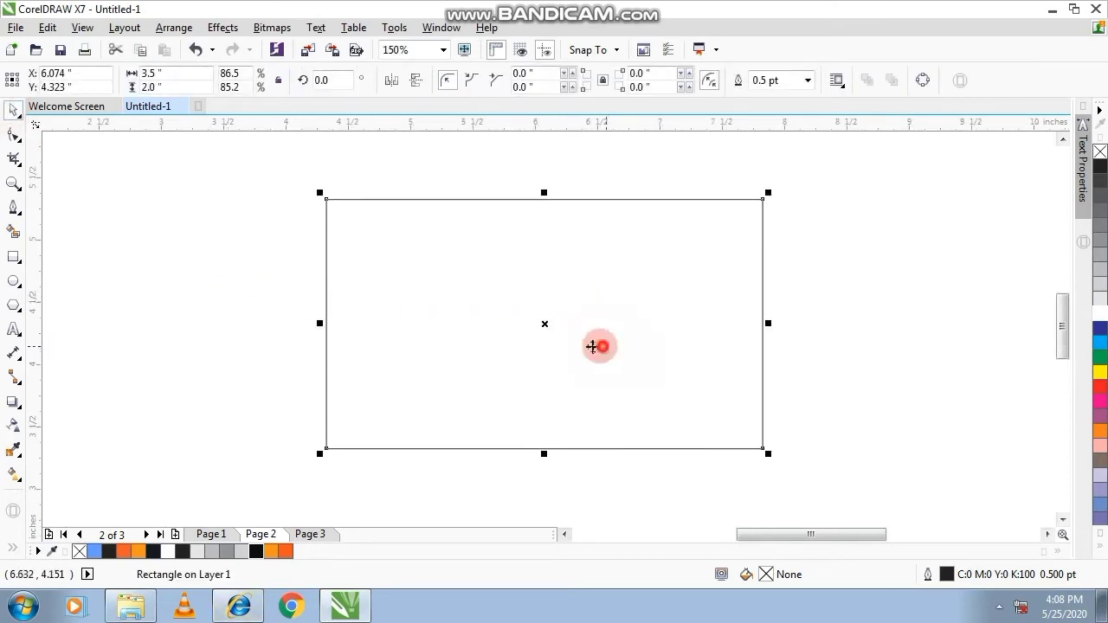
pyautogui.moveTo(594, 347); pyautogui.dragTo(561, 339)
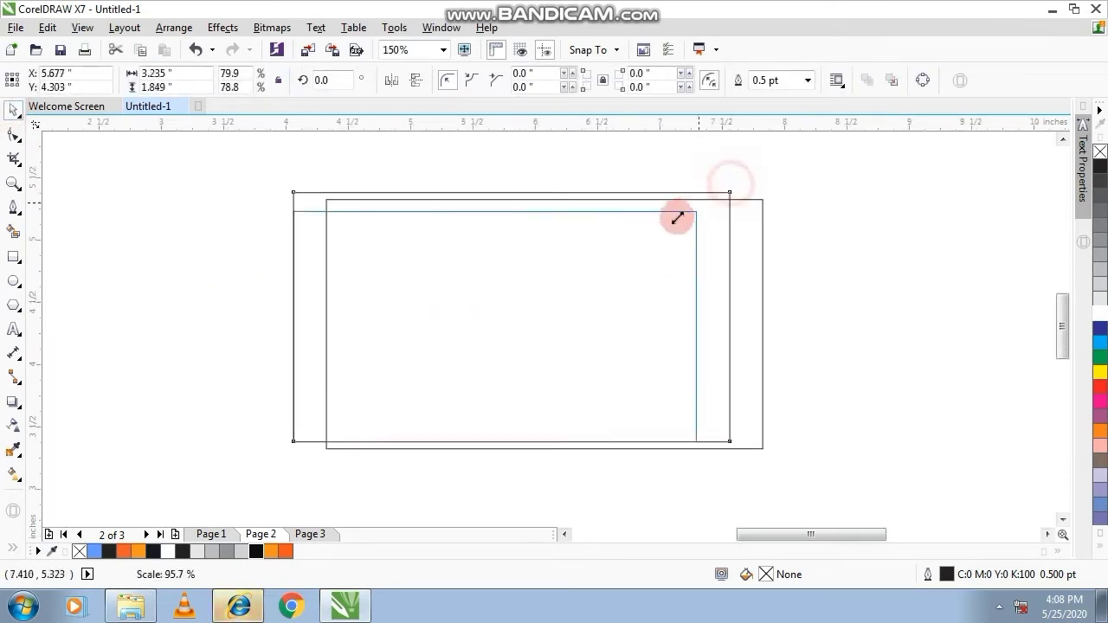
pyautogui.moveTo(733, 184); pyautogui.dragTo(519, 312)
pyautogui.moveTo(438, 381); pyautogui.dragTo(432, 322)
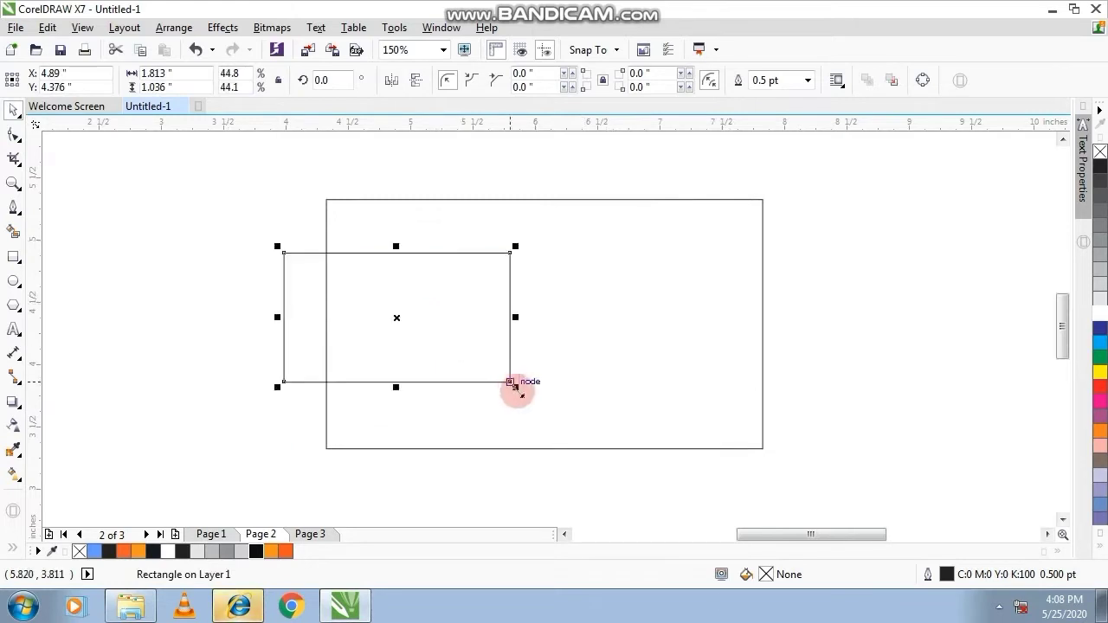
# Fine-tune the small rectangle to about 1.49 by 0.73 inches and nudge the card right
pyautogui.moveTo(515, 388); pyautogui.dragTo(445, 345)
pyautogui.click(451, 303)
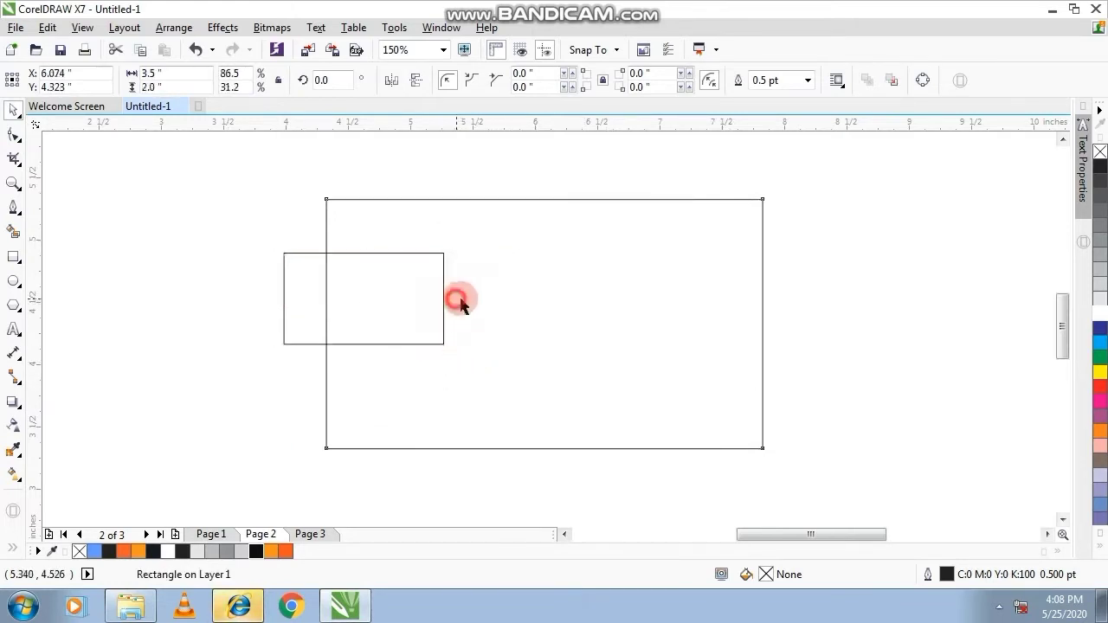
pyautogui.moveTo(327, 292); pyautogui.dragTo(346, 292)
pyautogui.click(329, 289)
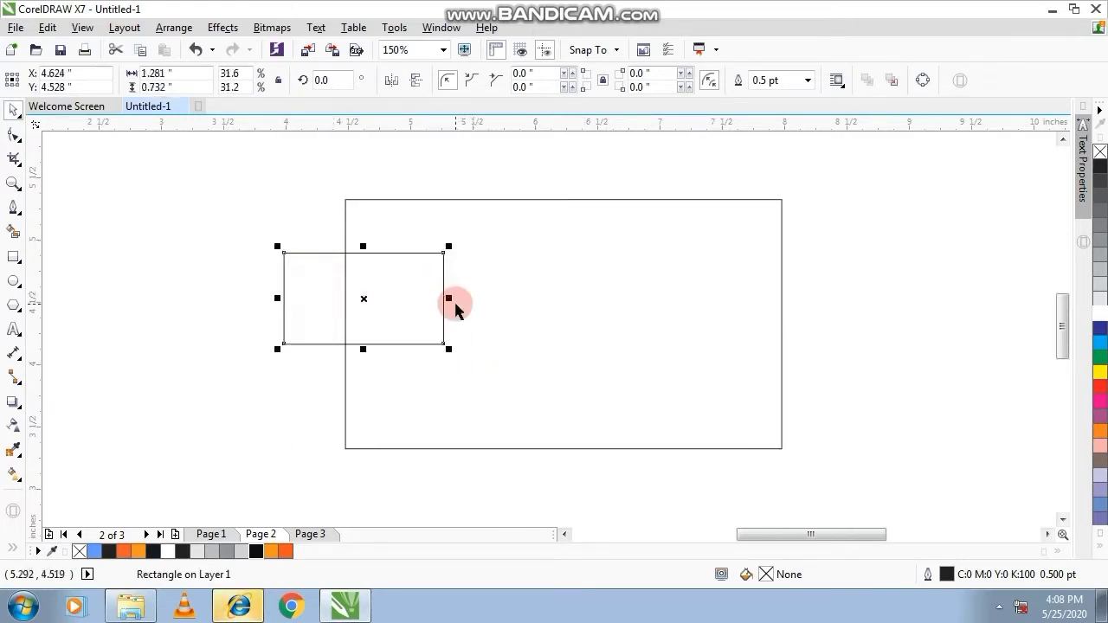
pyautogui.moveTo(450, 299); pyautogui.dragTo(473, 299)
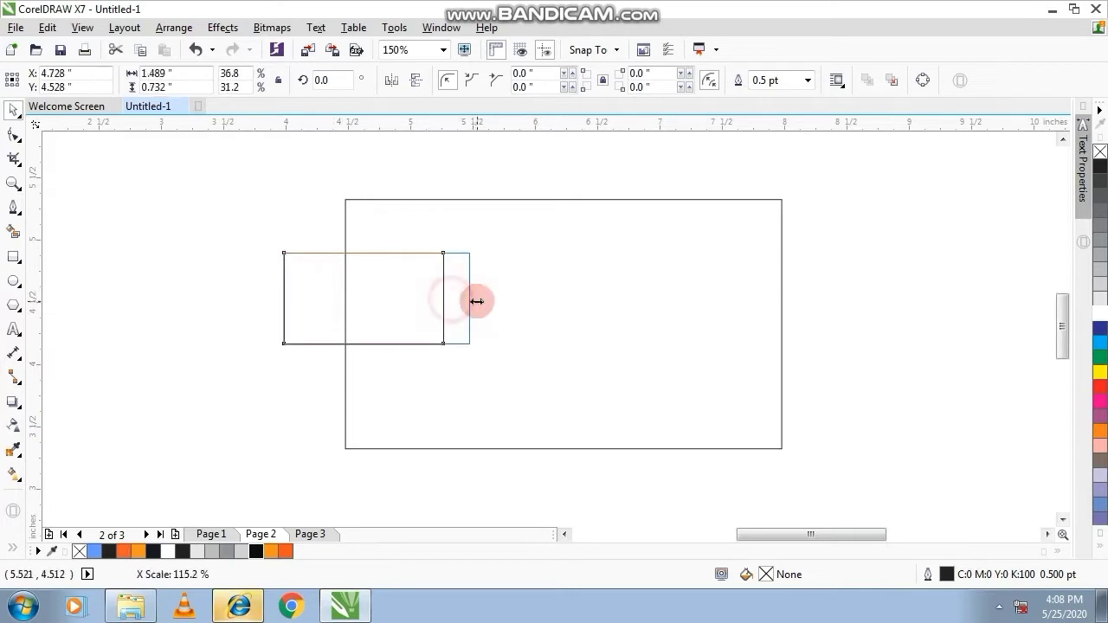
pyautogui.click(13, 135)
pyautogui.click(346, 311)
# Convert the small rectangle to curves and delete its bottom-right node, leaving a triangle
pyautogui.rightClick(345, 311)
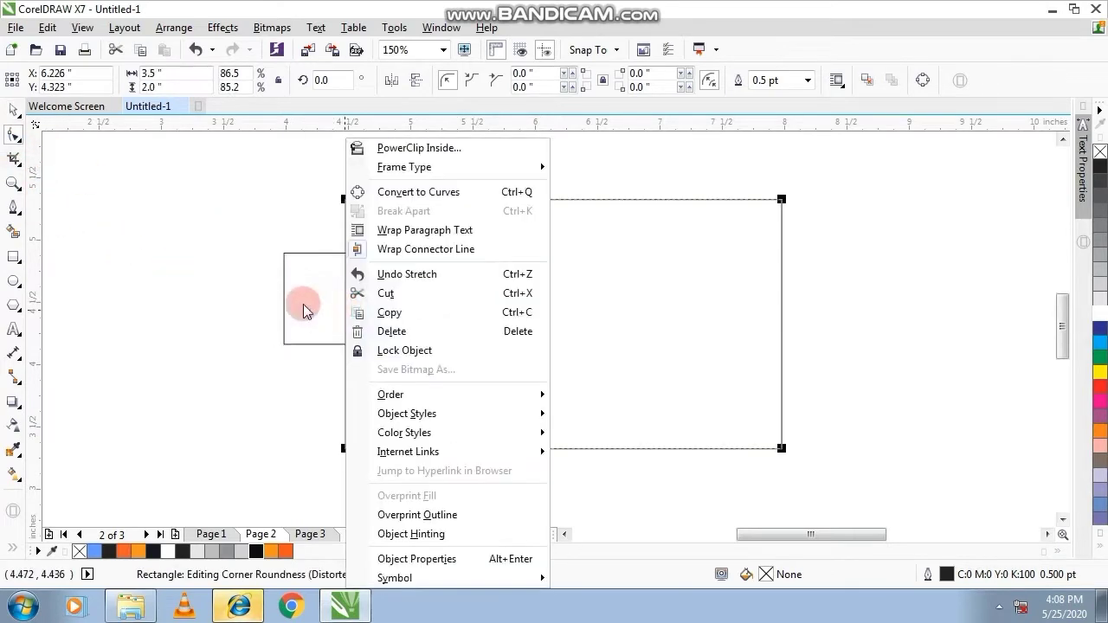
pyautogui.click(302, 307)
pyautogui.rightClick(301, 307)
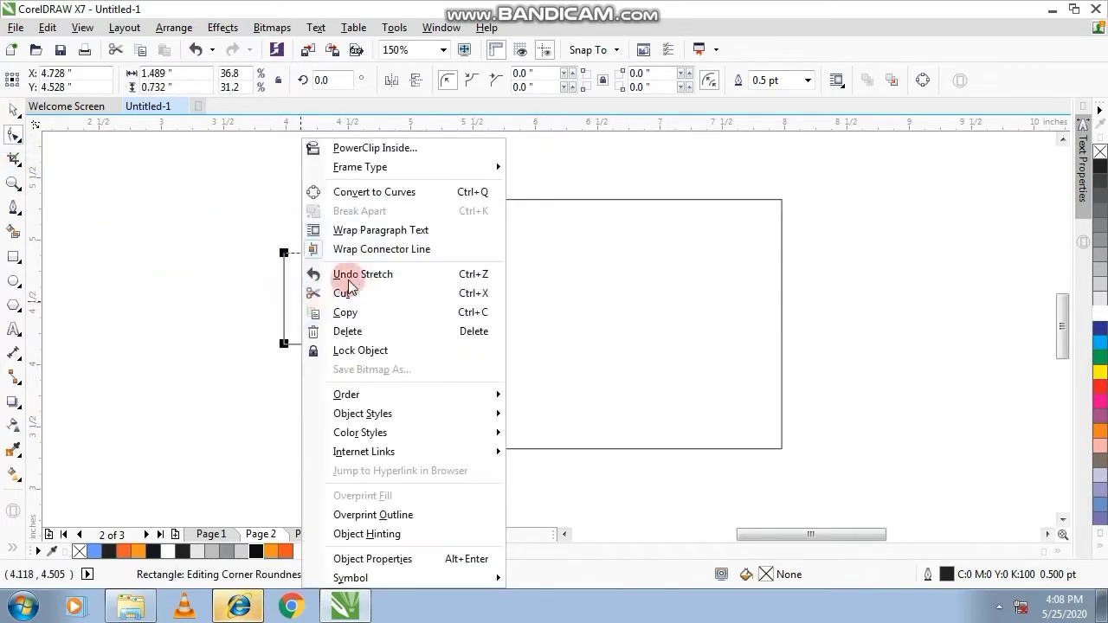
pyautogui.click(395, 192)
pyautogui.moveTo(440, 374); pyautogui.dragTo(500, 316)
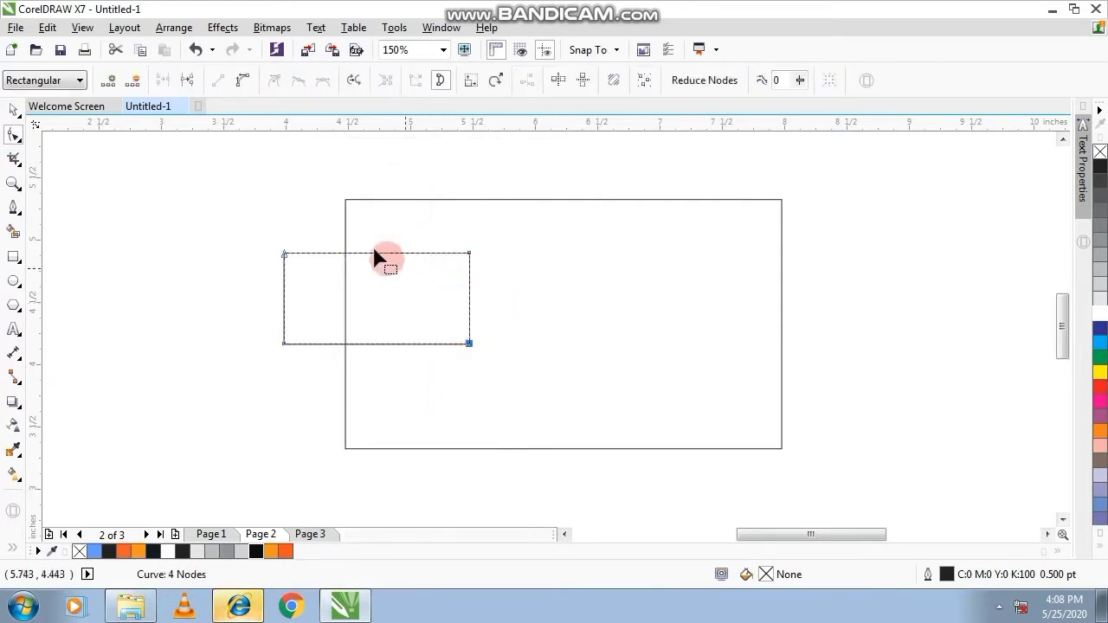
pyautogui.click(132, 81)
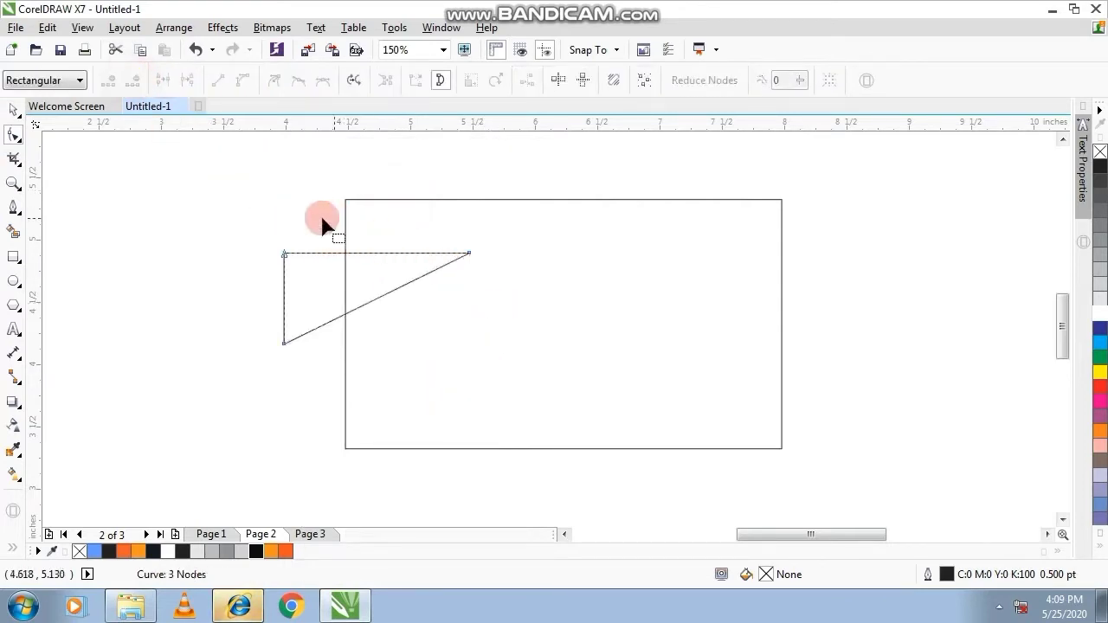
# Convert all of the triangle's straight segments to curves
pyautogui.moveTo(225, 207); pyautogui.dragTo(554, 389)
pyautogui.click(244, 82)
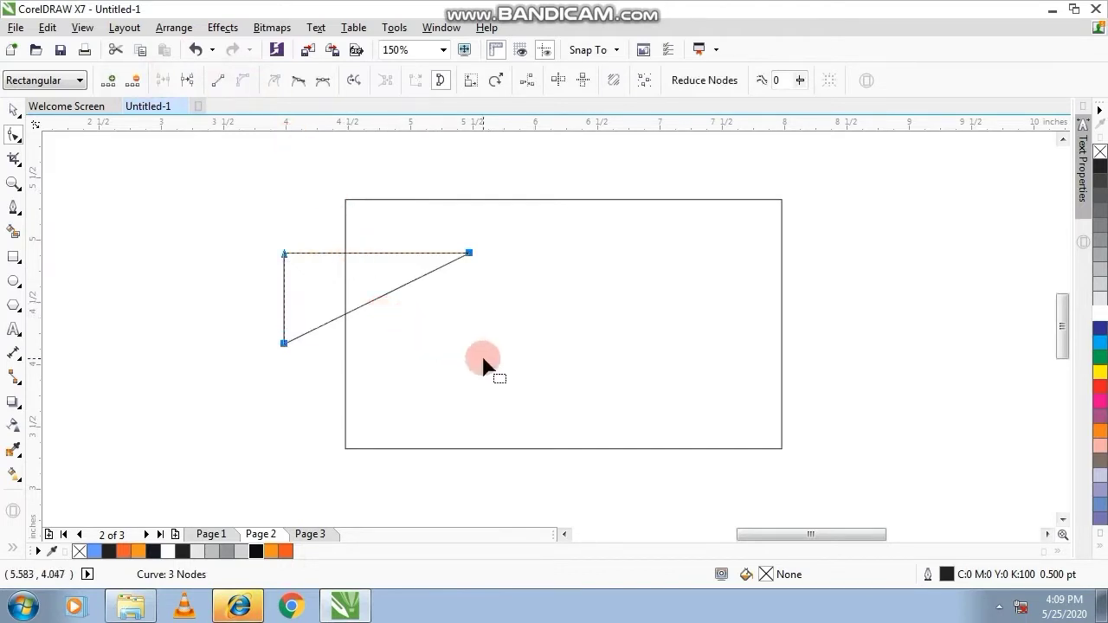
pyautogui.moveTo(258, 400); pyautogui.dragTo(484, 242)
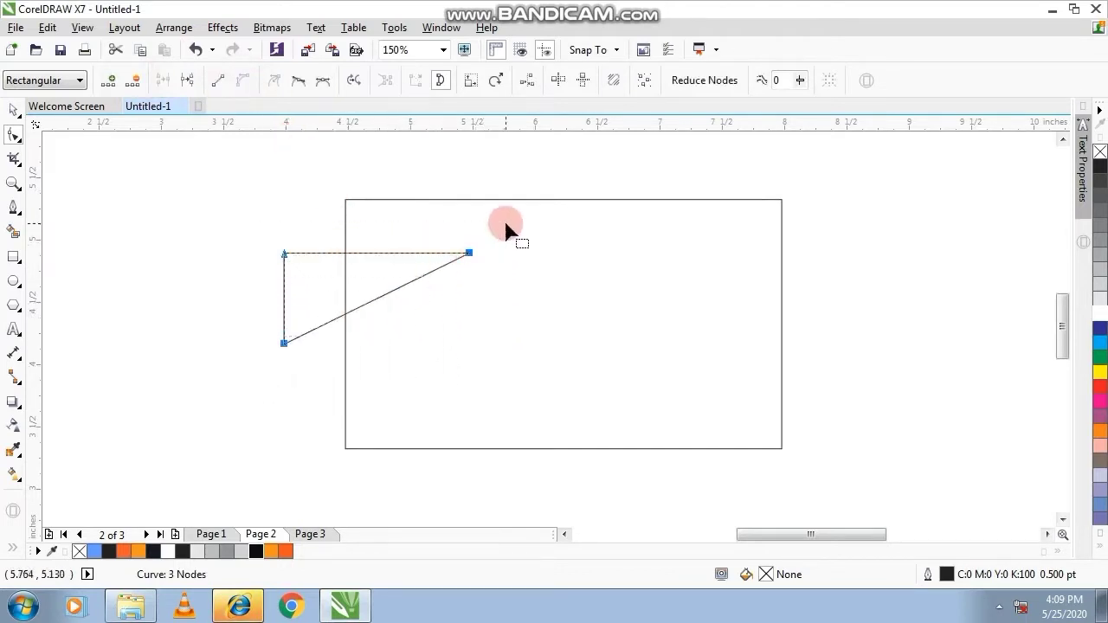
pyautogui.click(291, 204)
# Bend the triangle's diagonal and top edges into bowed arcs
pyautogui.moveTo(417, 225); pyautogui.dragTo(502, 285)
pyautogui.click(410, 282)
pyautogui.moveTo(413, 292)
pyautogui.mouseDown()
pyautogui.moveTo(439, 353)
pyautogui.moveTo(329, 313)
pyautogui.moveTo(355, 339)
pyautogui.mouseUp()
pyautogui.moveTo(440, 350); pyautogui.dragTo(400, 331)
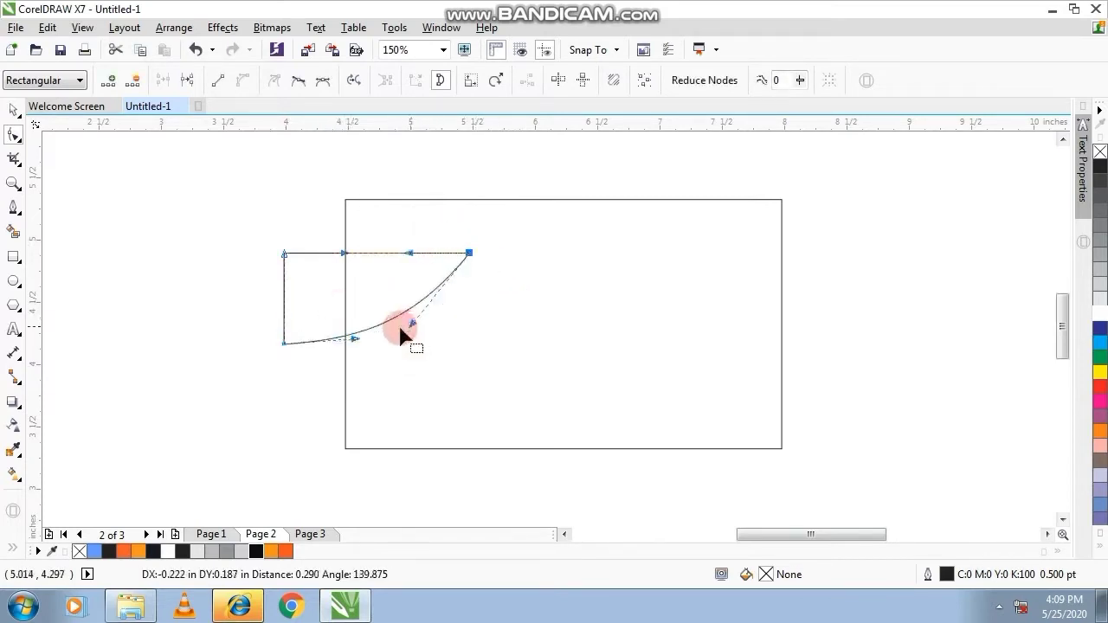
pyautogui.click(407, 255)
pyautogui.moveTo(410, 254)
pyautogui.mouseDown()
pyautogui.moveTo(346, 255)
pyautogui.moveTo(309, 299)
pyautogui.mouseUp()
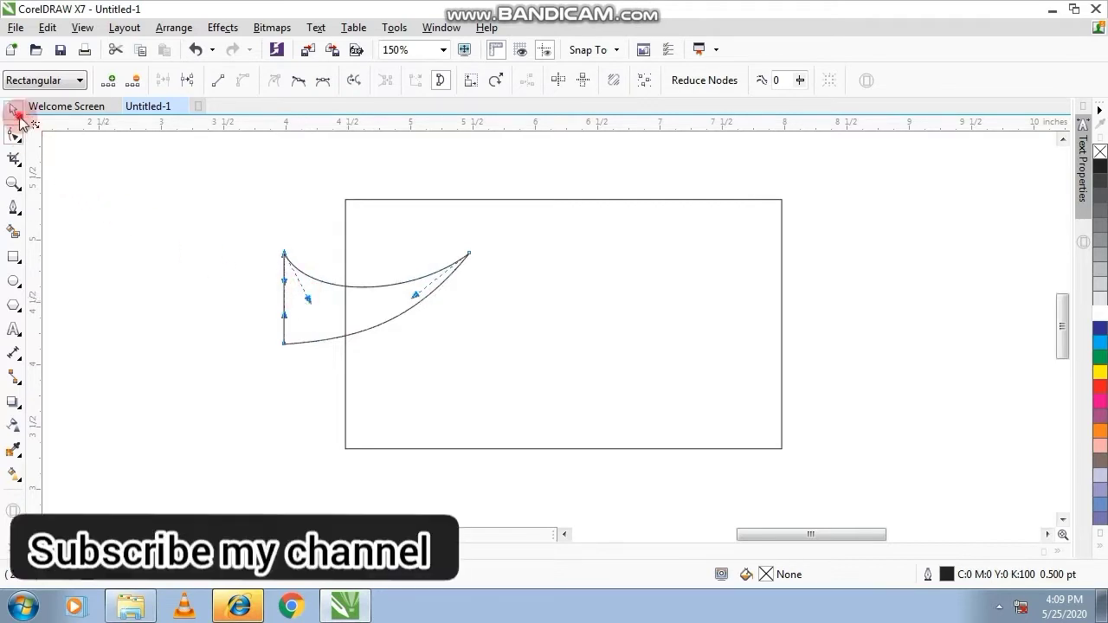
# Left-align the swoosh with the card and move it up slightly
pyautogui.click(16, 112)
pyautogui.doubleClick(15, 112)
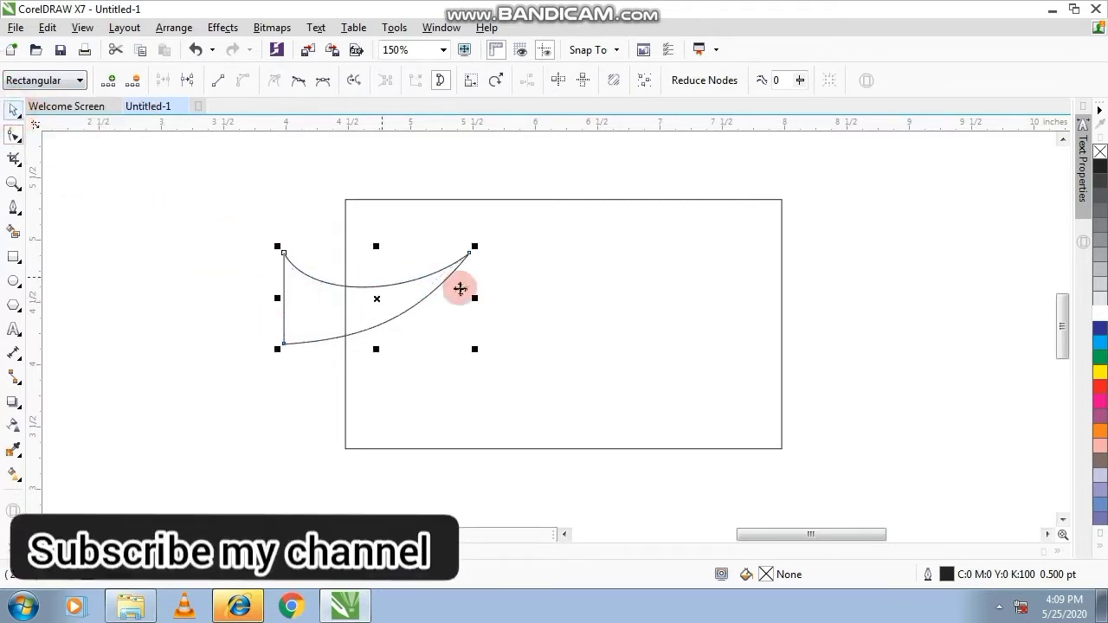
pyautogui.press('l')
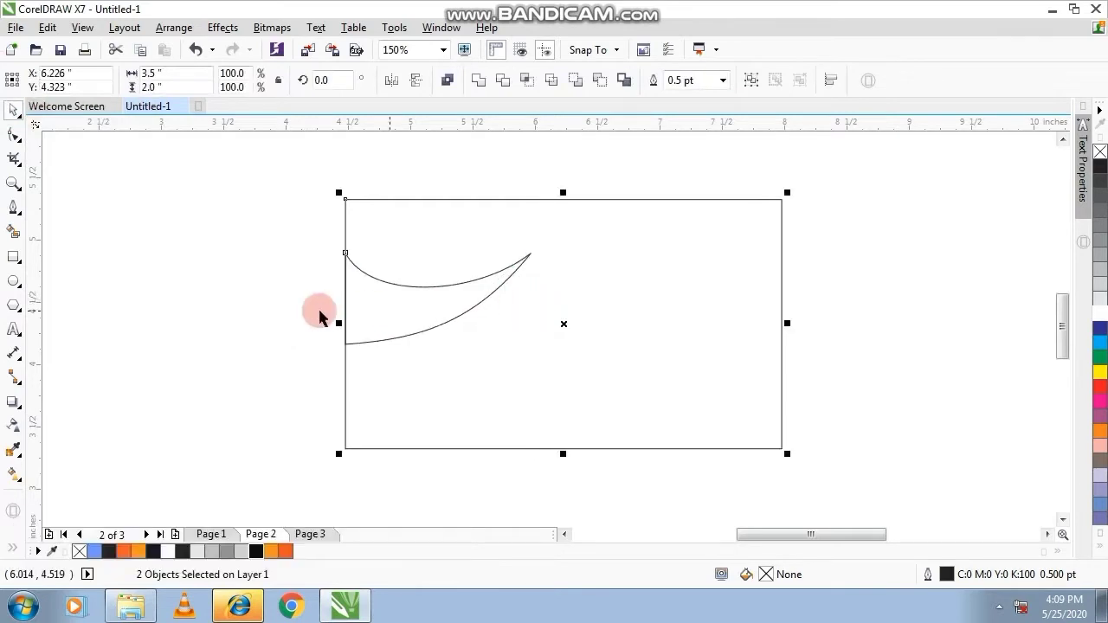
pyautogui.click(379, 329)
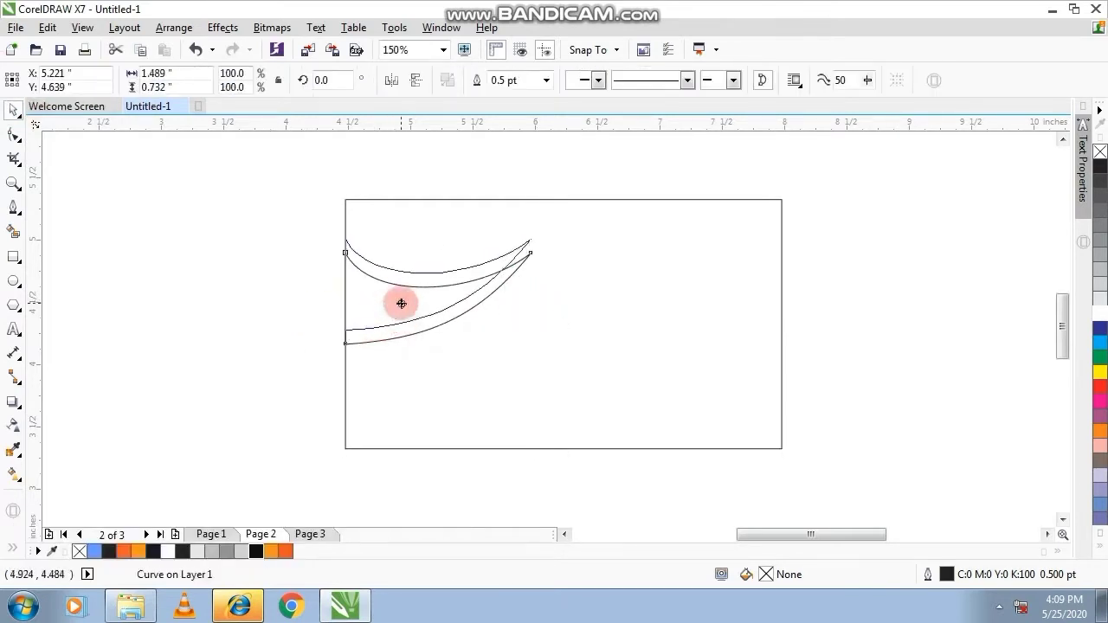
pyautogui.moveTo(402, 309); pyautogui.dragTo(396, 292)
# Rotate the swoosh to about 336.5° and shift it left past the card's edge
pyautogui.click(422, 279)
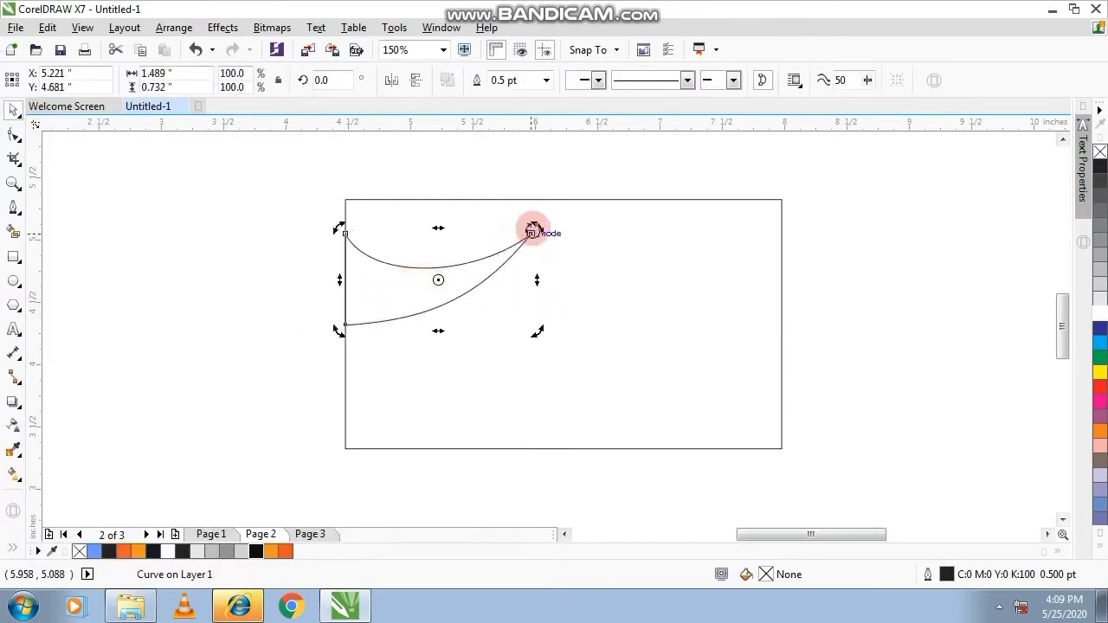
pyautogui.moveTo(531, 230); pyautogui.dragTo(539, 264)
pyautogui.click(229, 275)
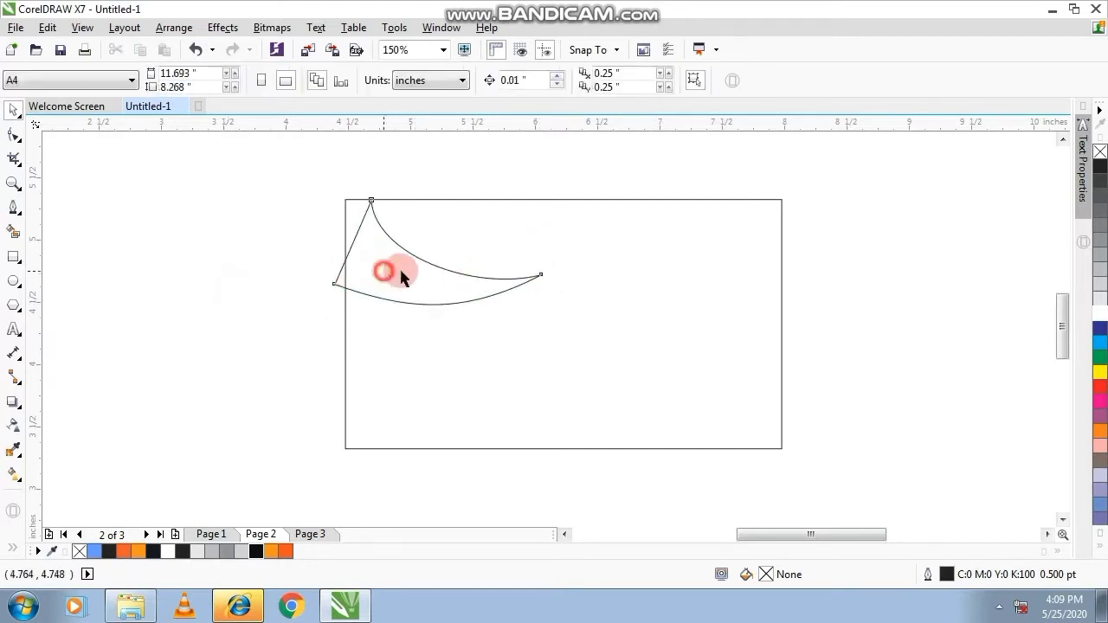
pyautogui.click(425, 282)
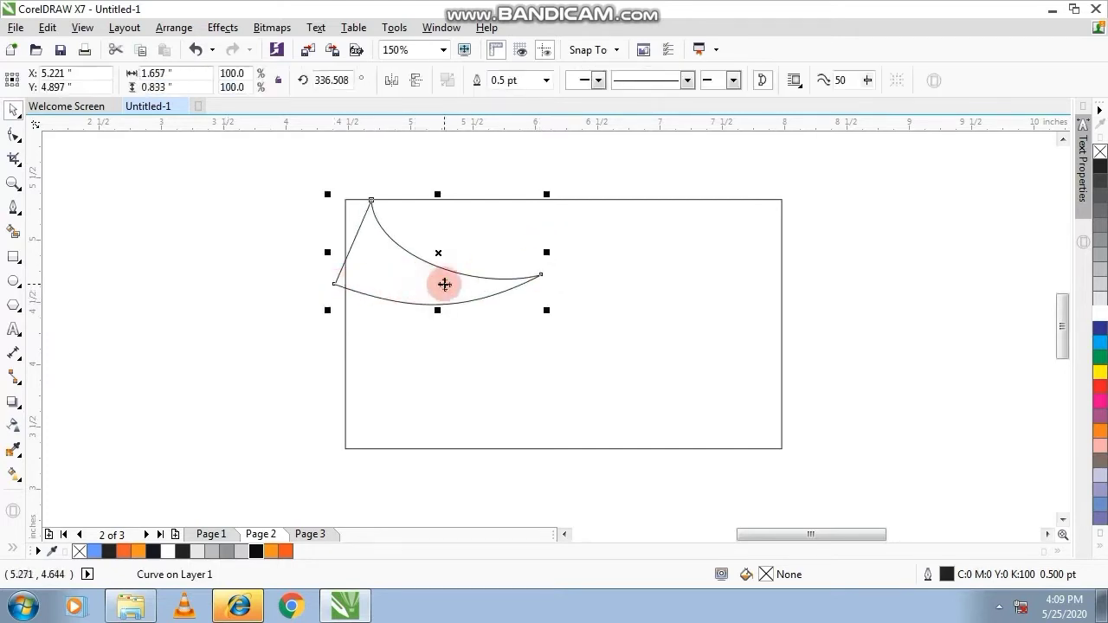
pyautogui.moveTo(445, 283); pyautogui.dragTo(408, 289)
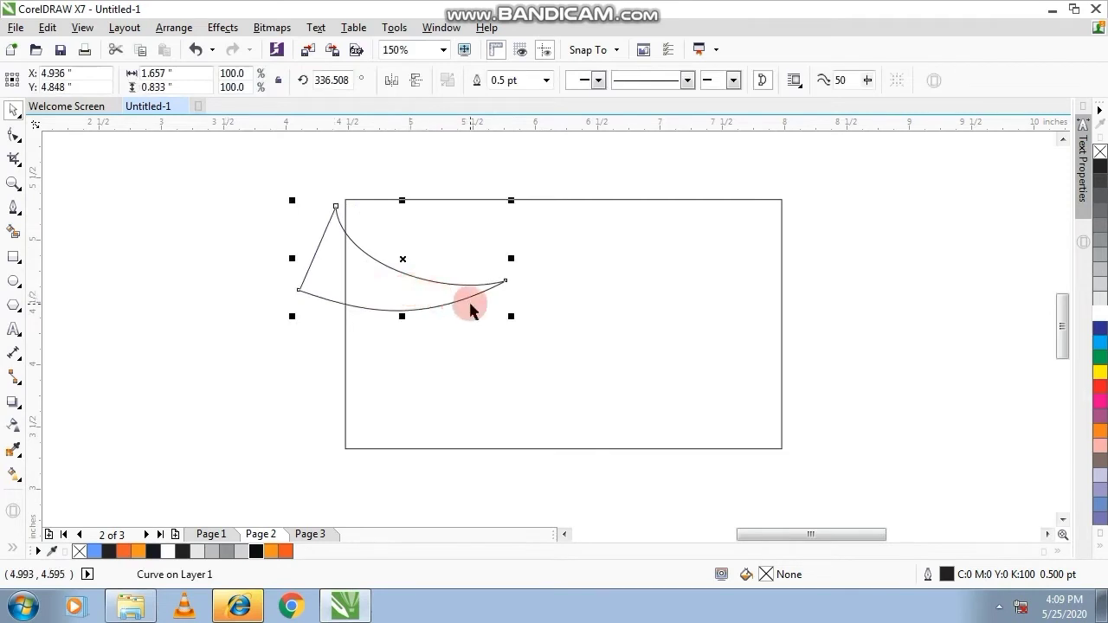
pyautogui.click(221, 329)
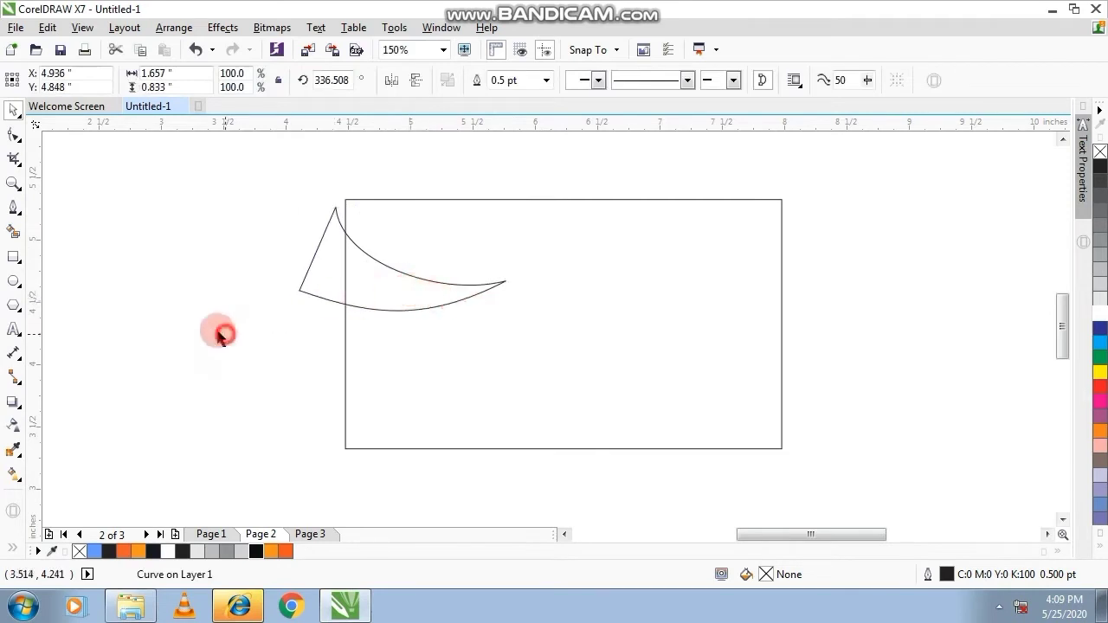
# Draw a short vertical line with the pen on the card's right half
pyautogui.click(18, 208)
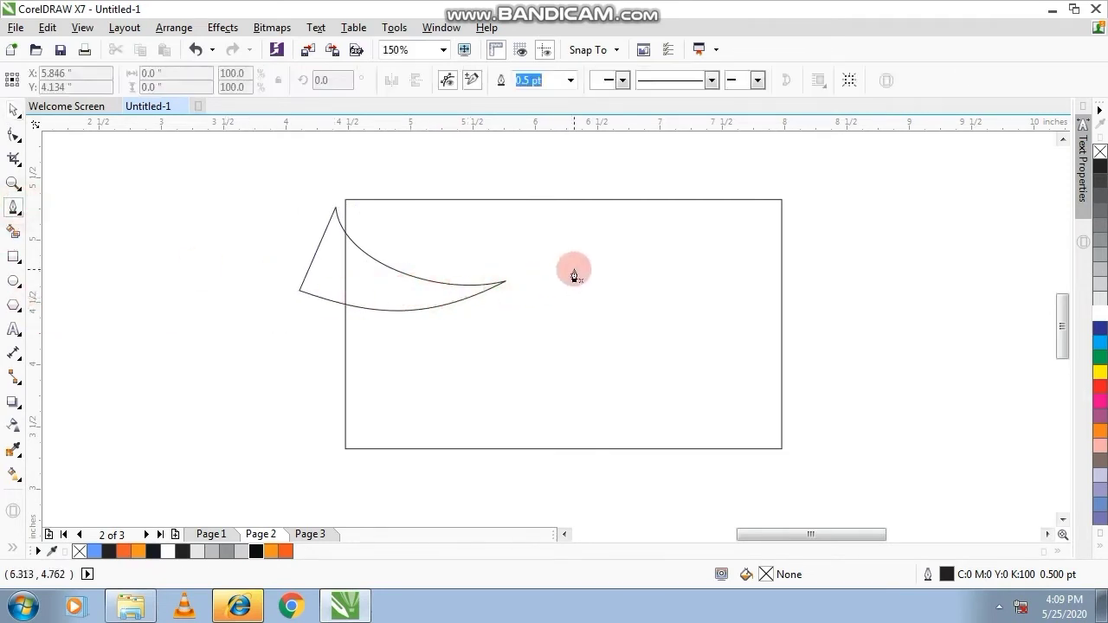
pyautogui.moveTo(574, 271); pyautogui.dragTo(576, 374)
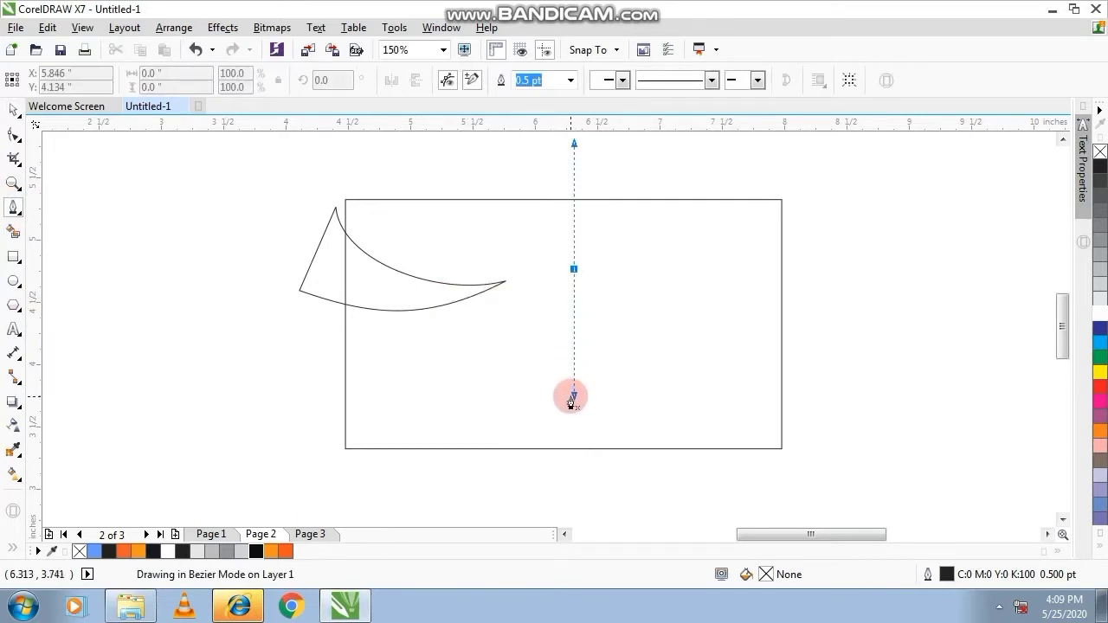
pyautogui.doubleClick(571, 402)
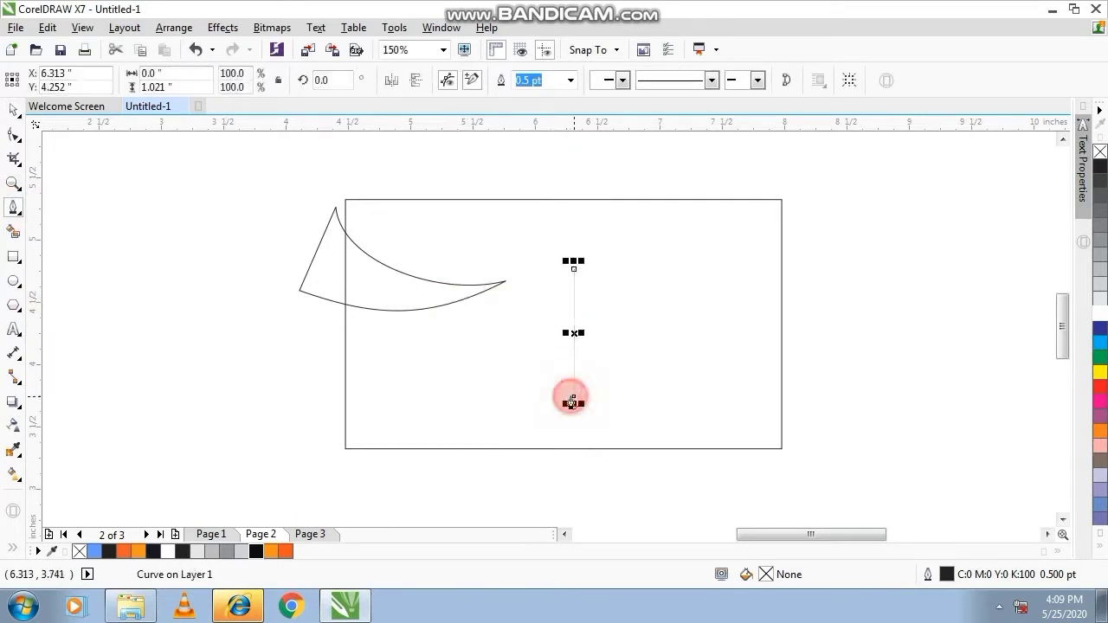
pyautogui.press('space')
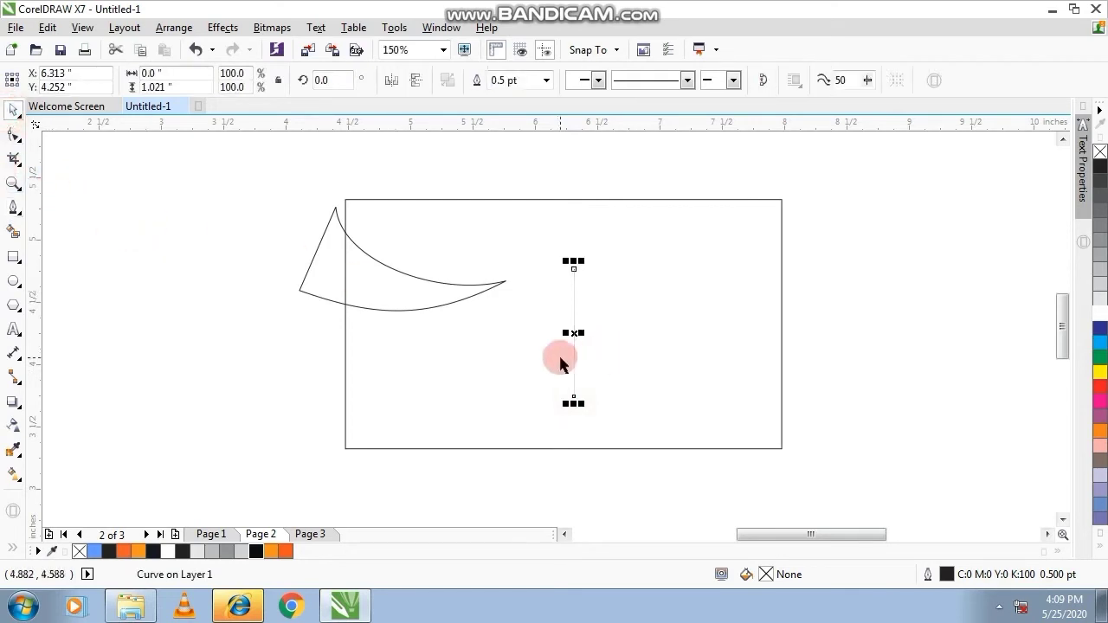
pyautogui.scroll(2, 566, 358)
pyautogui.scroll(1, 589, 368)
pyautogui.scroll(-1, 620, 381)
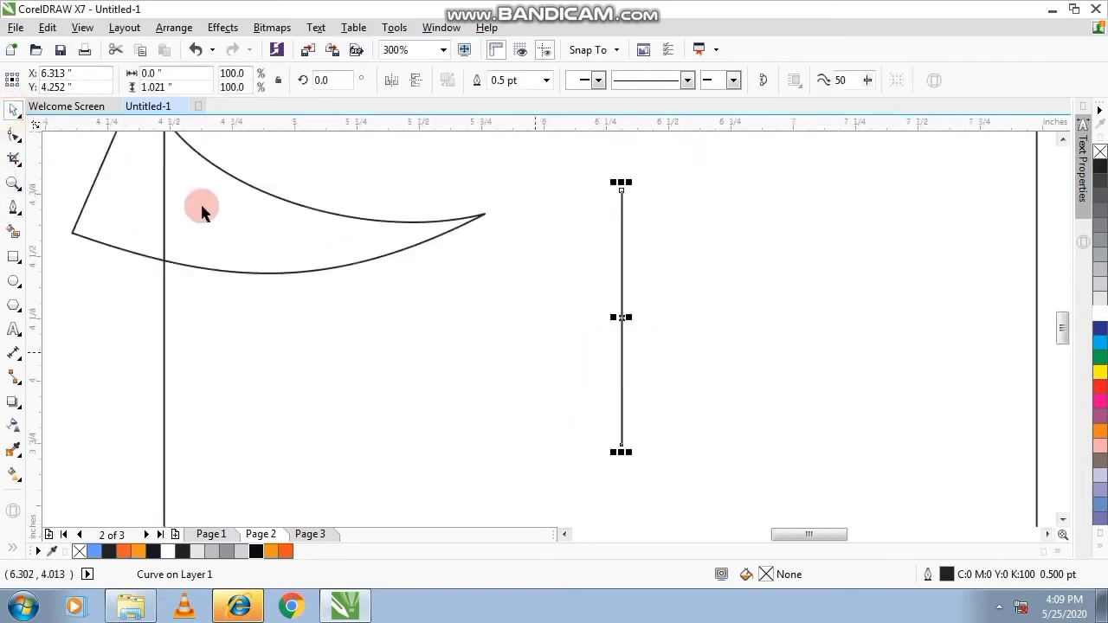
# Select the line's bottom end node with the Shape tool
pyautogui.click(14, 134)
pyautogui.click(633, 433)
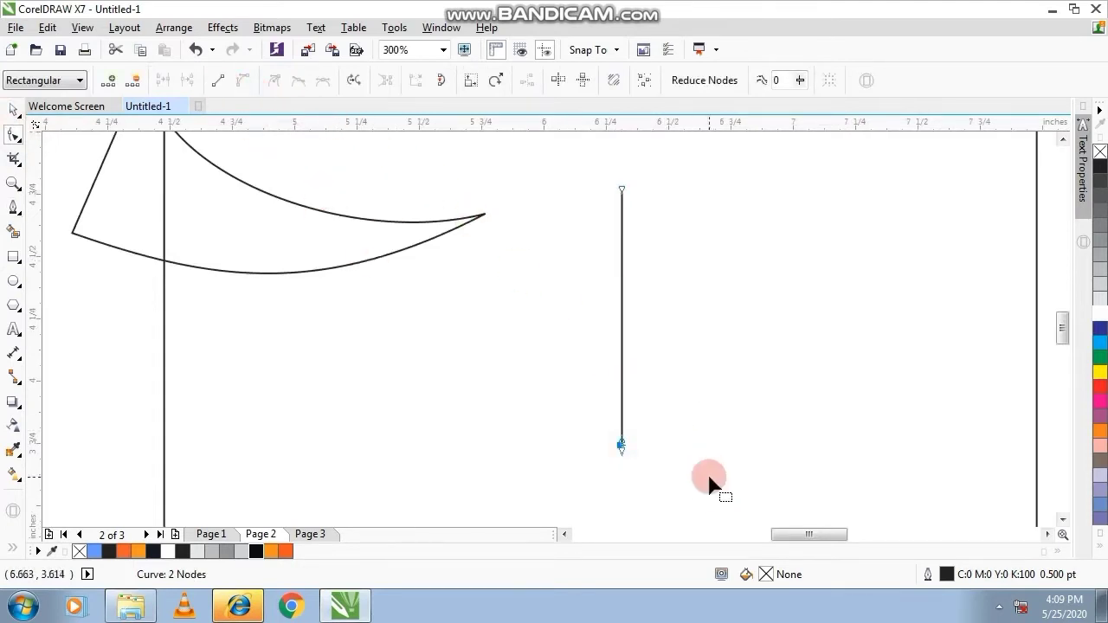
pyautogui.scroll(2, 629, 454)
pyautogui.click(597, 421)
pyautogui.scroll(1, 597, 394)
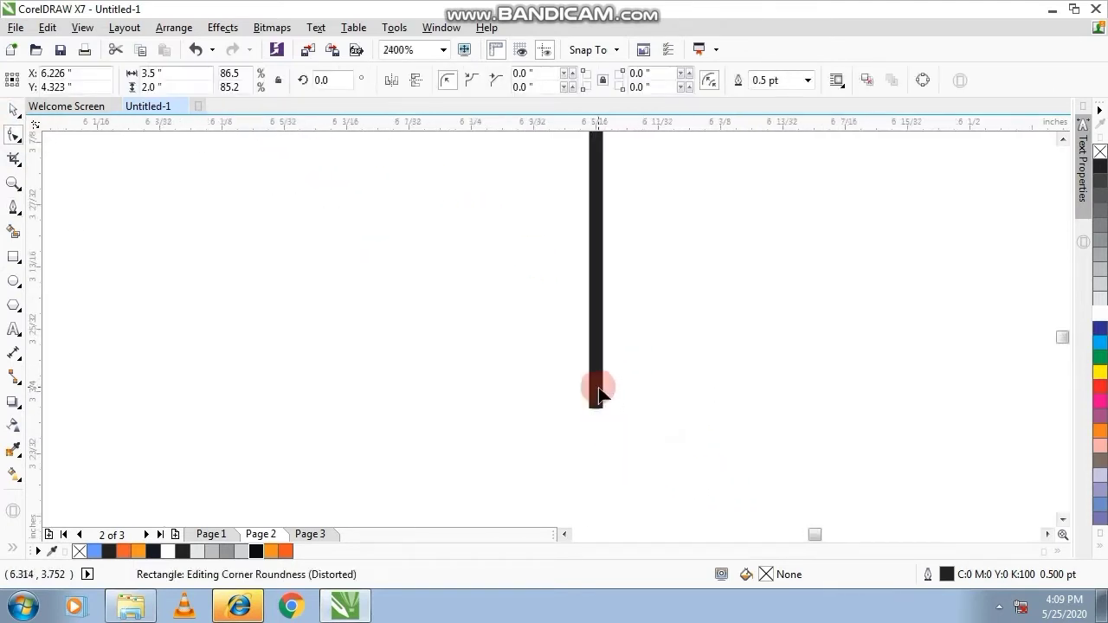
pyautogui.click(599, 401)
pyautogui.scroll(1, 589, 463)
pyautogui.scroll(1, 587, 465)
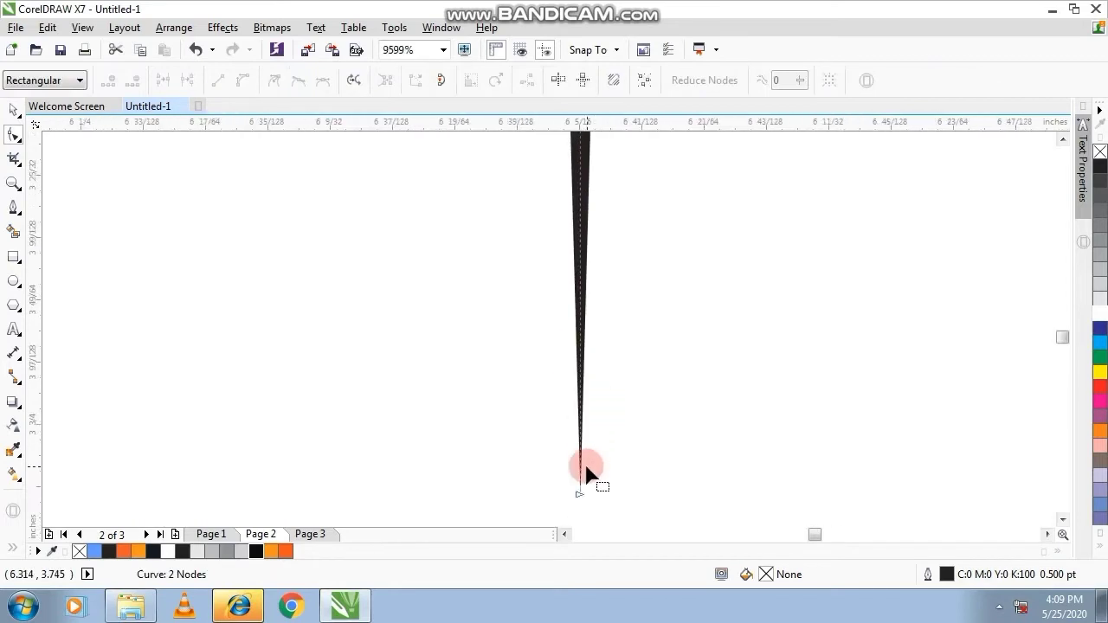
pyautogui.moveTo(532, 465); pyautogui.dragTo(613, 527)
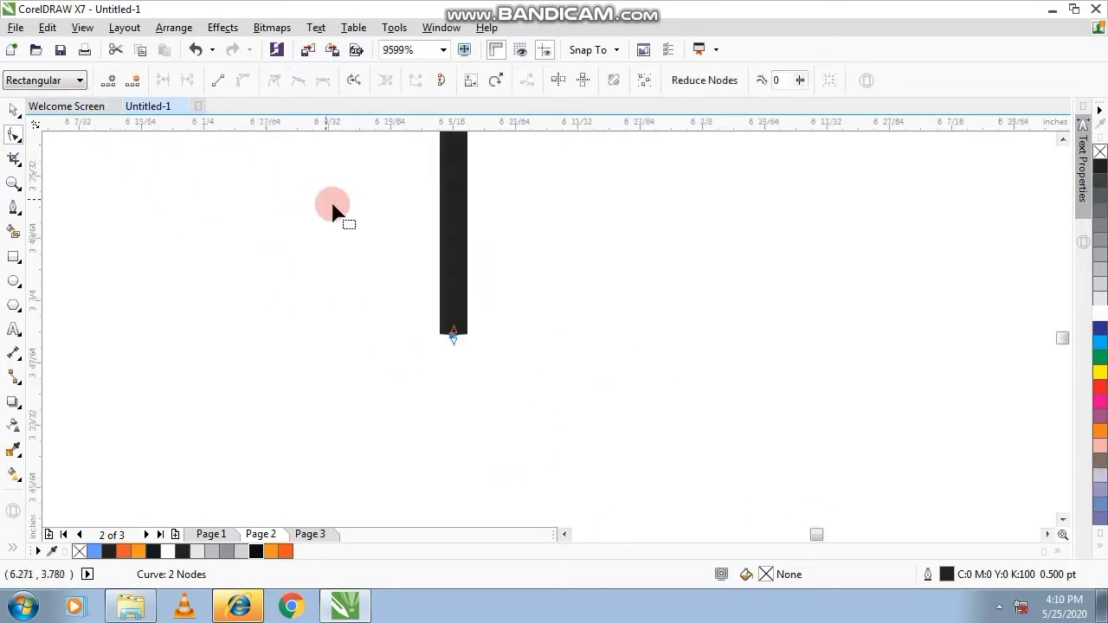
# Drag the node handles to bend the line into a gentle S-curve about 1.02 inches tall
pyautogui.scroll(-1, 334, 210)
pyautogui.scroll(-2, 378, 231)
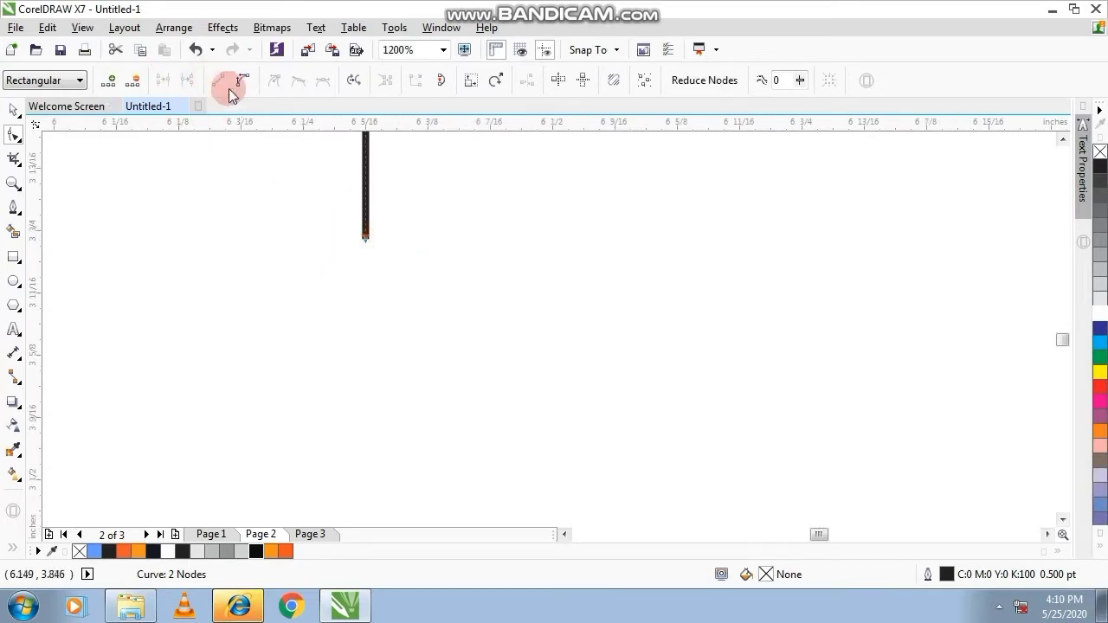
pyautogui.scroll(-3, 378, 251)
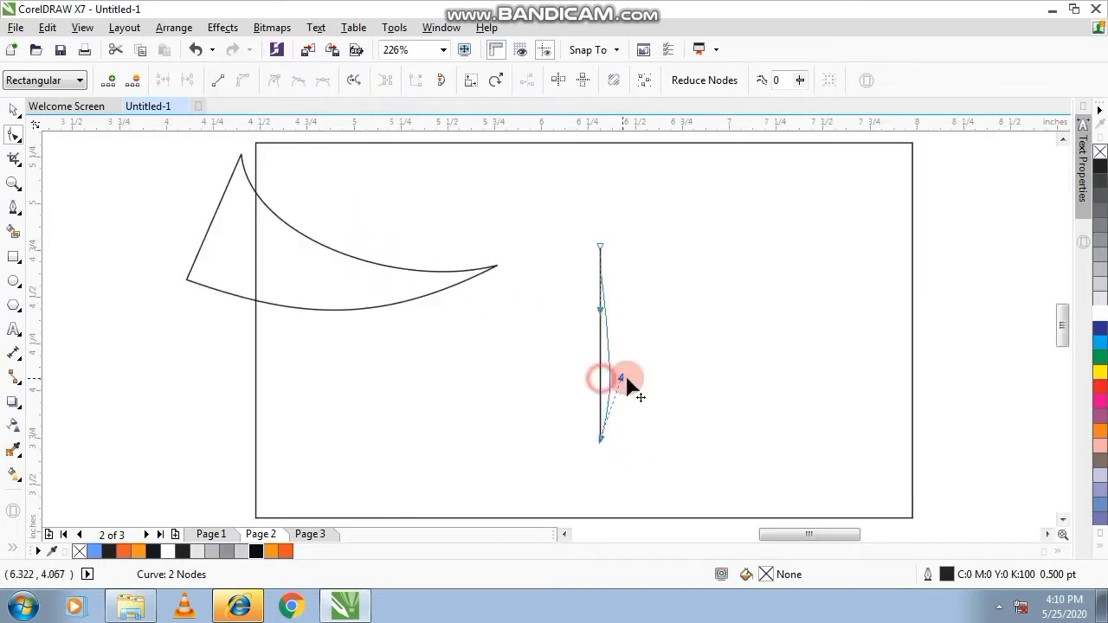
pyautogui.moveTo(602, 378); pyautogui.dragTo(667, 378)
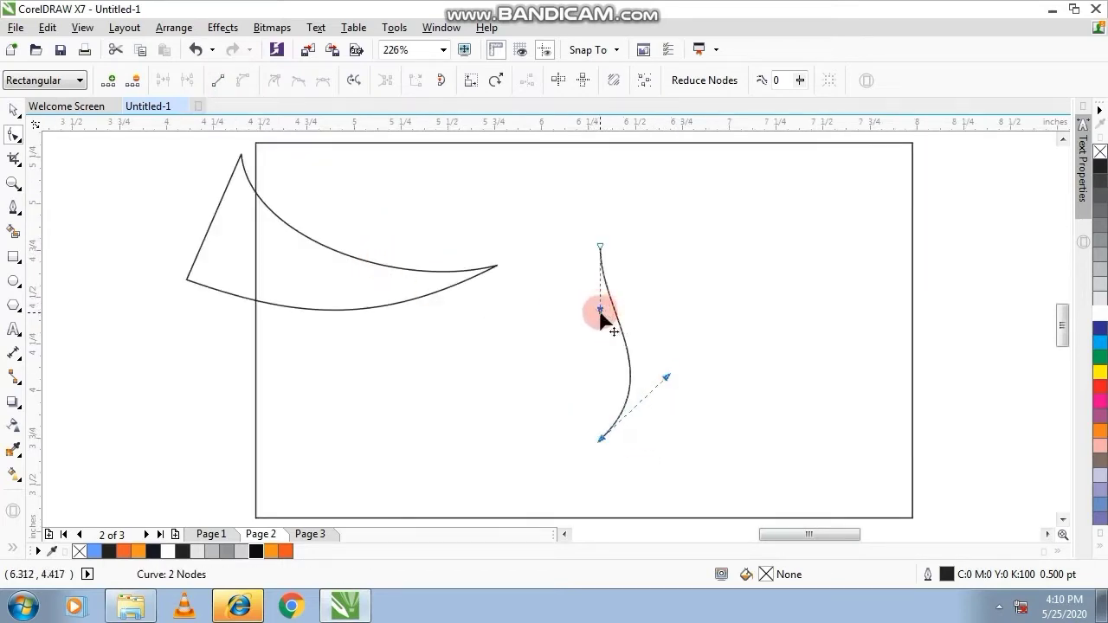
pyautogui.moveTo(601, 311); pyautogui.dragTo(575, 310)
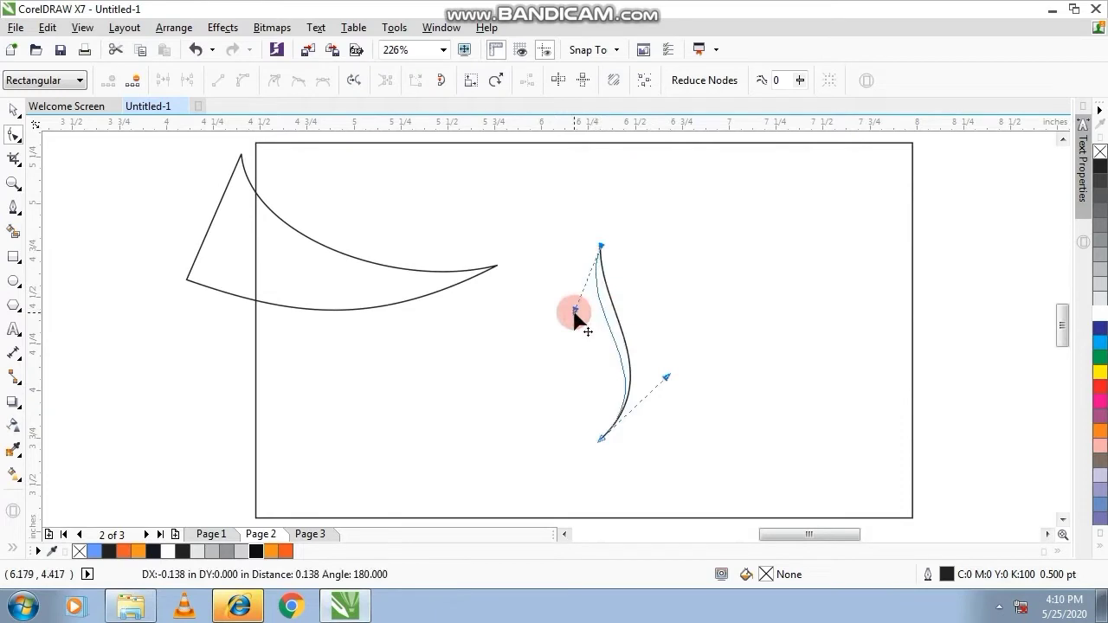
pyautogui.click(14, 110)
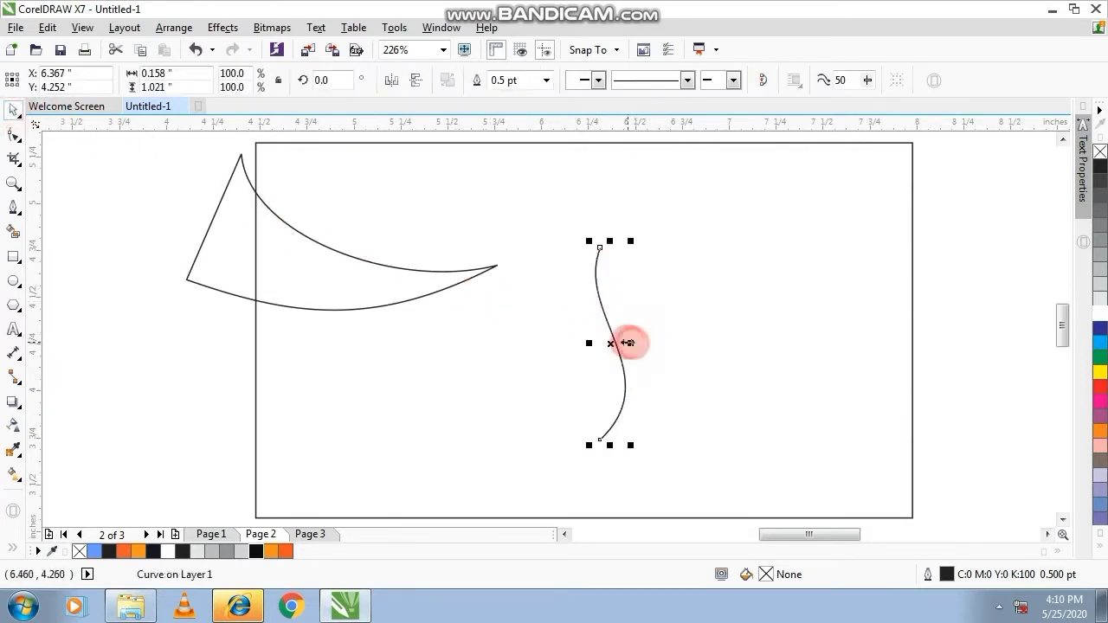
# Drop a mirrored copy of the S-curve and join their ends into a narrow teardrop loop
pyautogui.moveTo(630, 342); pyautogui.dragTo(585, 343)
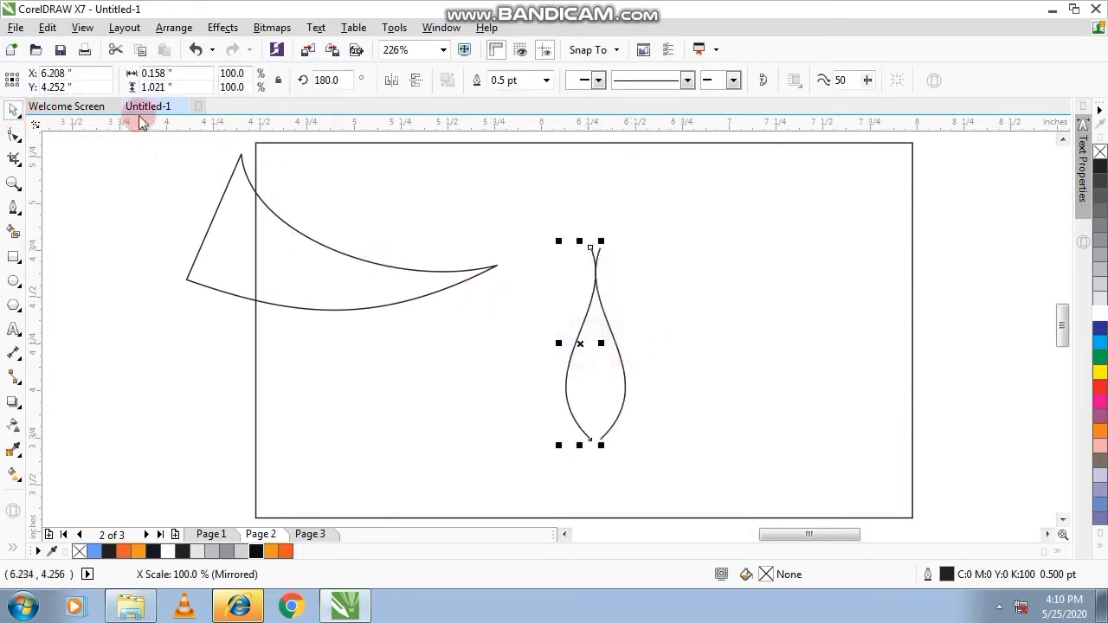
pyautogui.click(14, 135)
pyautogui.scroll(3, 623, 455)
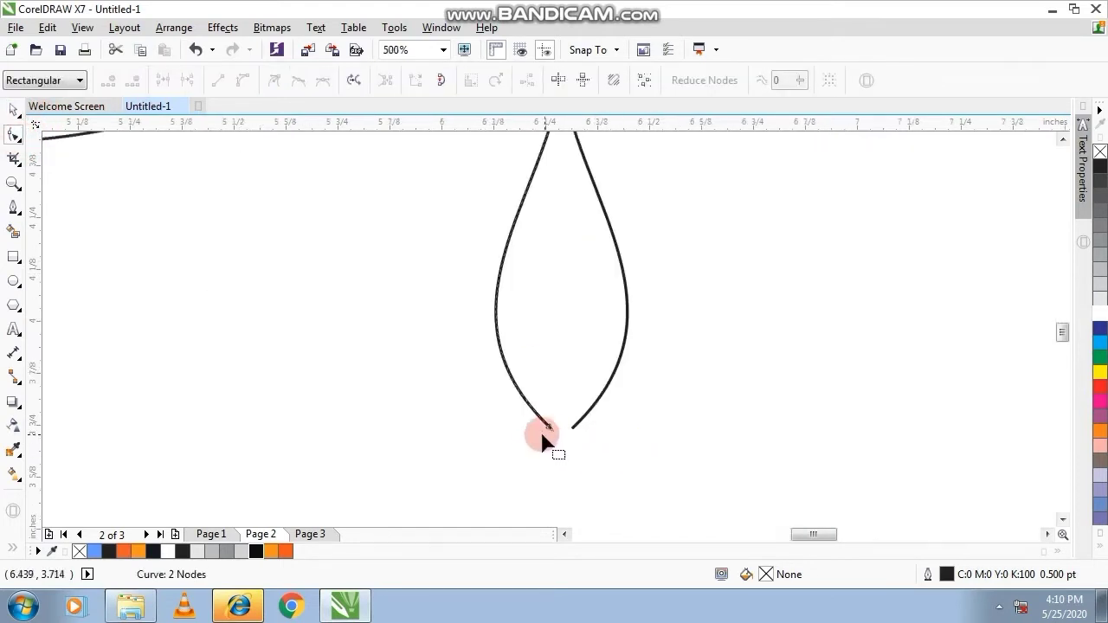
pyautogui.moveTo(555, 436); pyautogui.dragTo(578, 441)
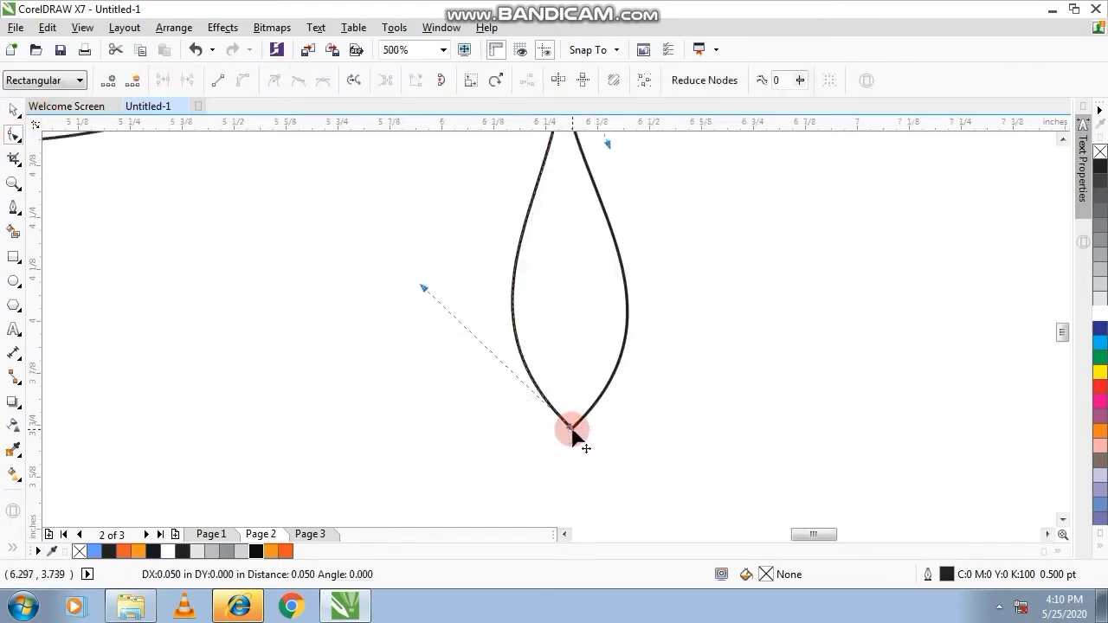
pyautogui.scroll(-3, 603, 441)
pyautogui.scroll(-3, 597, 389)
pyautogui.moveTo(594, 321); pyautogui.dragTo(601, 334)
pyautogui.scroll(5, 601, 334)
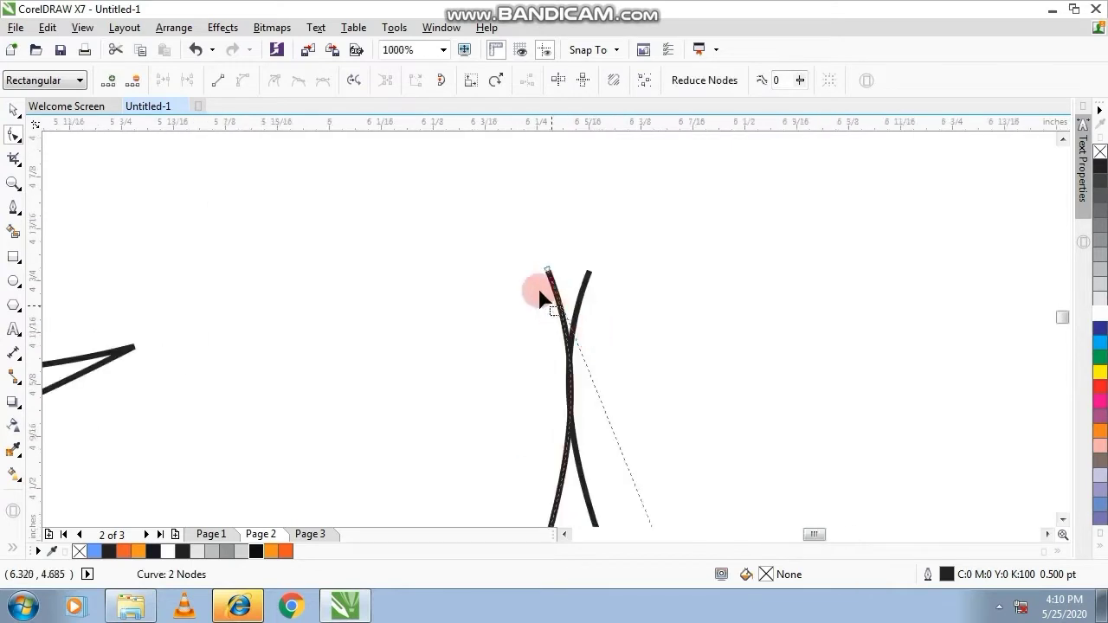
pyautogui.moveTo(558, 273); pyautogui.dragTo(597, 273)
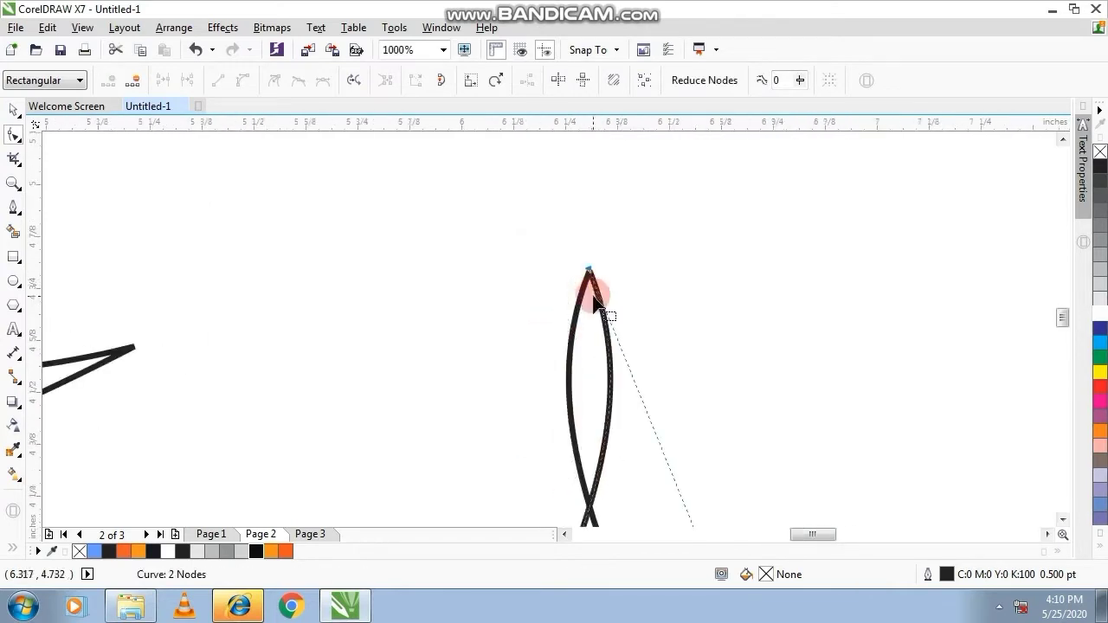
pyautogui.scroll(-2, 595, 290)
# Bow the loop's left strand outward and bend the right strand into an S
pyautogui.click(619, 362)
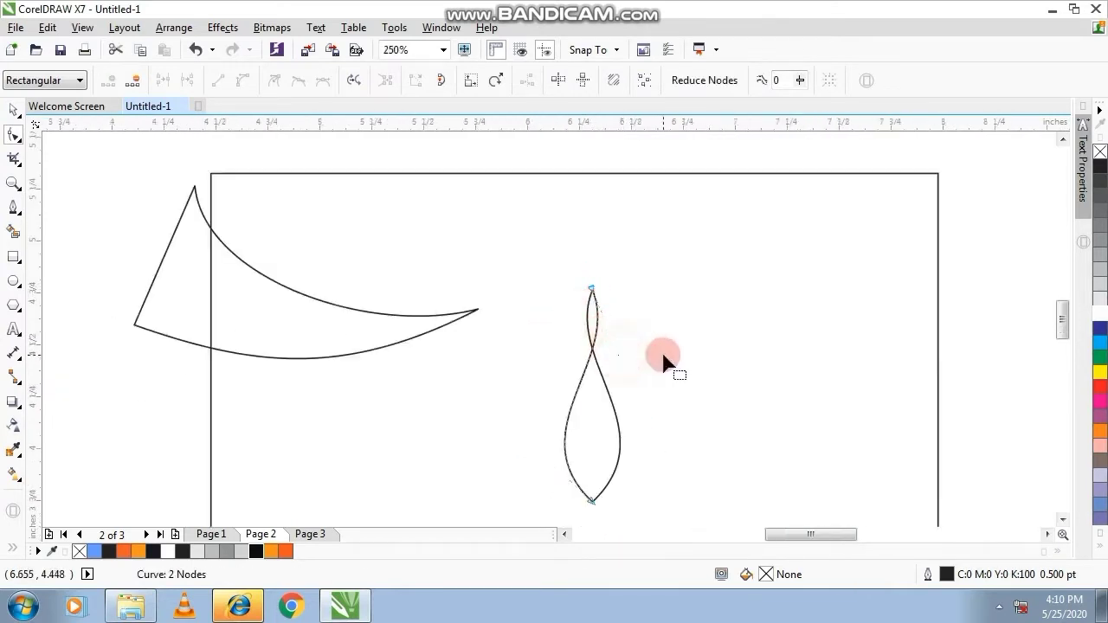
pyautogui.click(593, 311)
pyautogui.click(592, 289)
pyautogui.moveTo(620, 357); pyautogui.dragTo(552, 387)
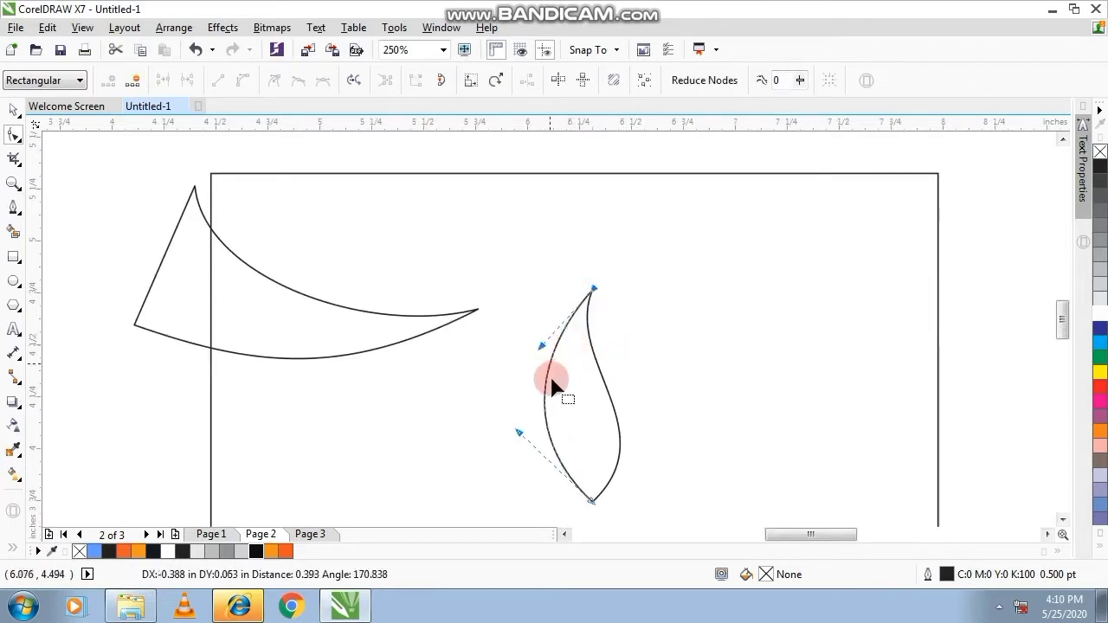
pyautogui.click(605, 497)
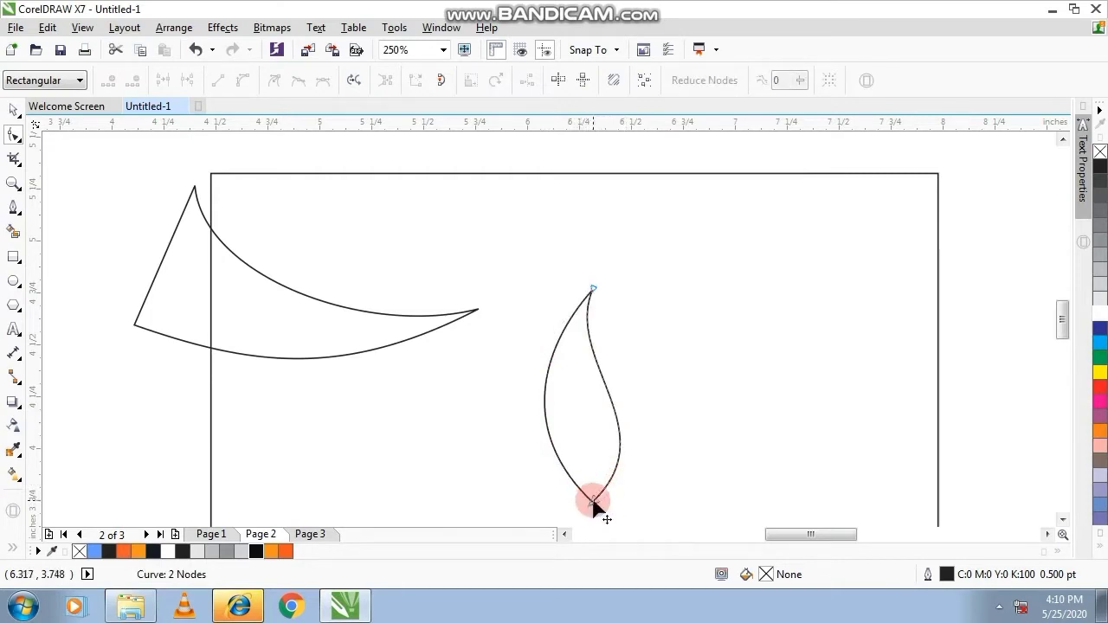
pyautogui.click(594, 502)
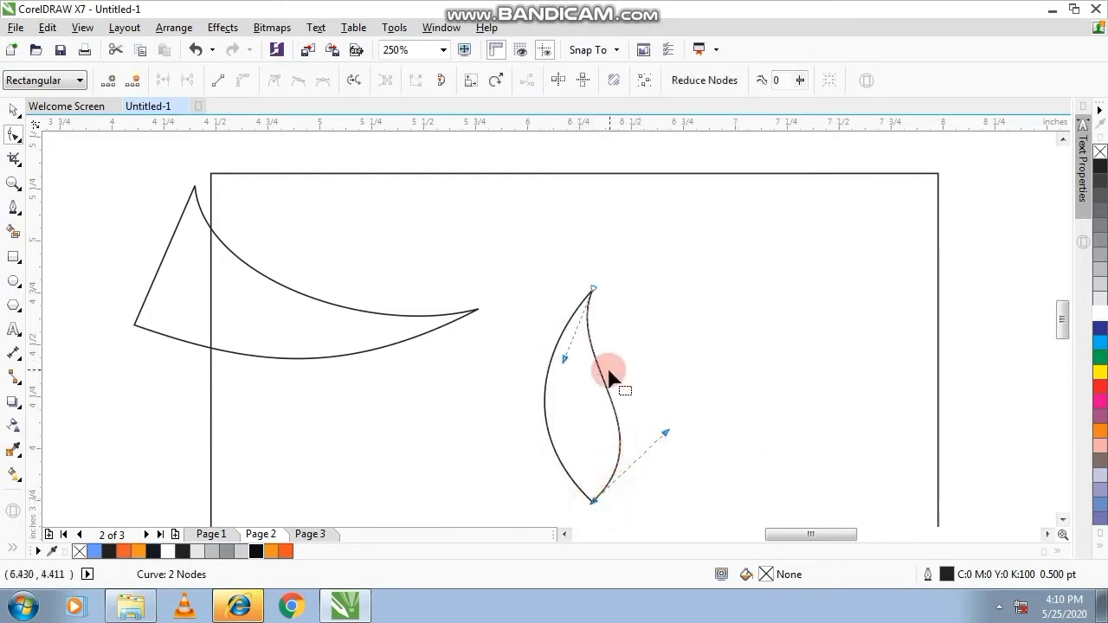
pyautogui.moveTo(564, 357); pyautogui.dragTo(530, 374)
pyautogui.moveTo(660, 424)
pyautogui.mouseDown()
pyautogui.moveTo(676, 441)
pyautogui.moveTo(706, 445)
pyautogui.mouseUp()
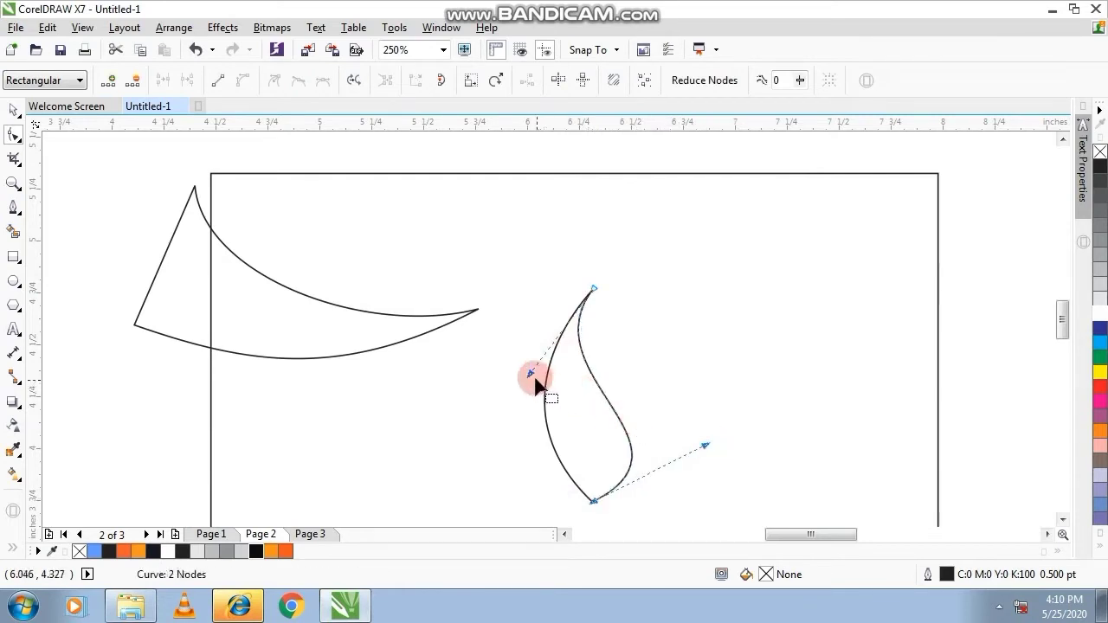
pyautogui.moveTo(532, 375); pyautogui.dragTo(531, 425)
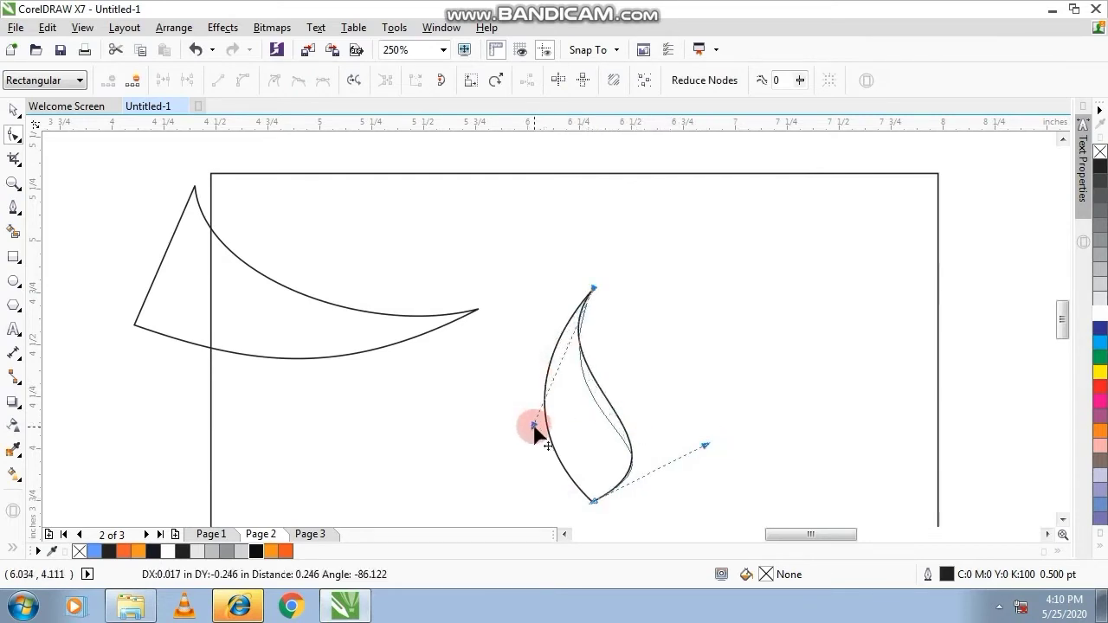
# Refine the left side and lower curvature into a slim, flame-like S-swoosh
pyautogui.click(596, 507)
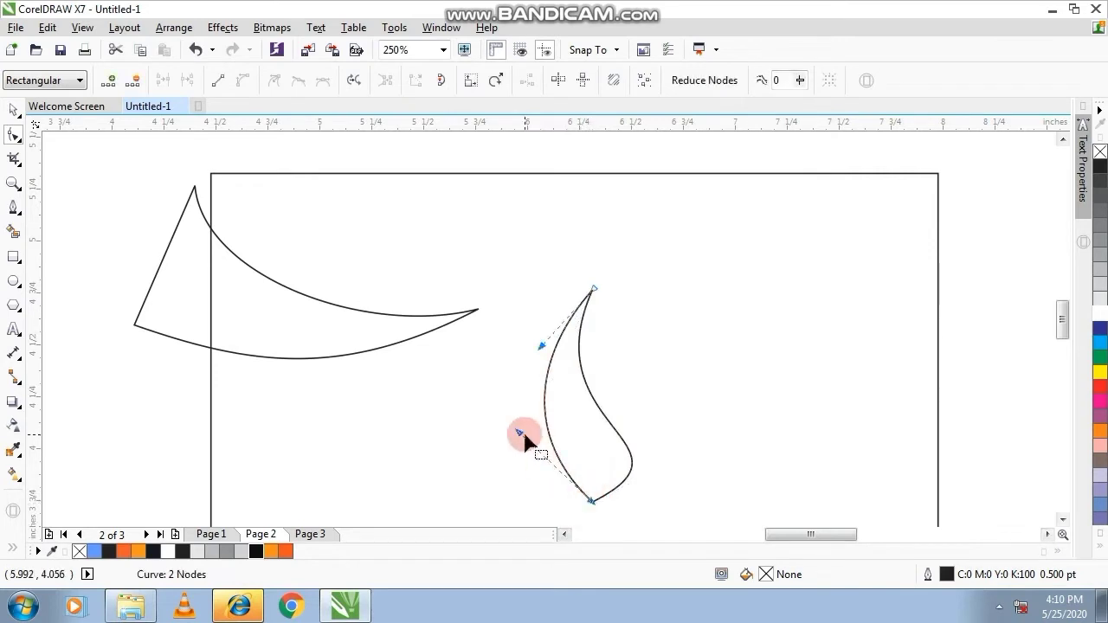
pyautogui.moveTo(520, 433); pyautogui.dragTo(568, 429)
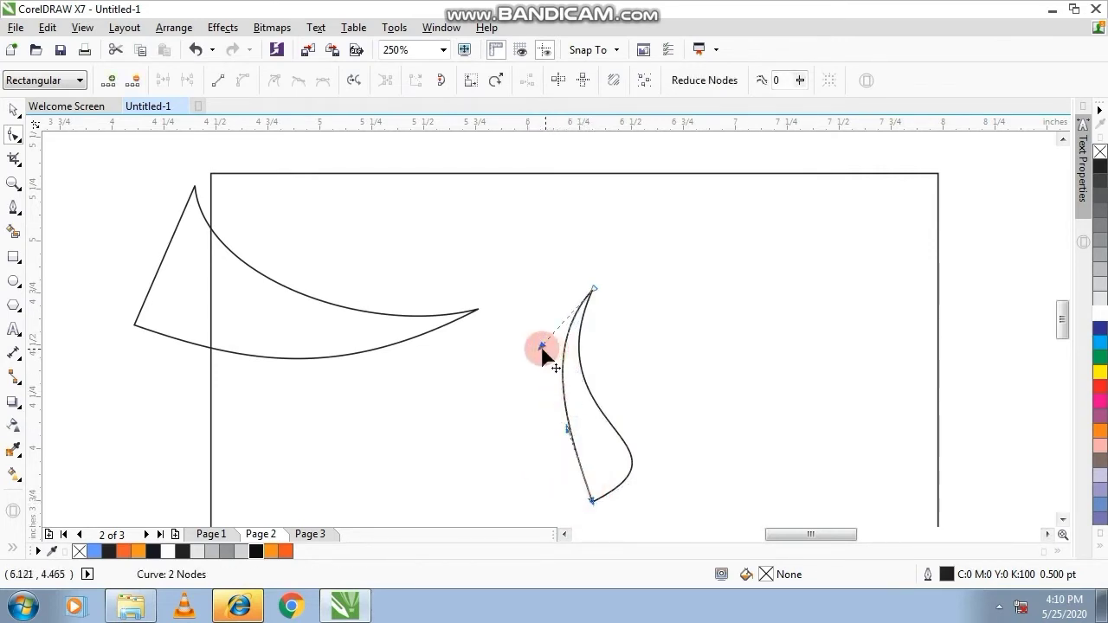
pyautogui.moveTo(541, 347); pyautogui.dragTo(475, 339)
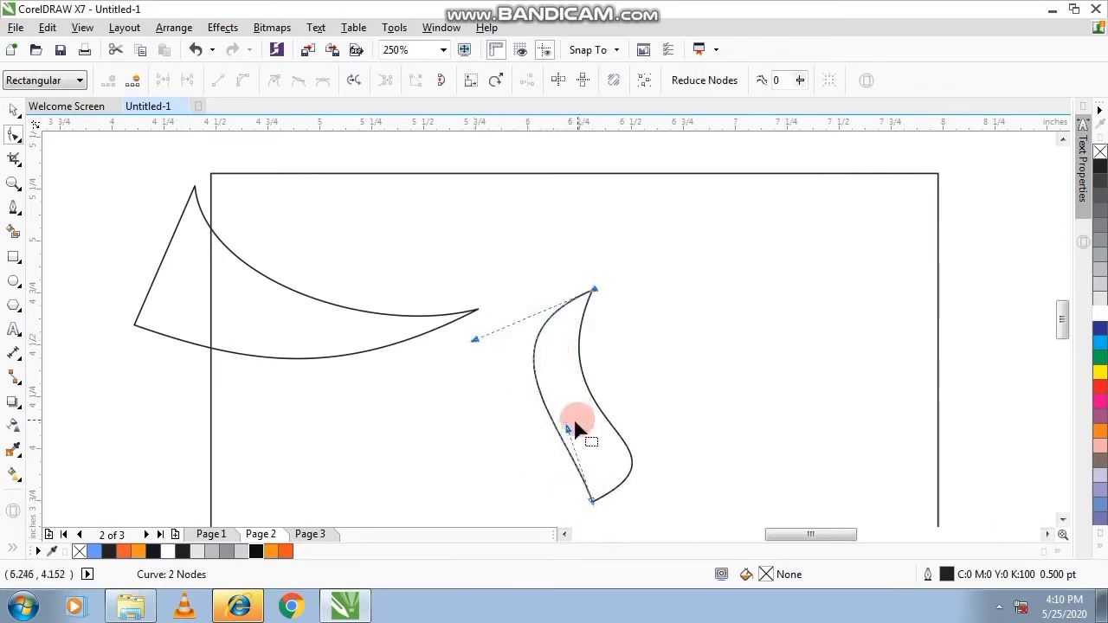
pyautogui.moveTo(569, 433); pyautogui.dragTo(606, 430)
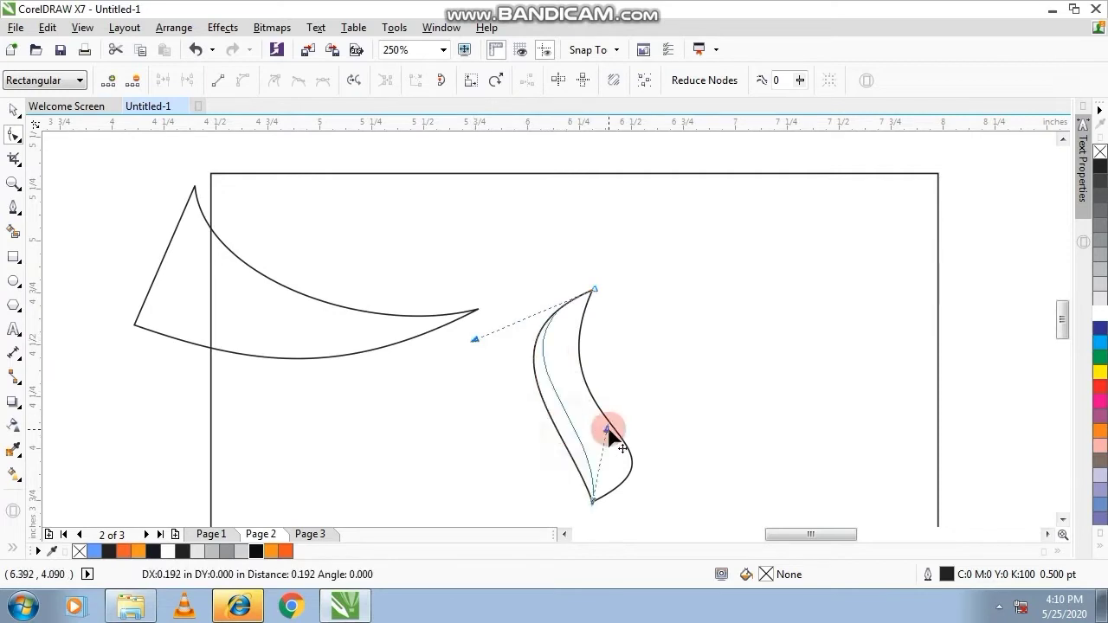
pyautogui.click(598, 502)
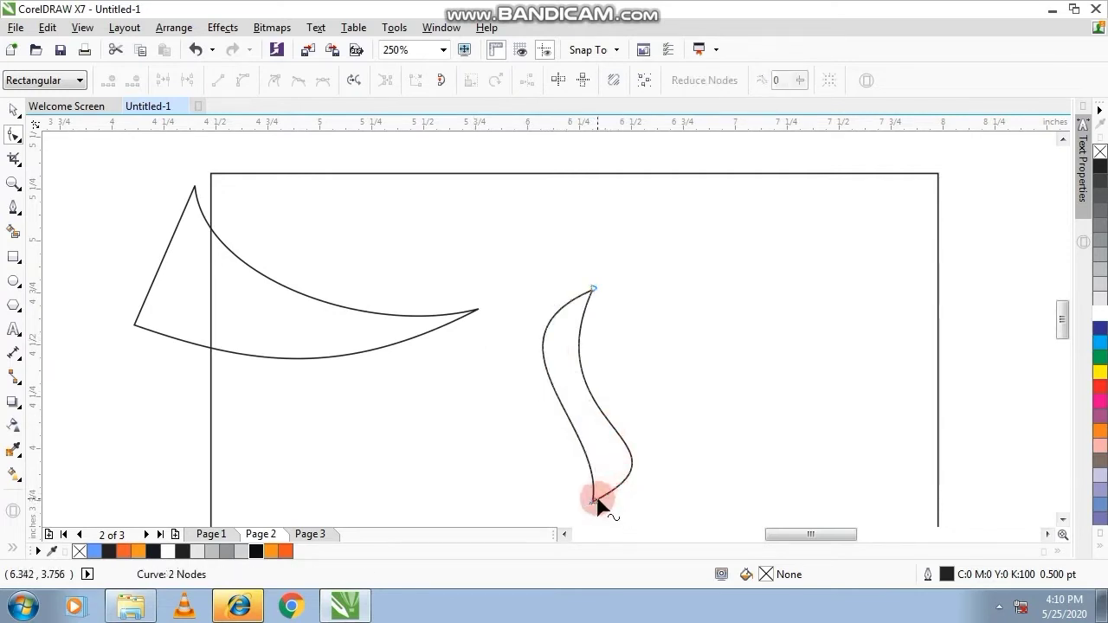
pyautogui.click(594, 503)
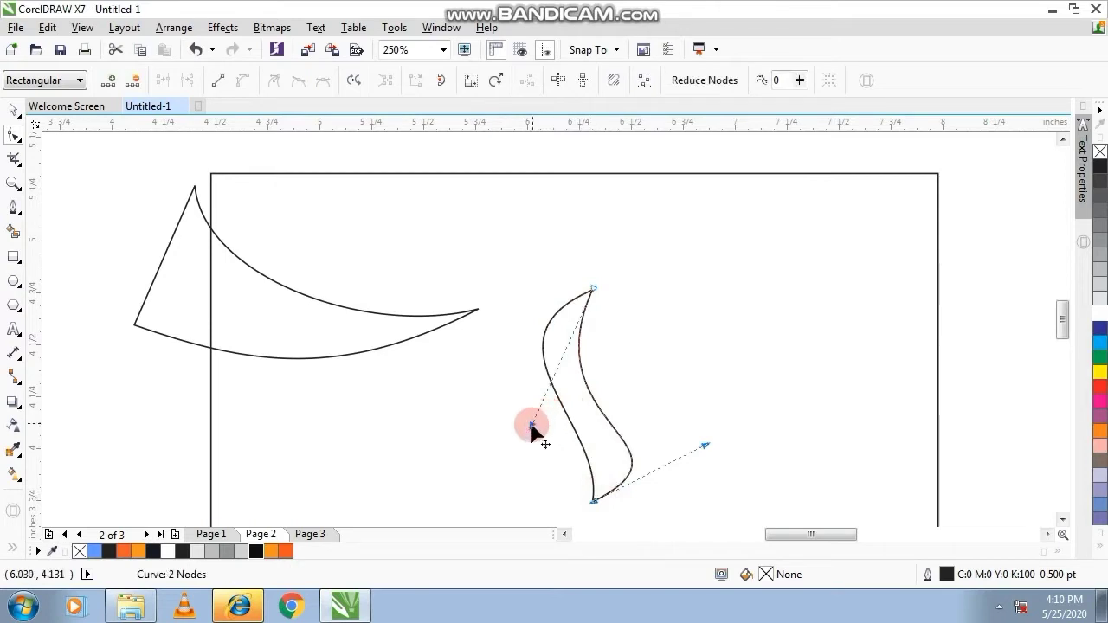
pyautogui.moveTo(531, 425); pyautogui.dragTo(565, 407)
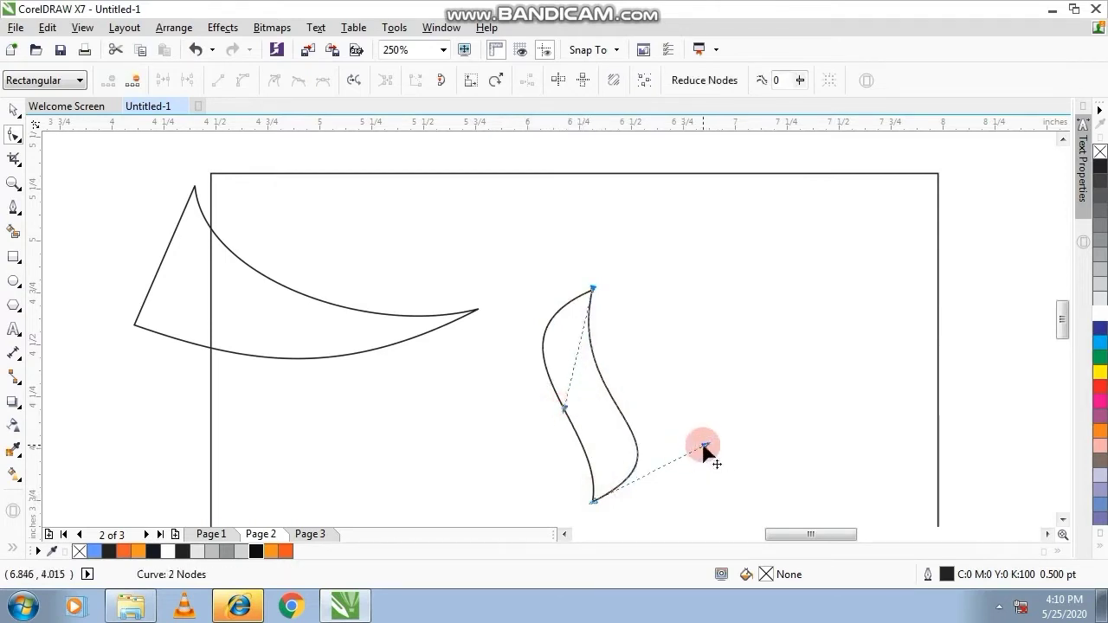
pyautogui.moveTo(705, 446)
pyautogui.mouseDown()
pyautogui.moveTo(641, 441)
pyautogui.moveTo(653, 441)
pyautogui.mouseUp()
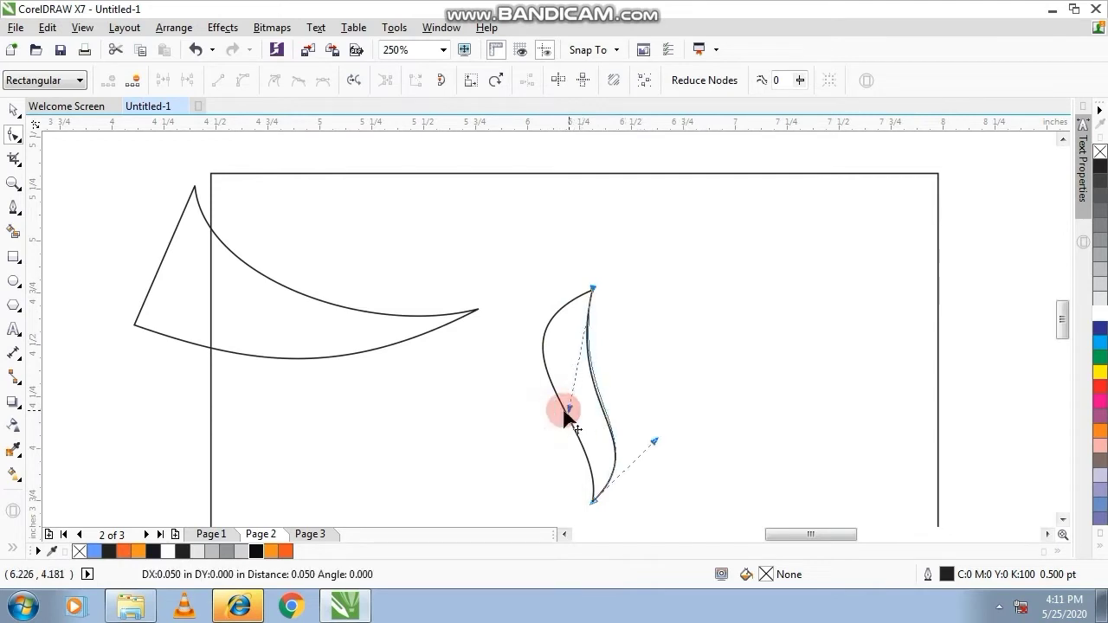
pyautogui.moveTo(564, 410); pyautogui.dragTo(544, 391)
pyautogui.moveTo(655, 443); pyautogui.dragTo(660, 443)
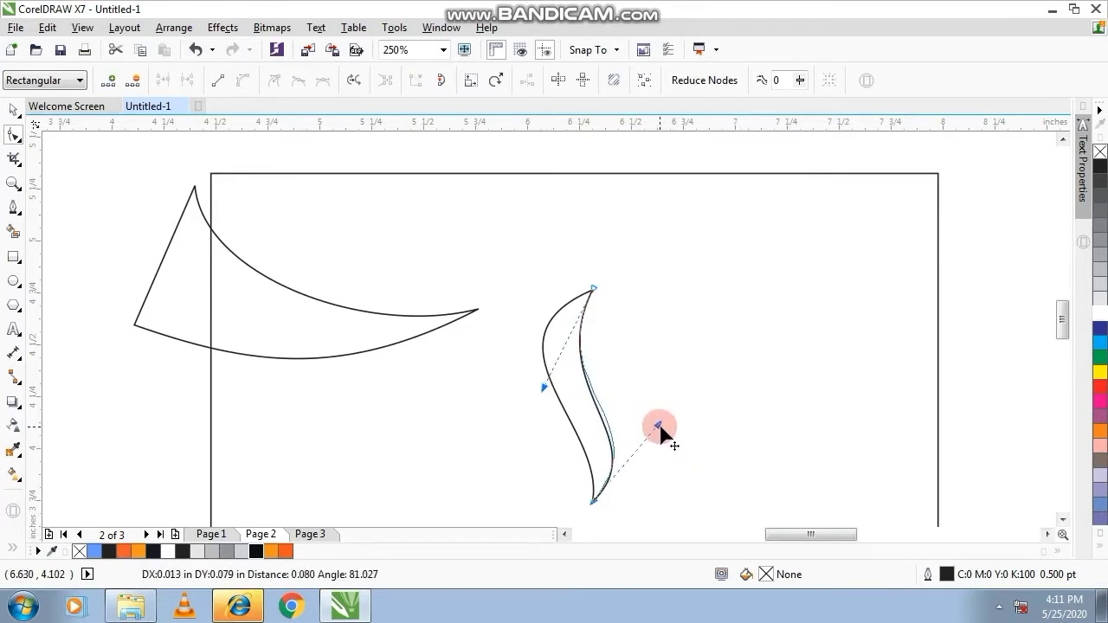
pyautogui.moveTo(658, 425); pyautogui.dragTo(660, 425)
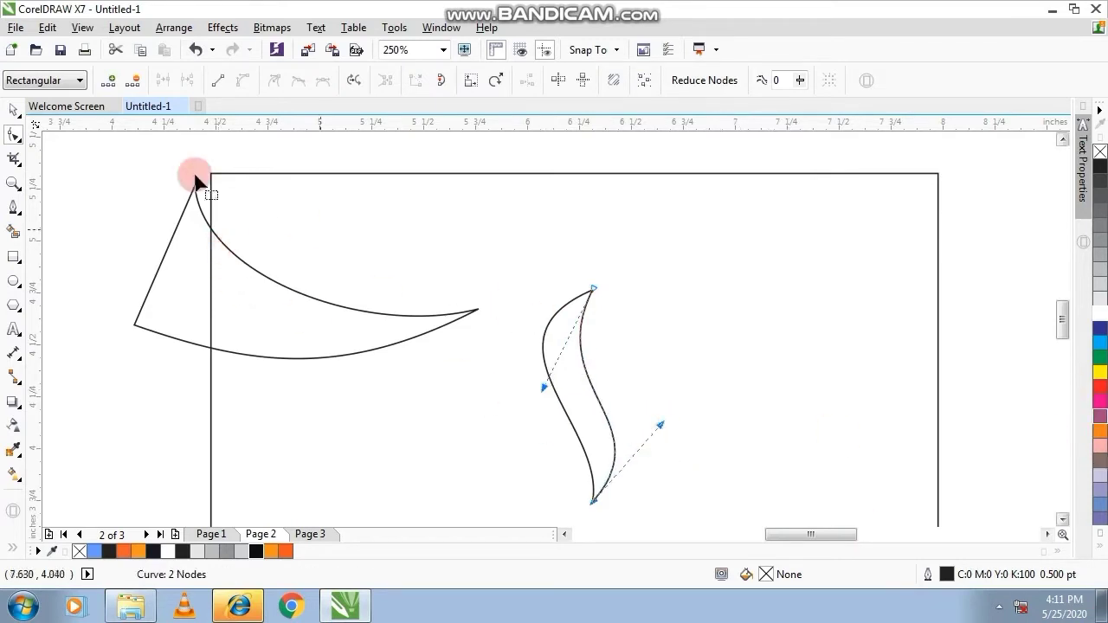
# Weld the two curves into one shape and rotate it to lie horizontally
pyautogui.click(13, 110)
pyautogui.scroll(-2, 564, 325)
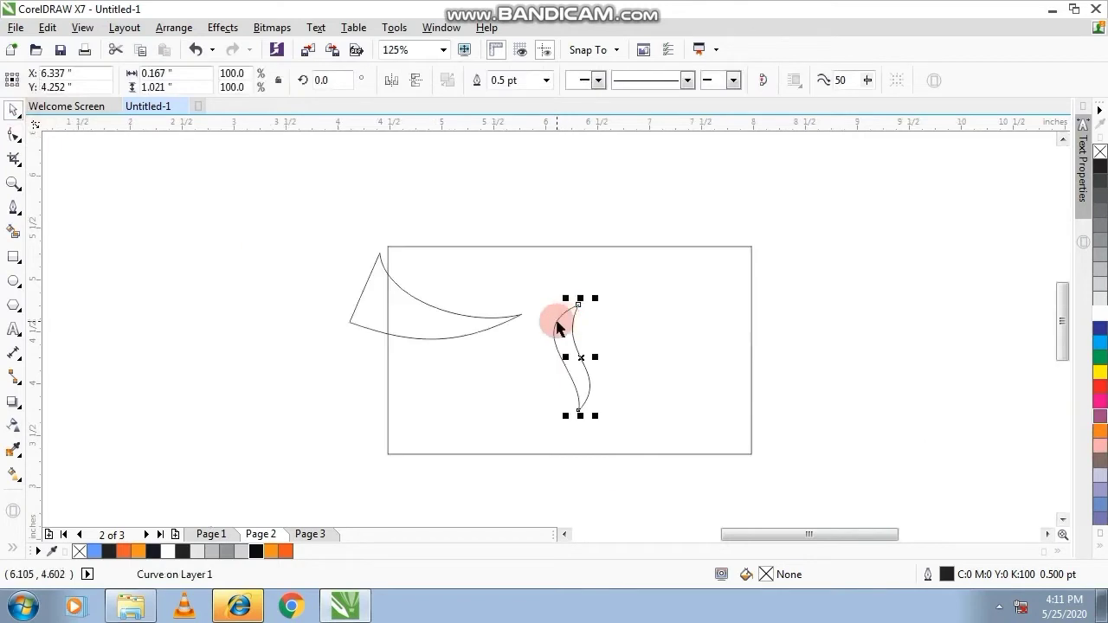
pyautogui.click(482, 80)
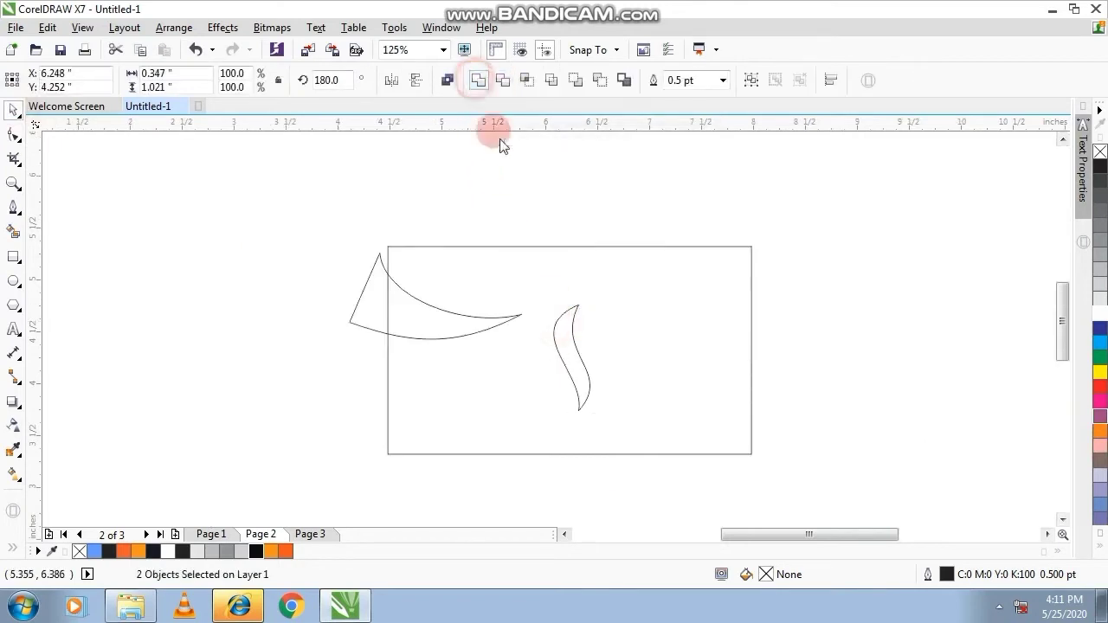
pyautogui.click(551, 394)
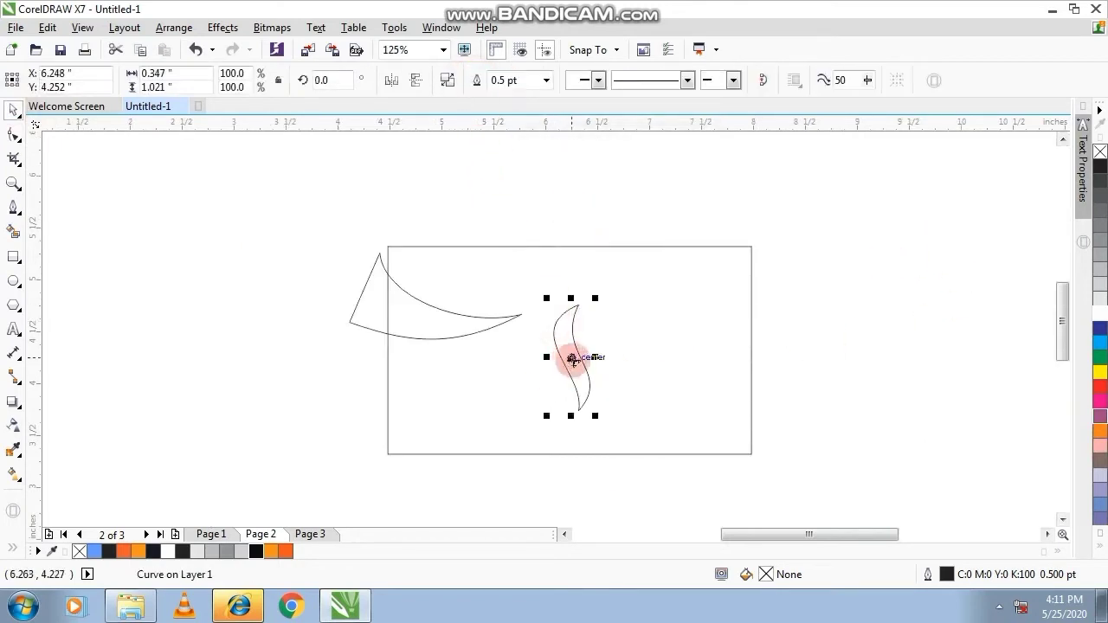
pyautogui.click(571, 357)
pyautogui.moveTo(594, 298); pyautogui.dragTo(667, 424)
# Enlarge the welded curve to 183% and move it left under the first swoosh
pyautogui.scroll(2, 580, 383)
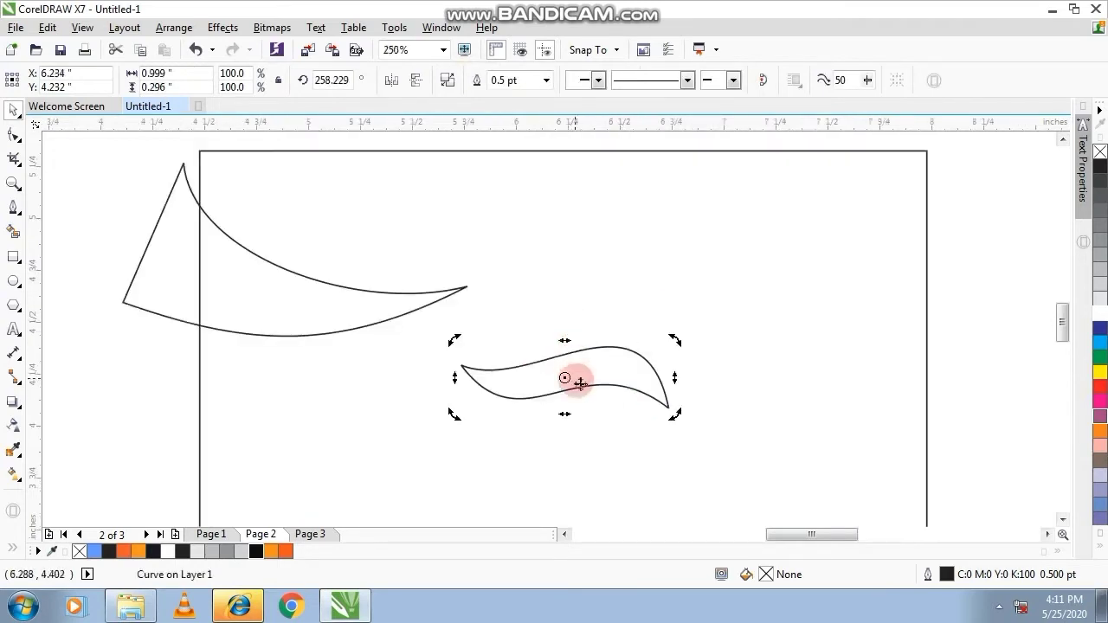
pyautogui.click(635, 381)
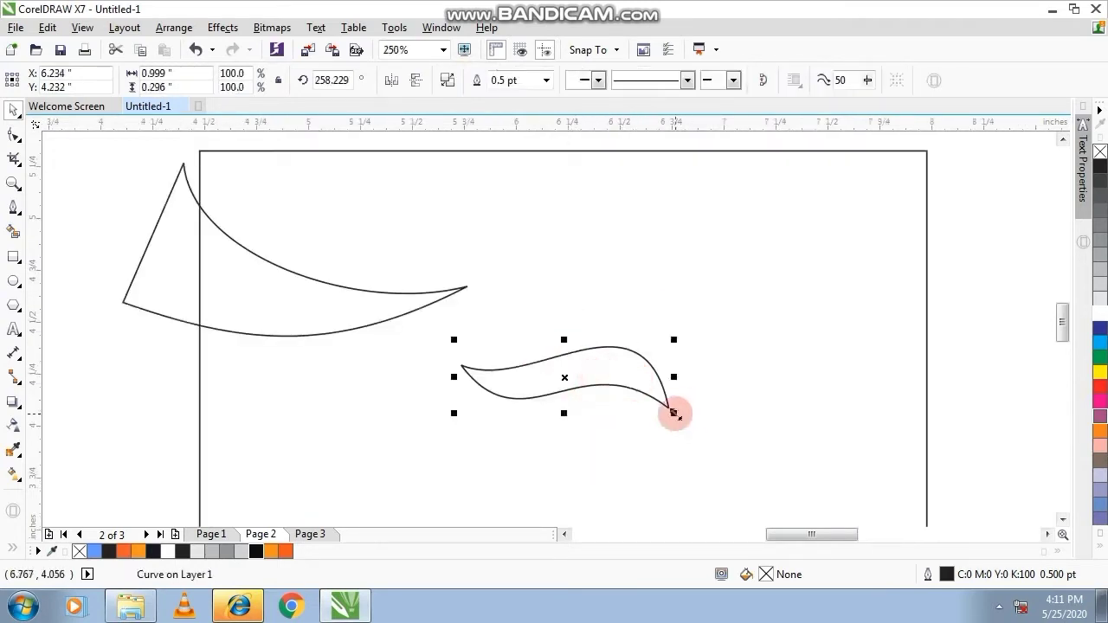
pyautogui.moveTo(674, 413); pyautogui.dragTo(849, 470)
pyautogui.click(712, 398)
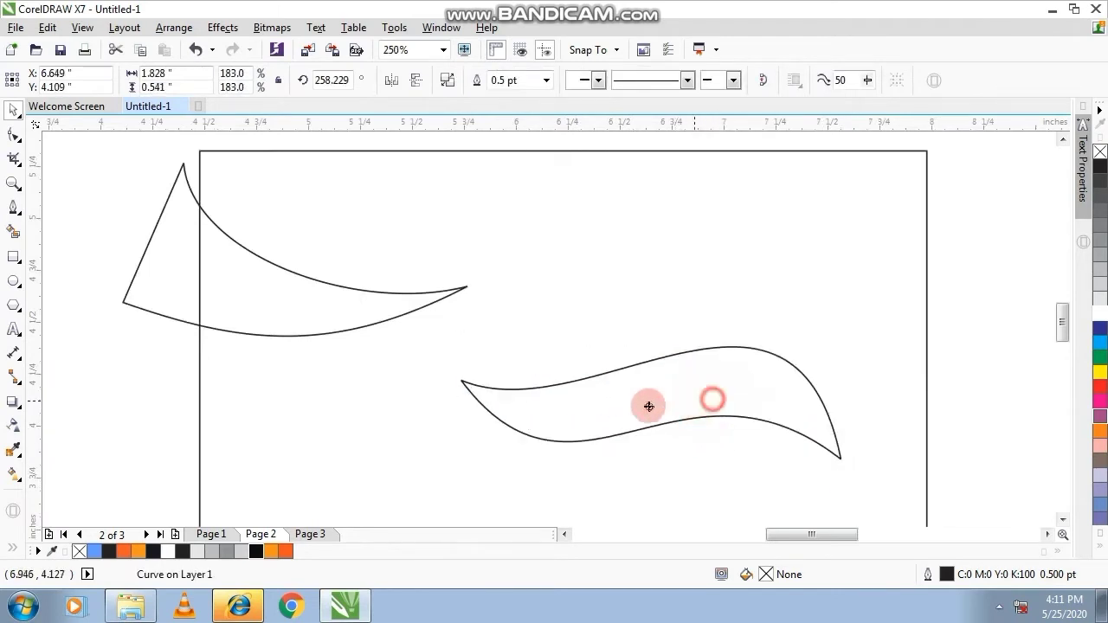
pyautogui.moveTo(648, 406); pyautogui.dragTo(448, 373)
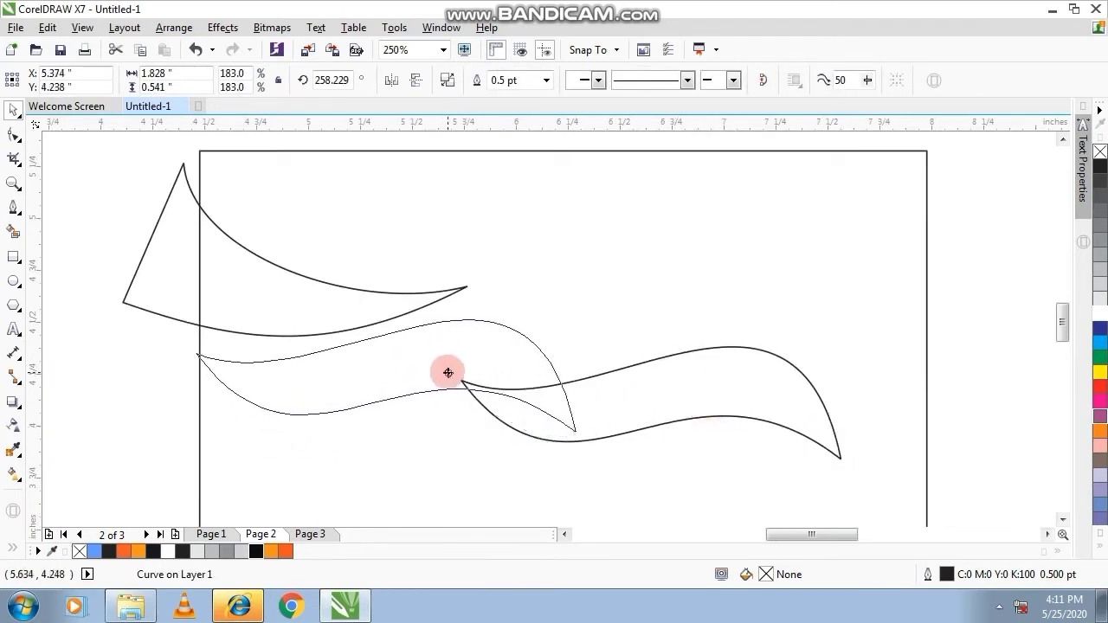
pyautogui.moveTo(447, 372); pyautogui.dragTo(431, 385)
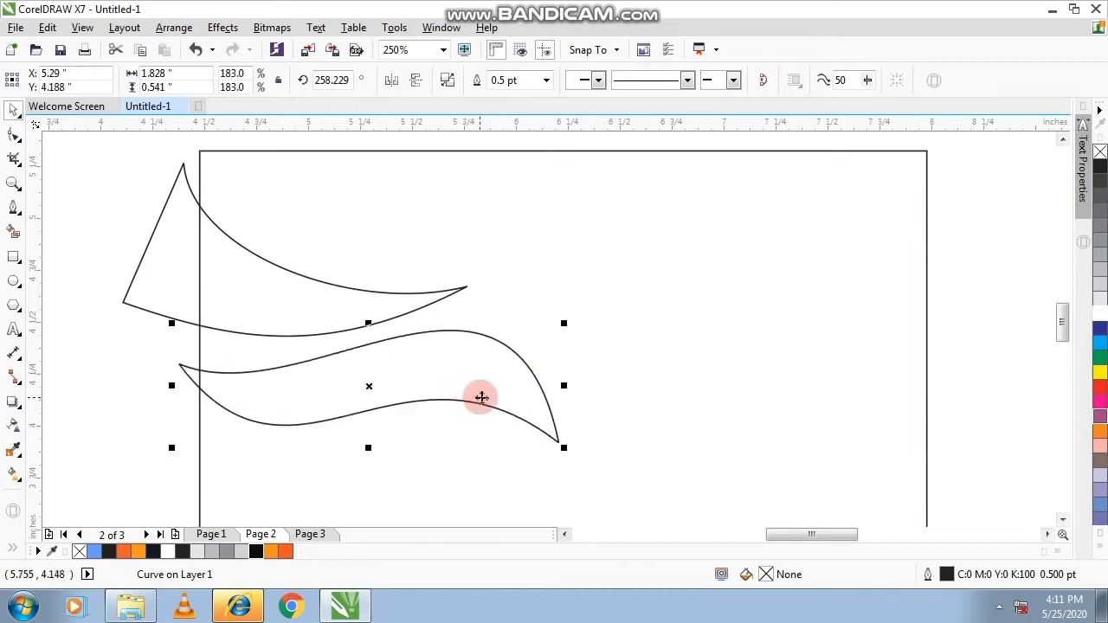
# Mirror the band vertically and move it past the card's lower-left edge
pyautogui.scroll(-2, 482, 398)
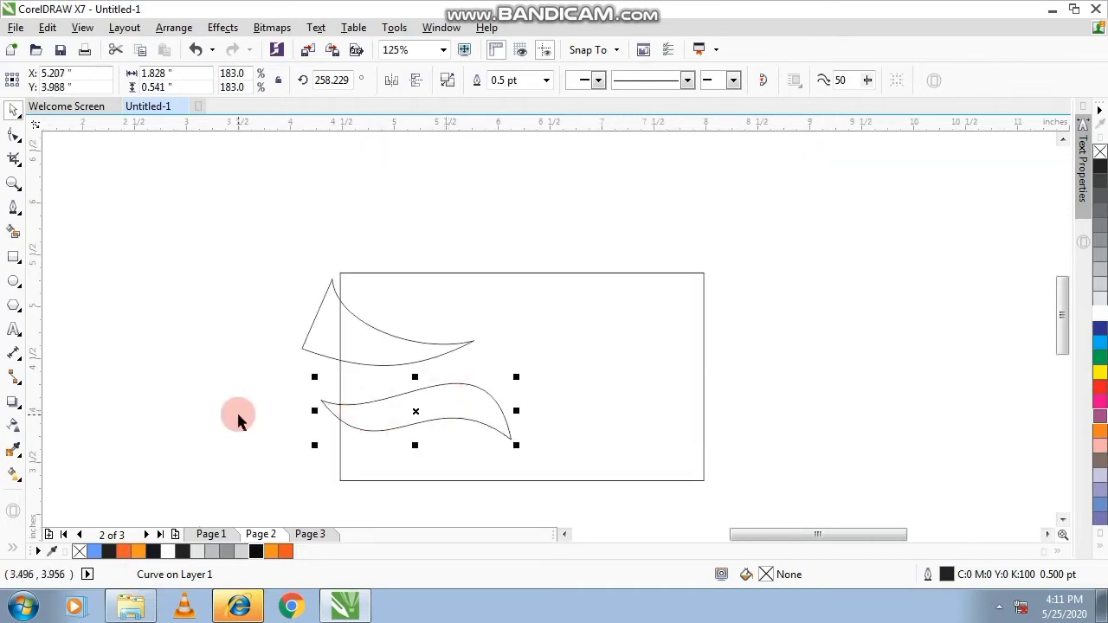
pyautogui.click(239, 420)
pyautogui.click(415, 409)
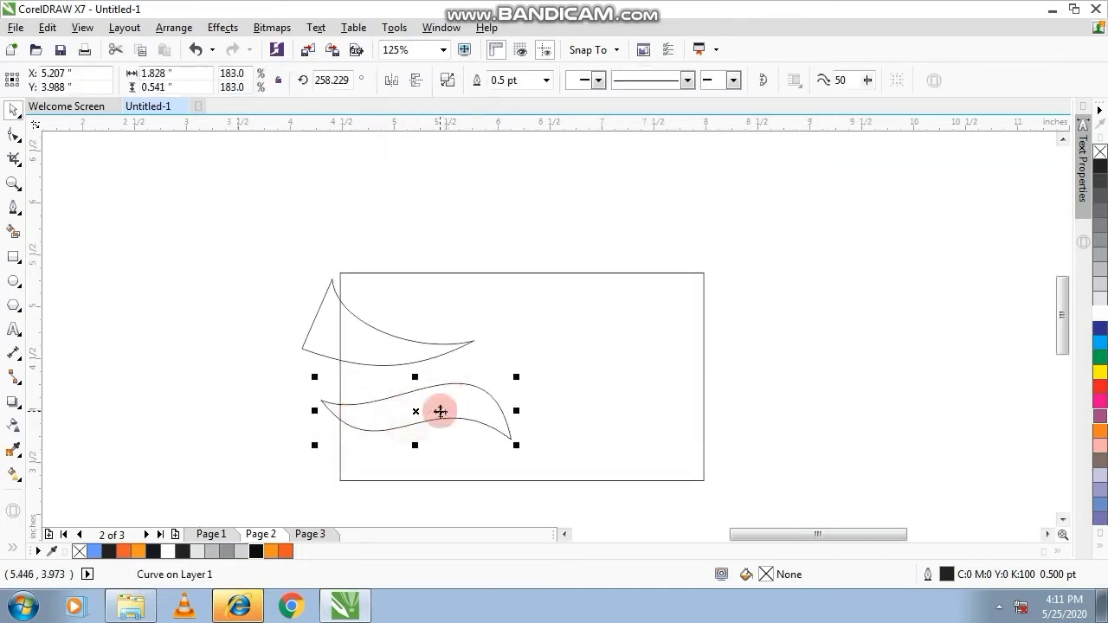
pyautogui.click(418, 79)
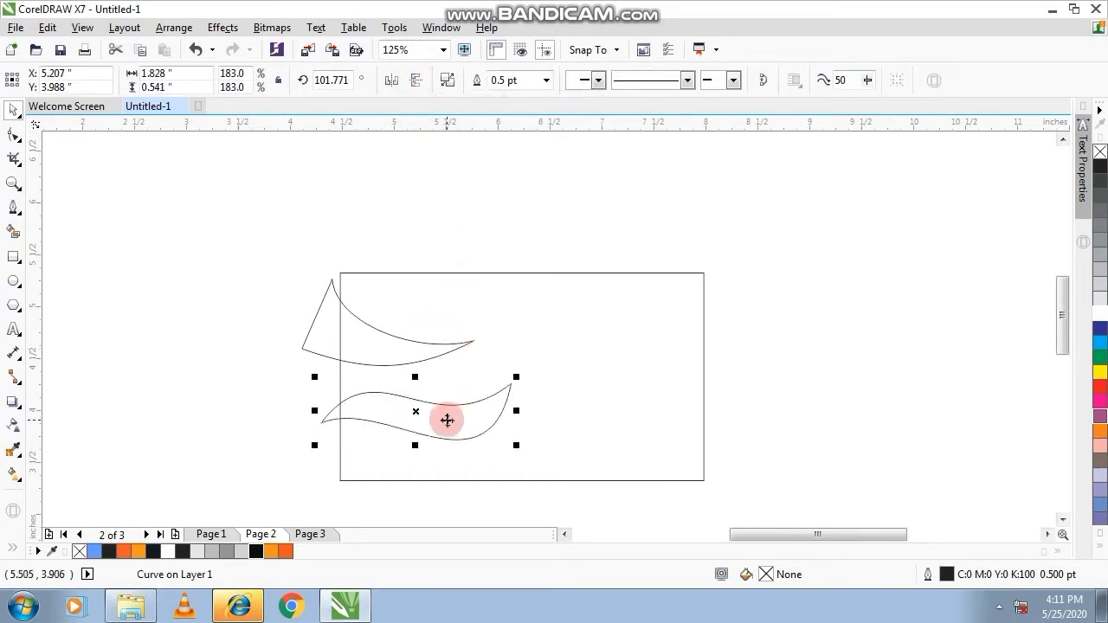
pyautogui.moveTo(447, 420); pyautogui.dragTo(350, 442)
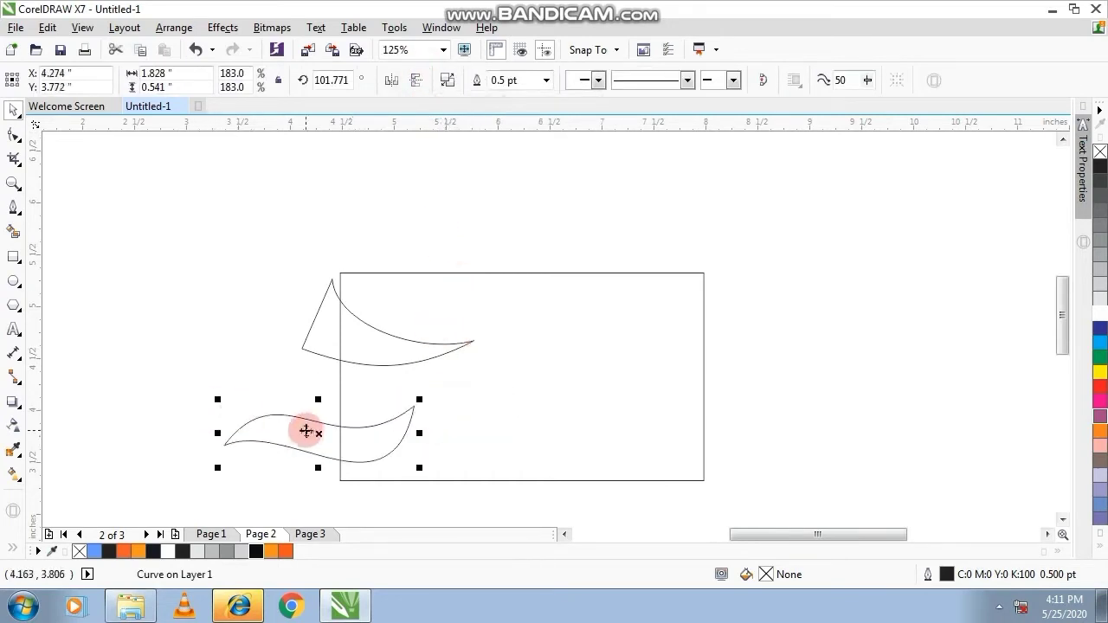
pyautogui.click(128, 327)
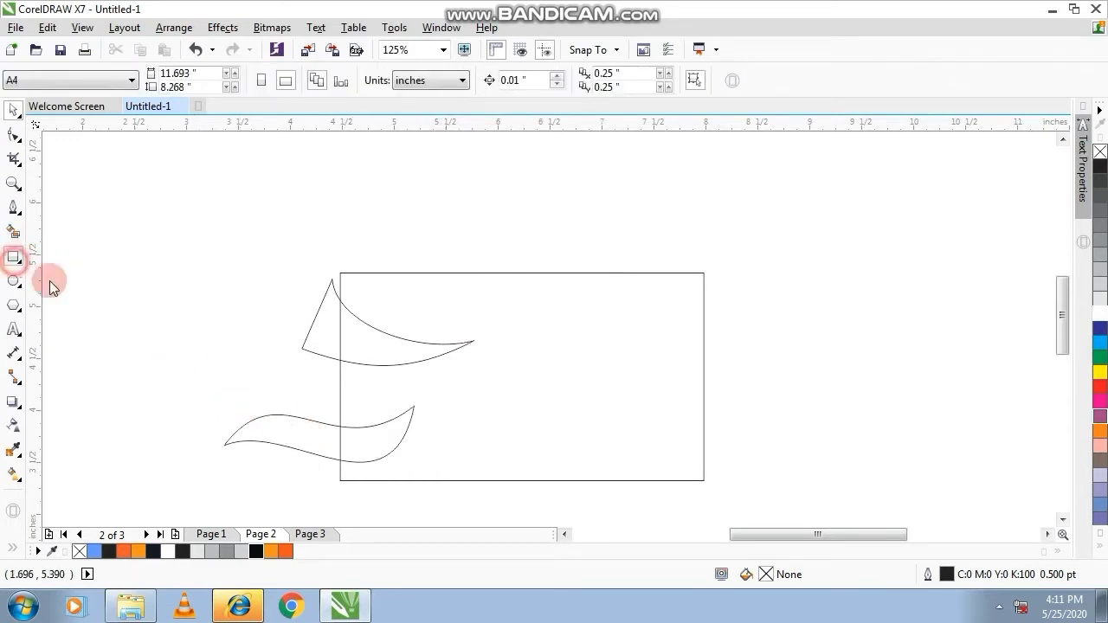
# Trim the wave band's left end with a rectangle, then delete the rectangle
pyautogui.moveTo(206, 388); pyautogui.dragTo(264, 469)
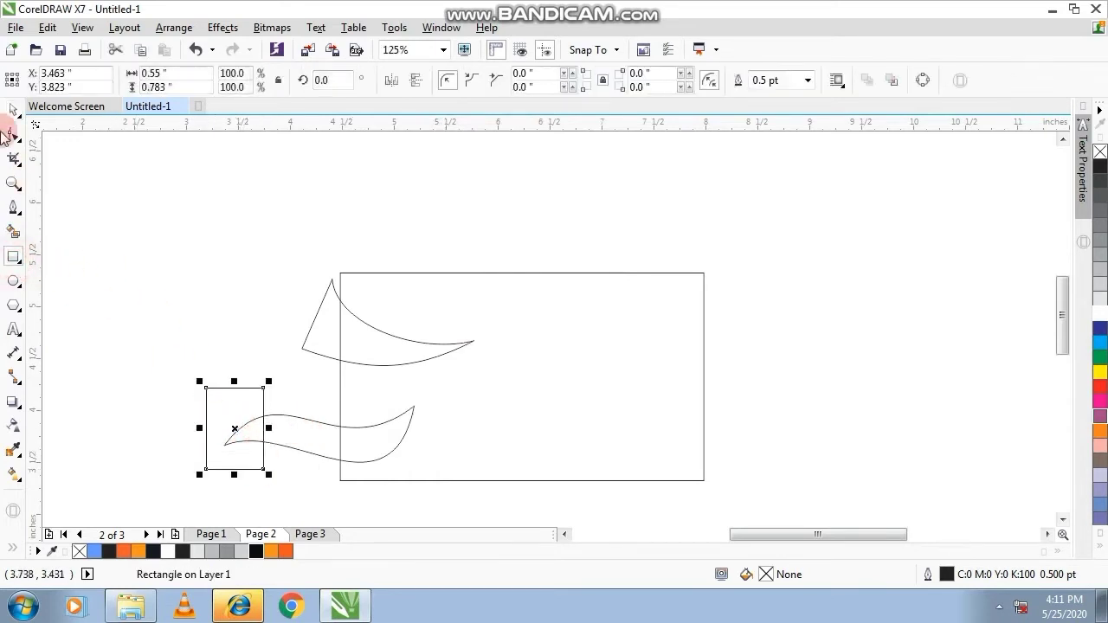
pyautogui.keyDown('shift'); pyautogui.click(303, 423); pyautogui.keyUp('shift')
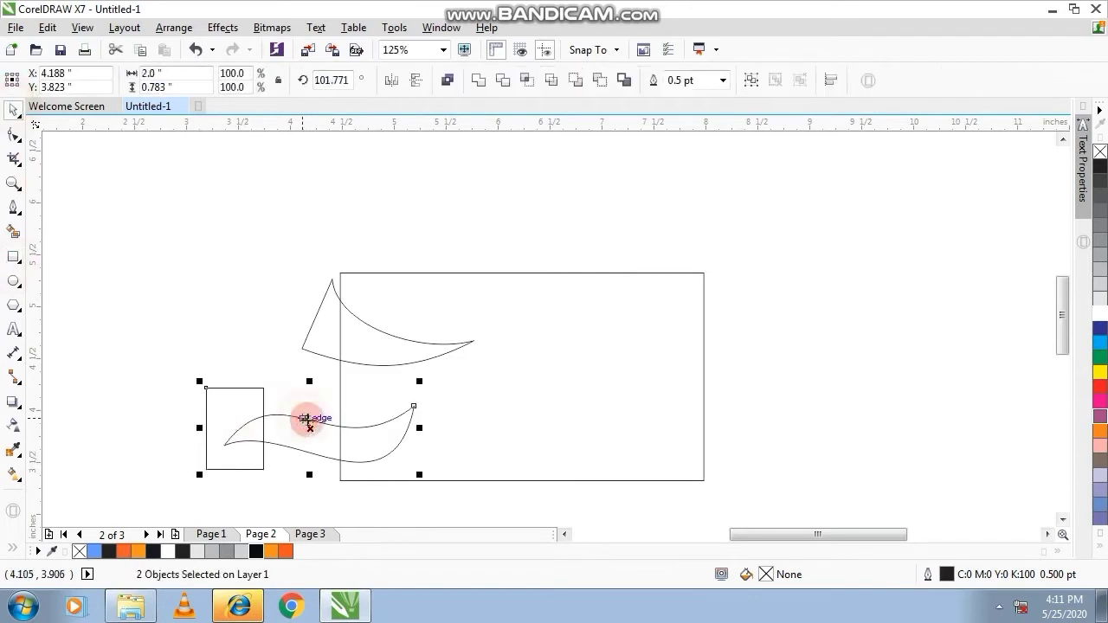
pyautogui.click(501, 80)
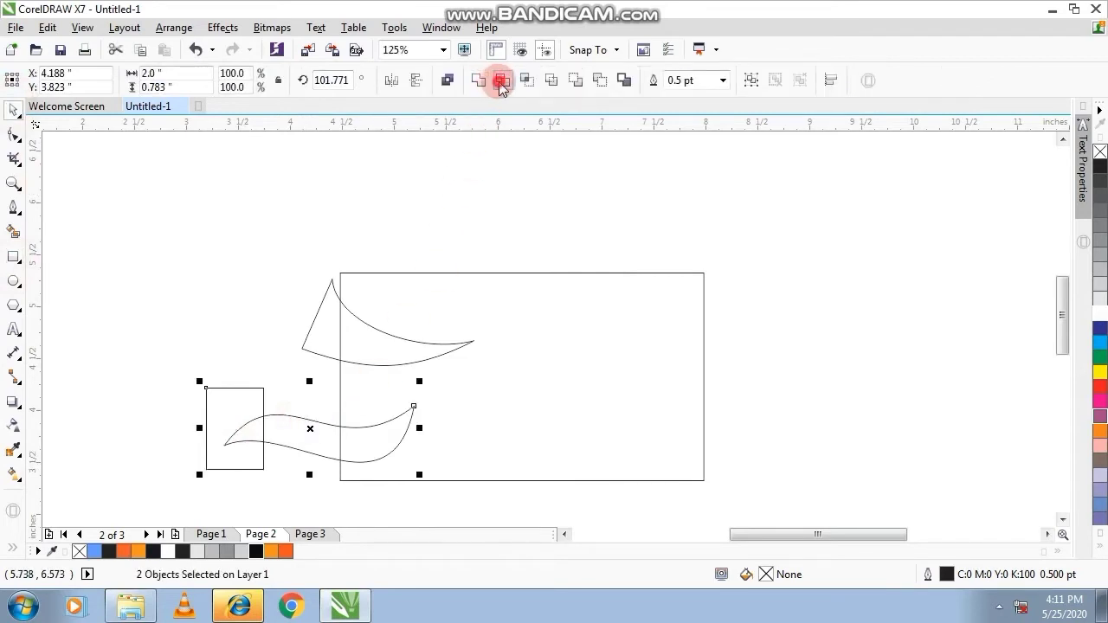
pyautogui.click(225, 269)
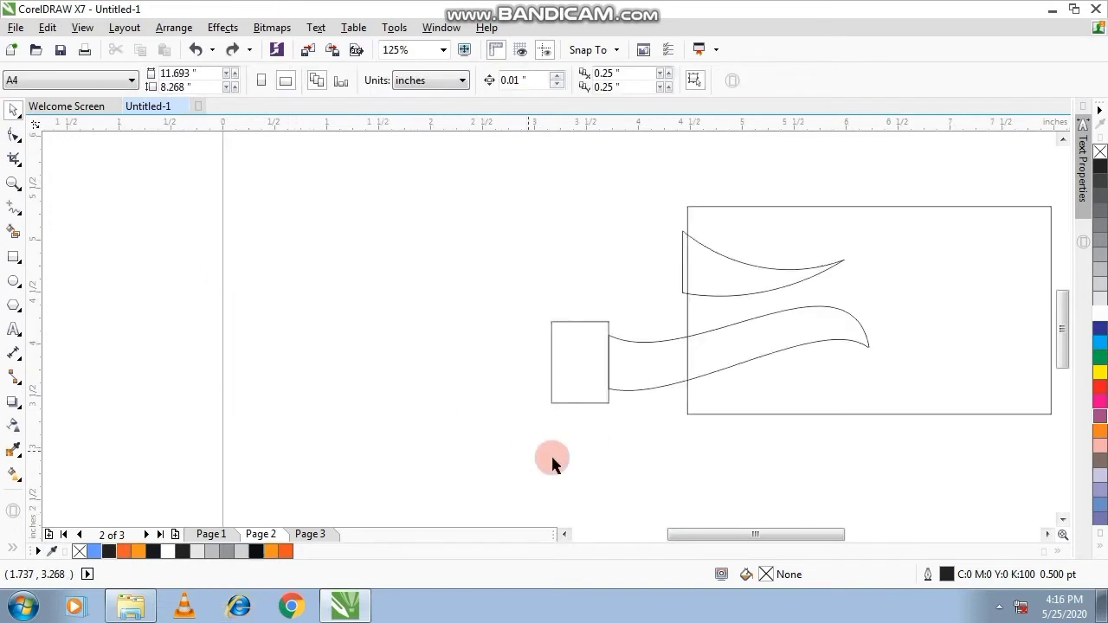
pyautogui.click(607, 374)
pyautogui.scroll(2, 627, 372)
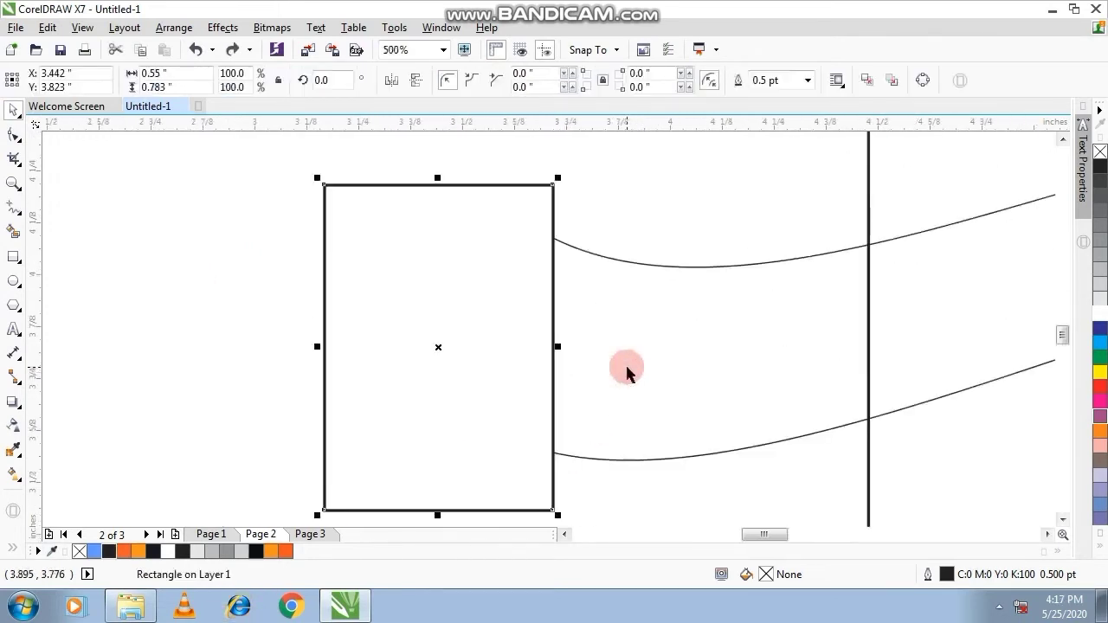
pyautogui.scroll(-1, 630, 371)
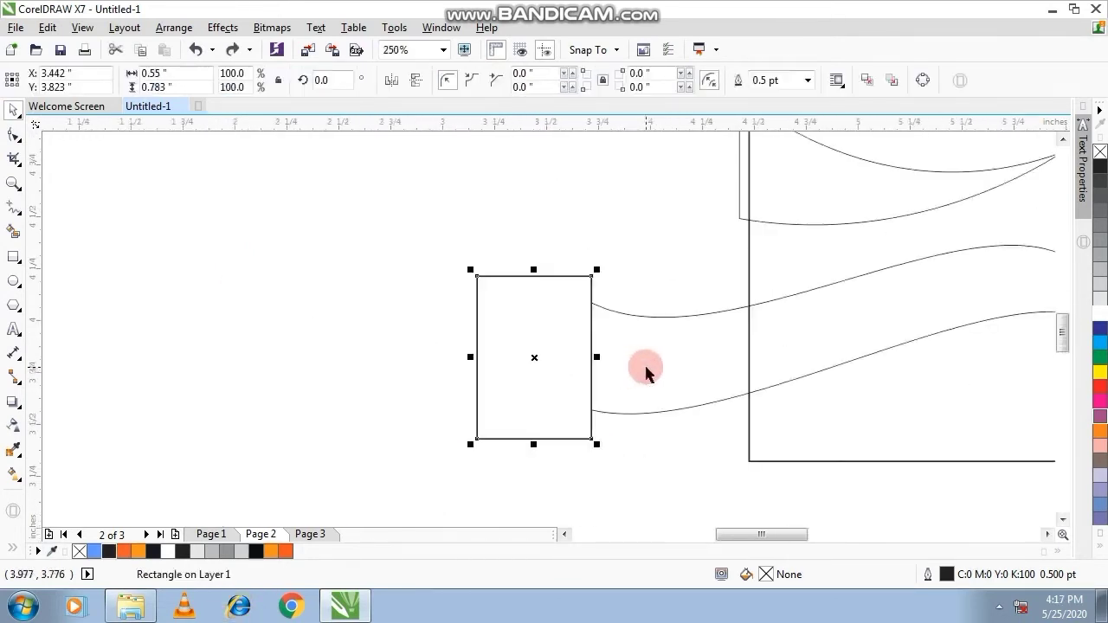
pyautogui.scroll(-1, 645, 371)
pyautogui.press('Delete')
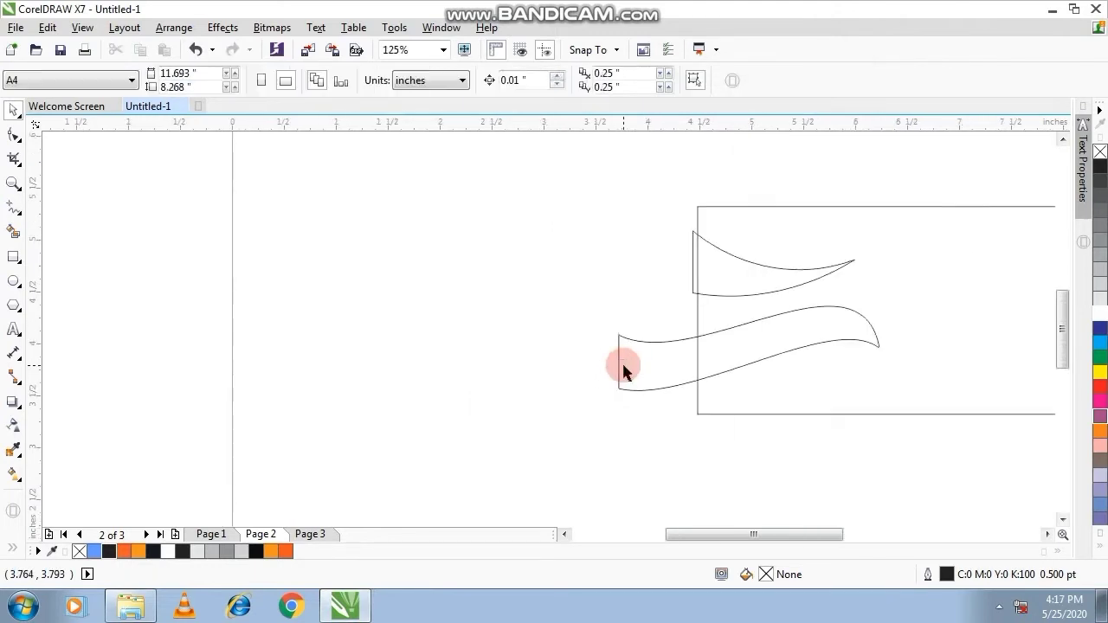
# Select the wave band, the upper swoosh and the card rectangle together
pyautogui.scroll(1, 621, 361)
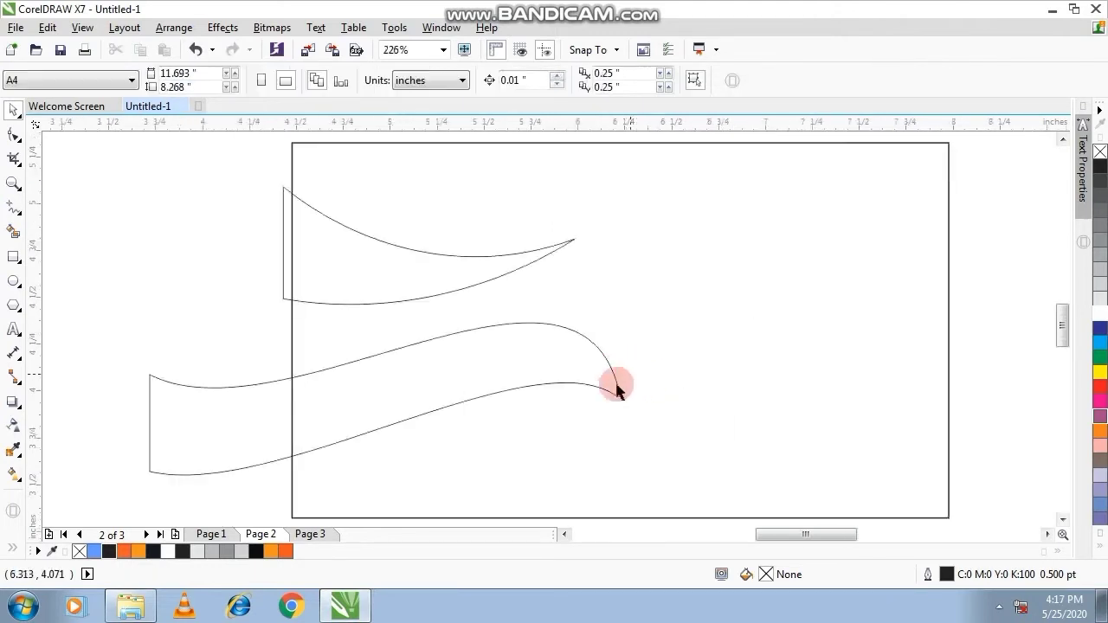
pyautogui.click(386, 383)
pyautogui.keyDown('shift'); pyautogui.click(514, 253); pyautogui.keyUp('shift')
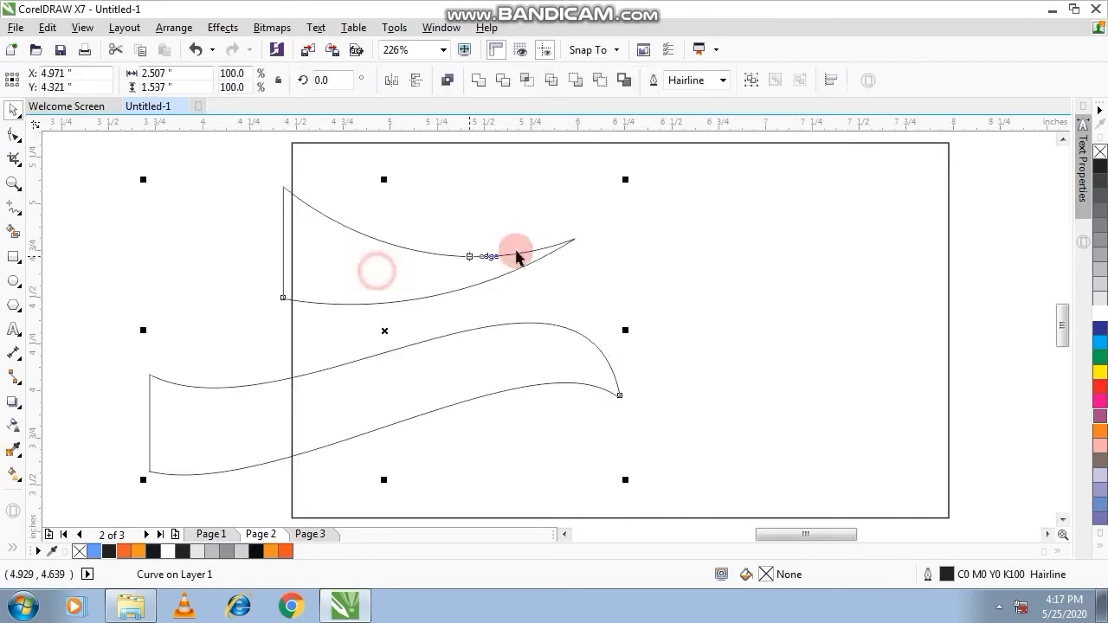
pyautogui.keyDown('shift'); pyautogui.click(693, 258); pyautogui.keyUp('shift')
# Align the curves to the card's left edge and raise the lower band under the top swoosh
pyautogui.press('l')
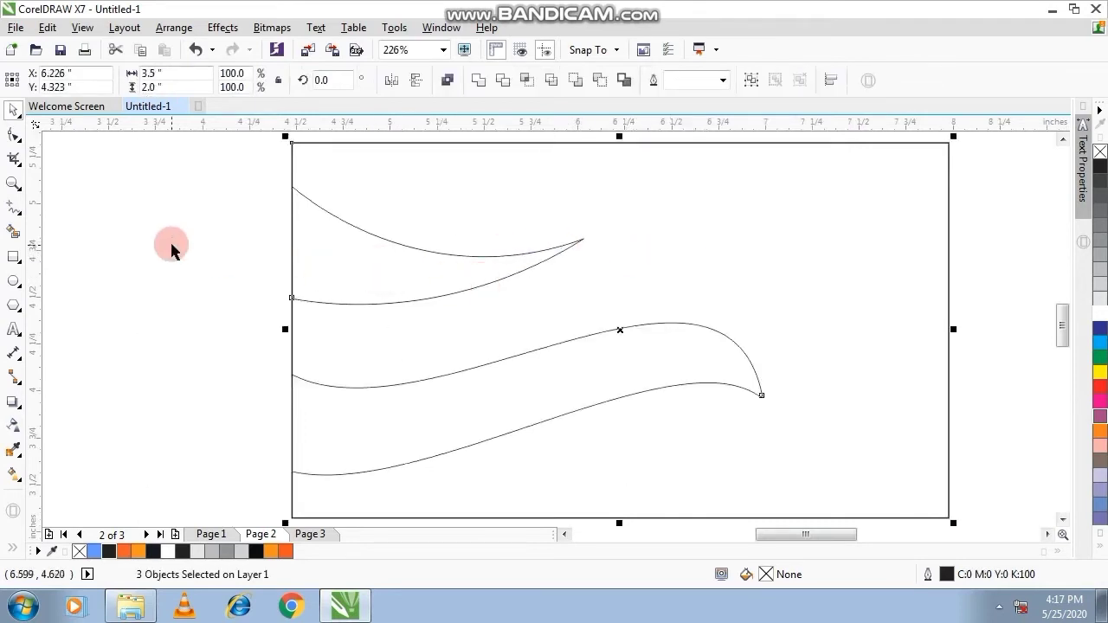
pyautogui.press('Escape')
pyautogui.click(372, 387)
pyautogui.moveTo(390, 421)
pyautogui.mouseDown()
pyautogui.moveTo(400, 354)
pyautogui.moveTo(414, 354)
pyautogui.mouseUp()
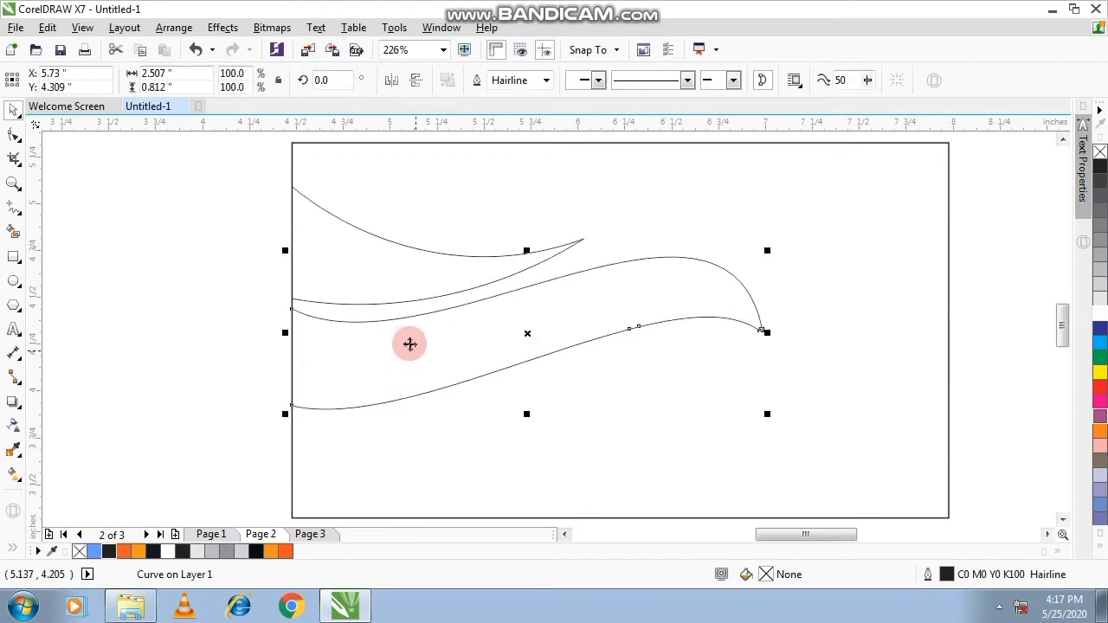
# Mirror-drag a copy of the wave band so it extends to the right
pyautogui.scroll(2, 410, 343)
pyautogui.scroll(-1, 401, 333)
pyautogui.scroll(-1, 402, 332)
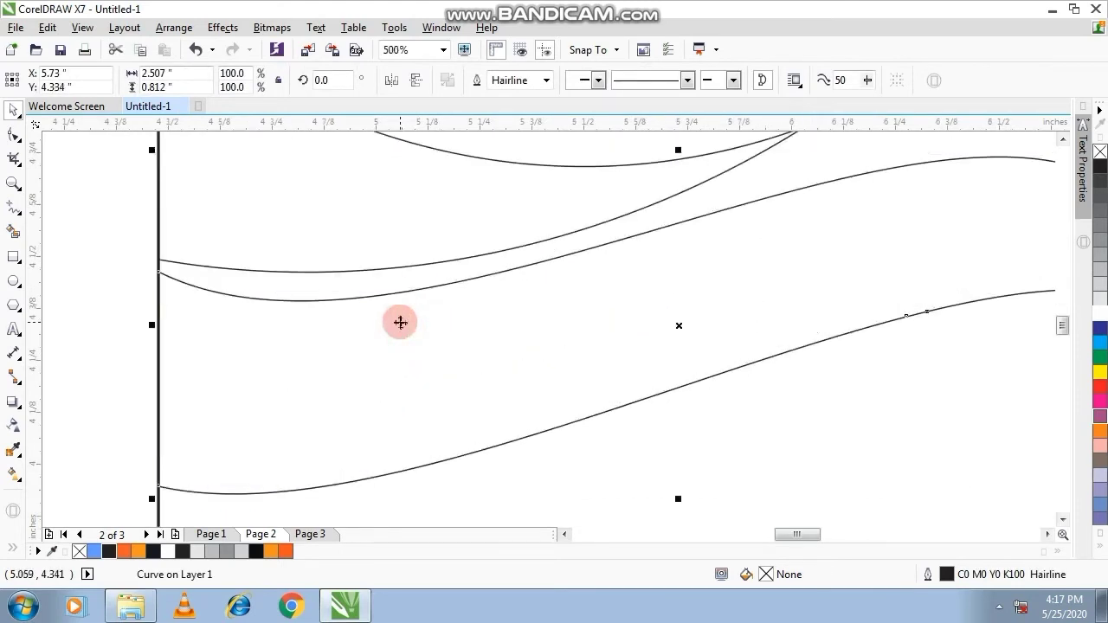
pyautogui.scroll(-1, 401, 332)
pyautogui.scroll(-2, 406, 333)
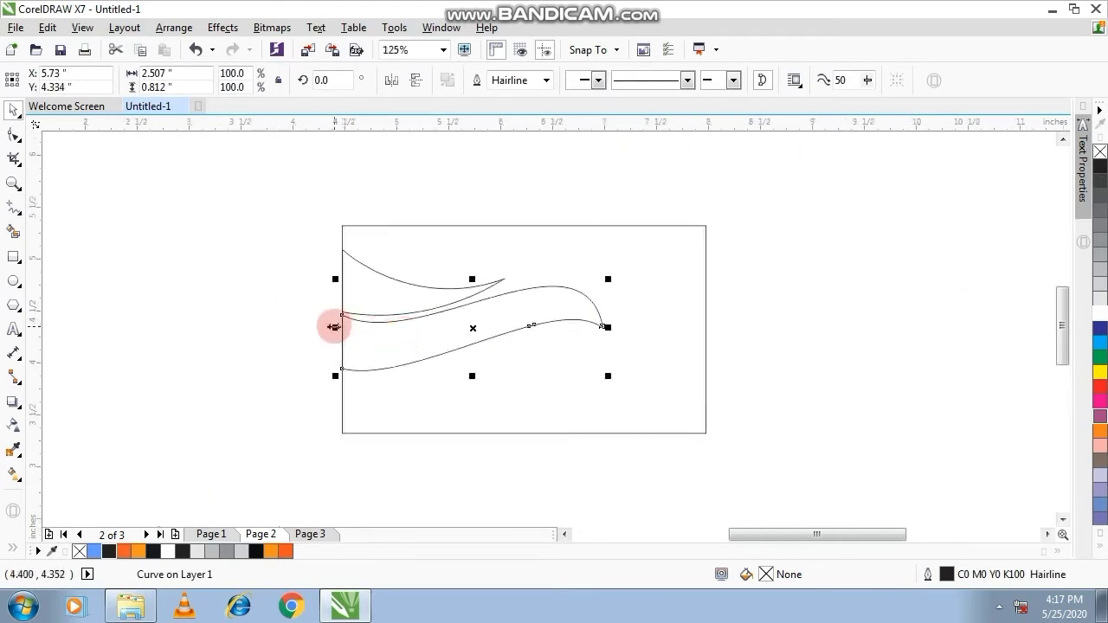
pyautogui.moveTo(333, 327); pyautogui.dragTo(631, 319)
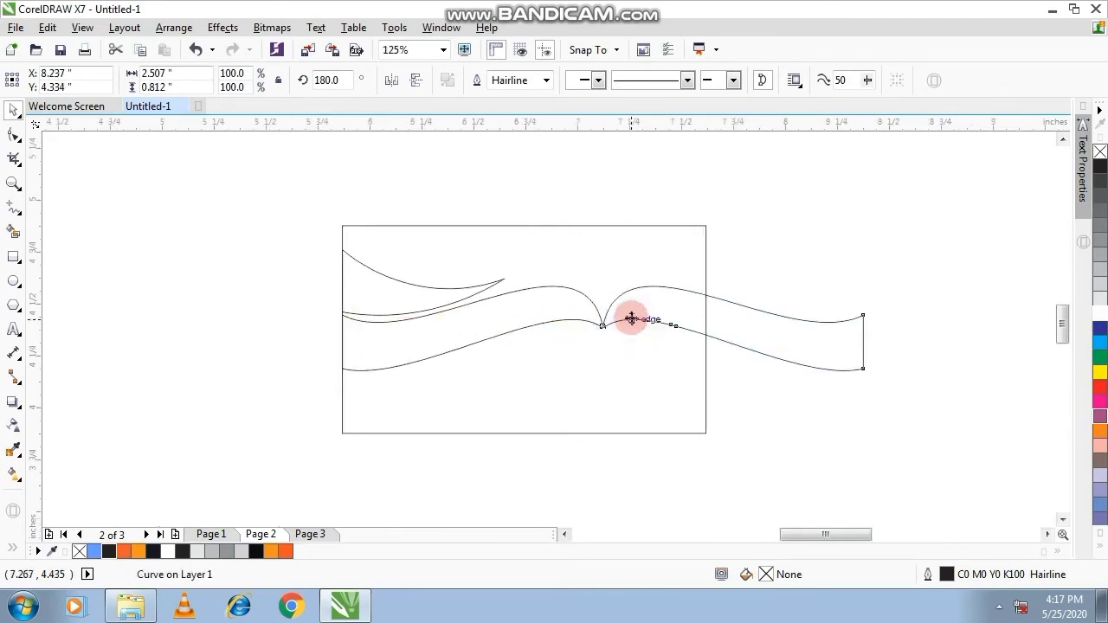
# Scale the mirrored band to about 68%, tuck it under the wave's tip, and tilt it to 173.5°
pyautogui.scroll(3, 632, 319)
pyautogui.scroll(-1, 671, 305)
pyautogui.moveTo(670, 305)
pyautogui.mouseDown()
pyautogui.moveTo(658, 332)
pyautogui.moveTo(541, 396)
pyautogui.mouseUp()
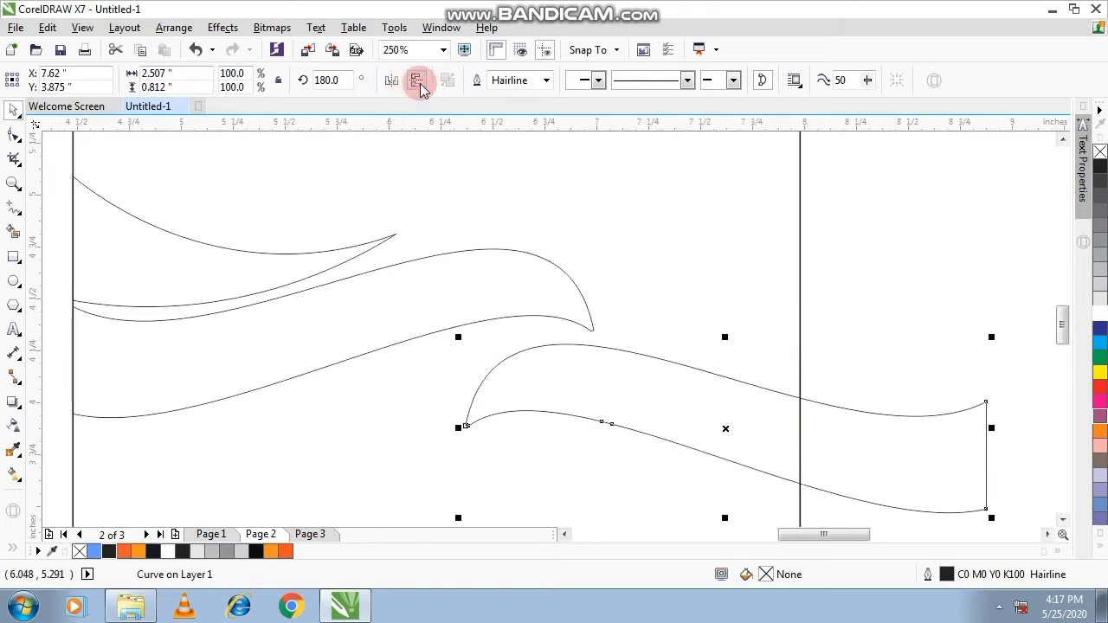
pyautogui.moveTo(635, 461); pyautogui.dragTo(652, 369)
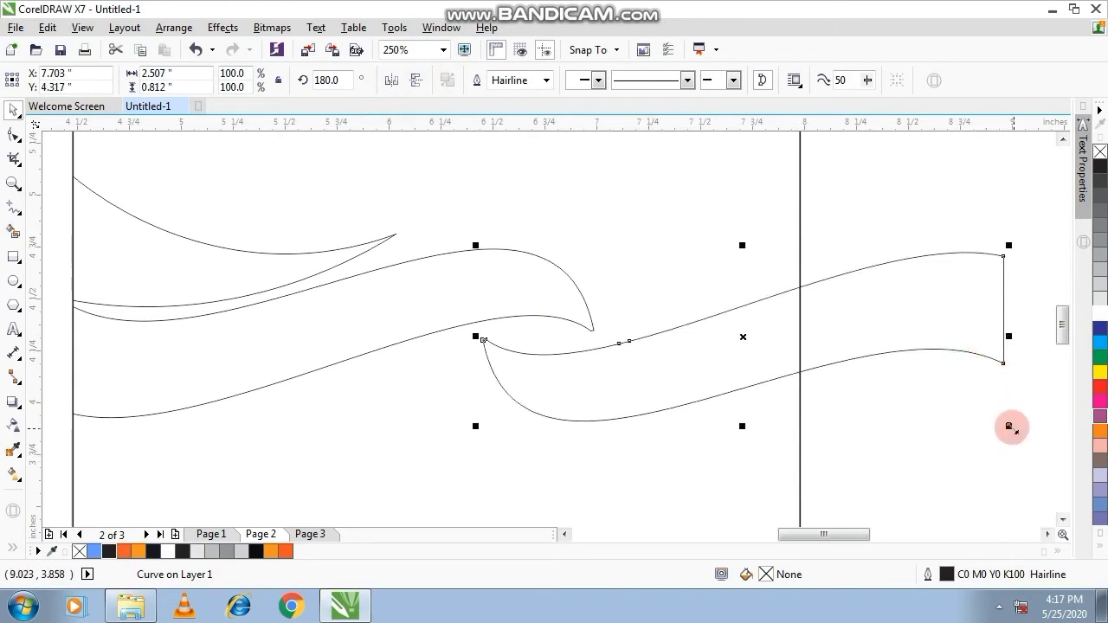
pyautogui.moveTo(1008, 426); pyautogui.dragTo(776, 370)
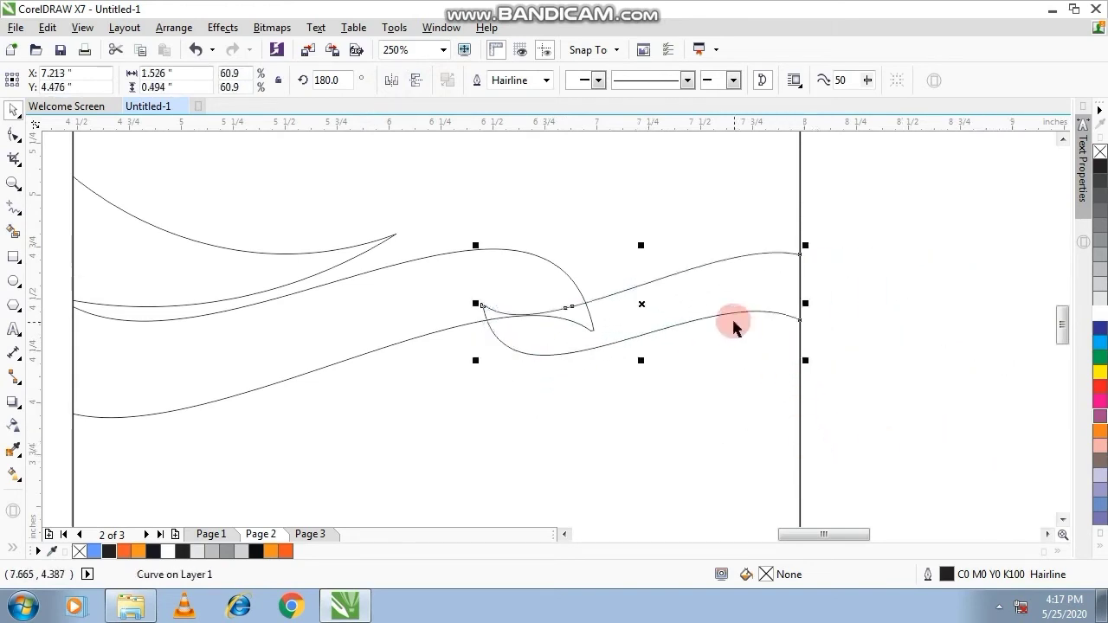
pyautogui.moveTo(732, 327)
pyautogui.mouseDown()
pyautogui.moveTo(782, 384)
pyautogui.moveTo(865, 419)
pyautogui.mouseUp()
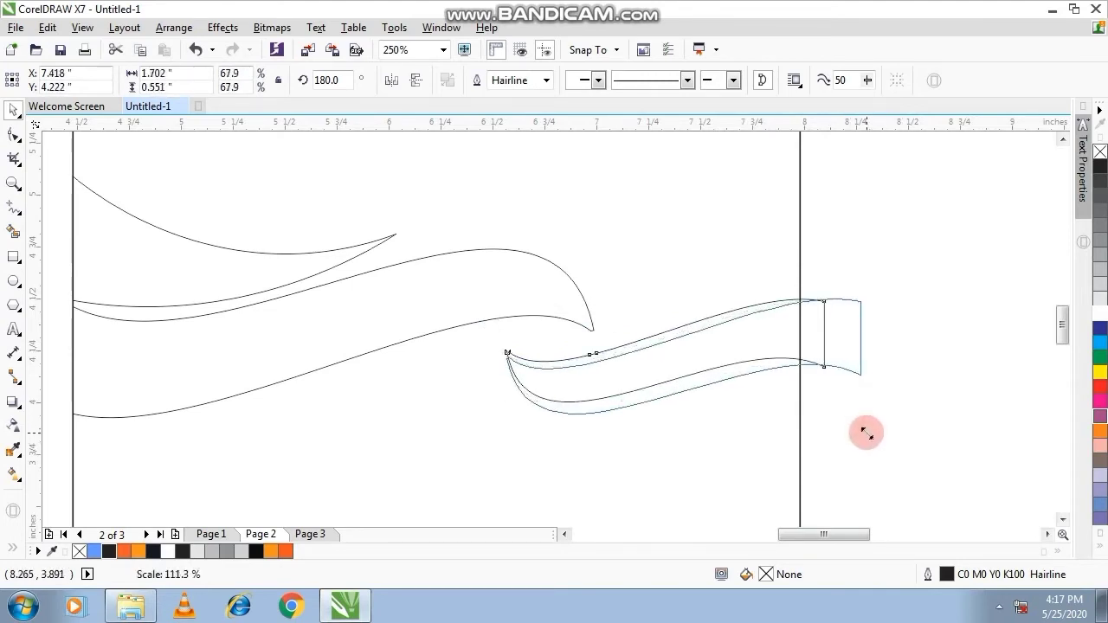
pyautogui.moveTo(651, 398); pyautogui.dragTo(644, 382)
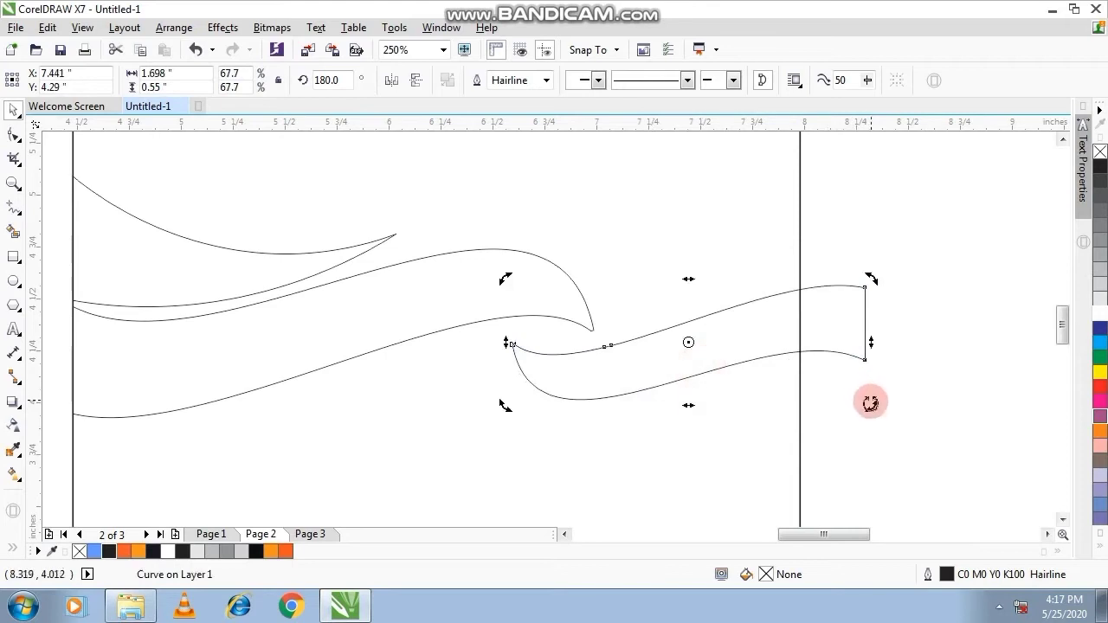
pyautogui.moveTo(870, 402); pyautogui.dragTo(861, 421)
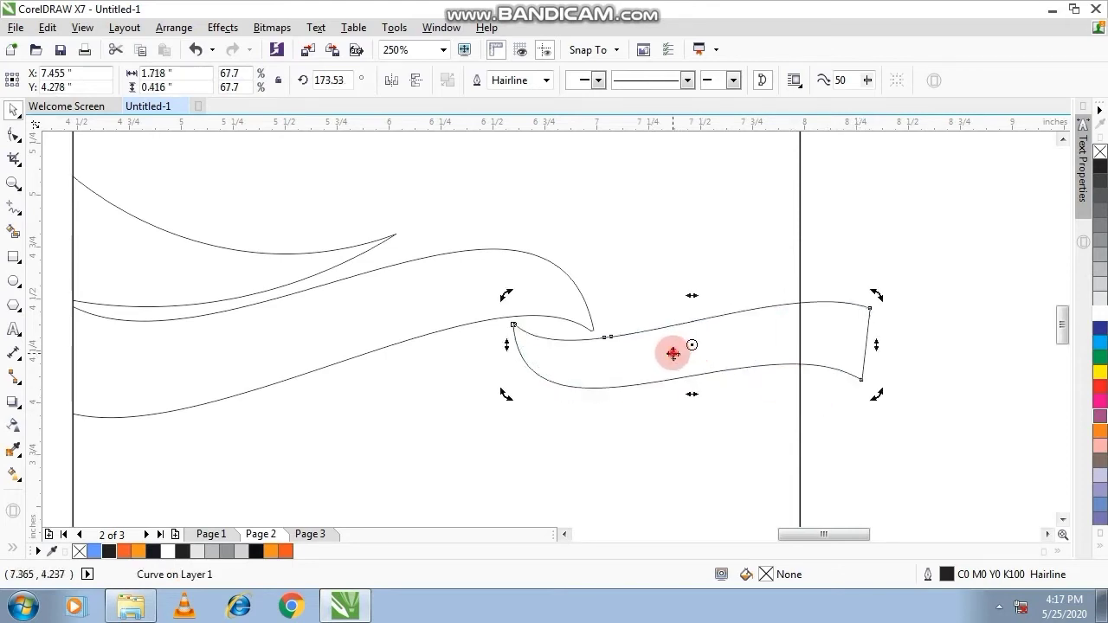
# Shift the smaller ribbon band up-left, then right, tucking its left tip against the main wave's pointed end
pyautogui.scroll(5, 667, 346)
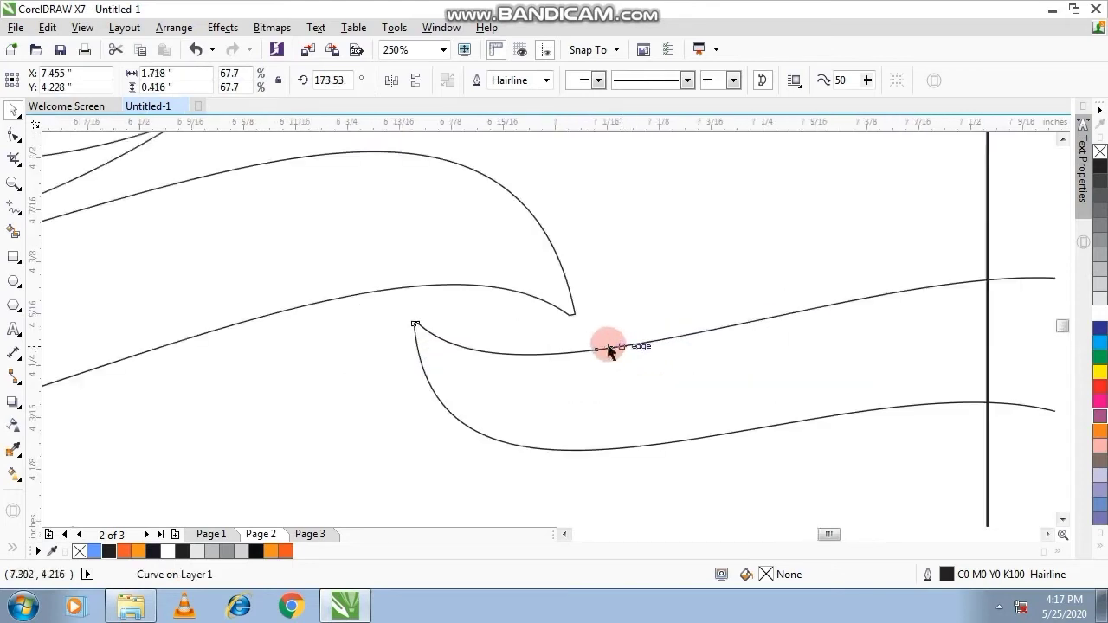
pyautogui.scroll(-3, 527, 416)
pyautogui.scroll(-2, 447, 415)
pyautogui.scroll(1, 468, 394)
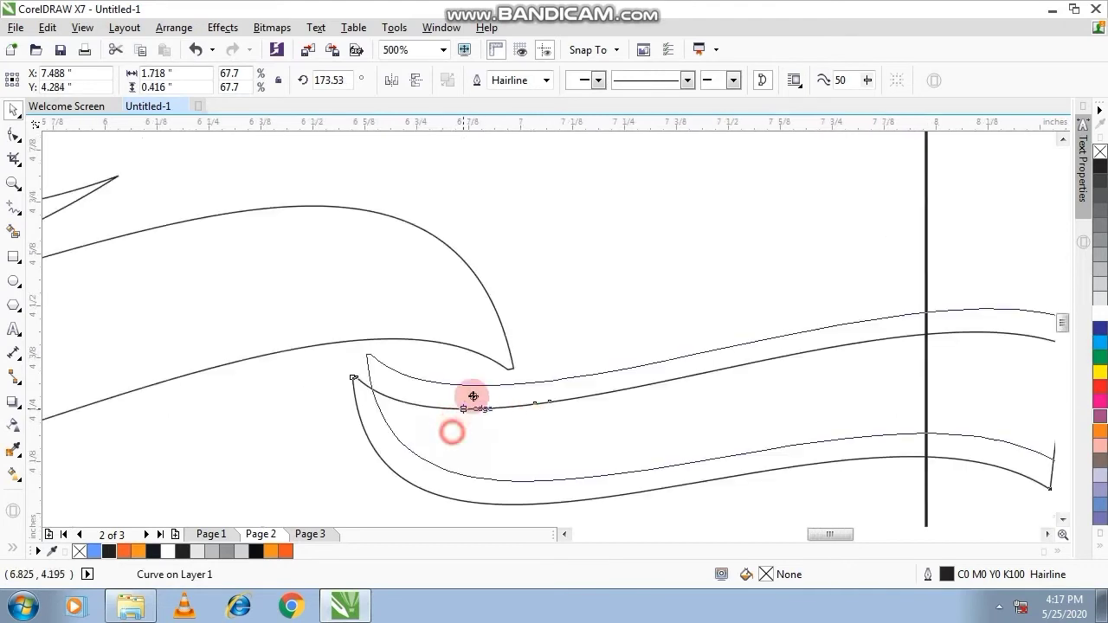
pyautogui.scroll(1, 440, 369)
pyautogui.moveTo(440, 369); pyautogui.dragTo(434, 362)
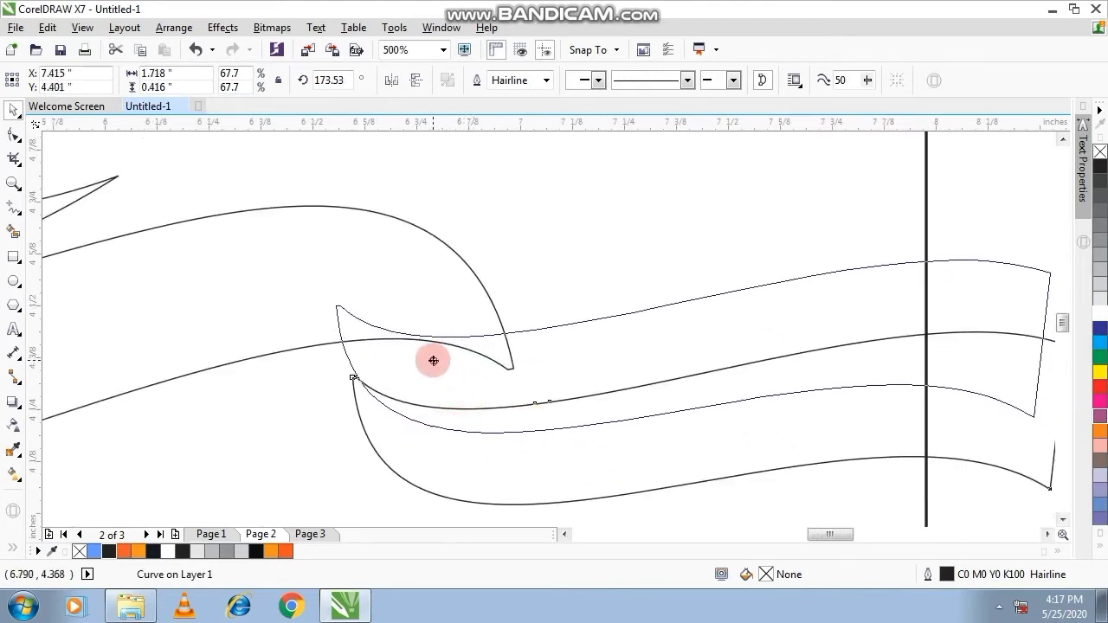
pyautogui.scroll(1, 373, 383)
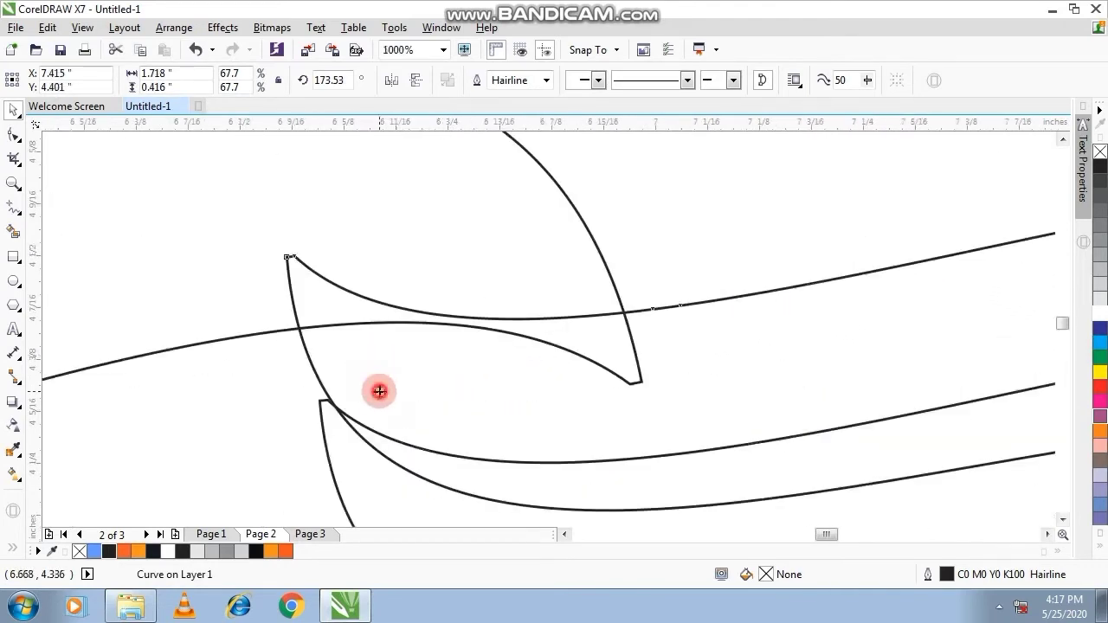
pyautogui.moveTo(379, 391); pyautogui.dragTo(359, 379)
pyautogui.moveTo(554, 434)
pyautogui.mouseDown()
pyautogui.moveTo(803, 357)
pyautogui.moveTo(656, 403)
pyautogui.moveTo(650, 433)
pyautogui.moveTo(916, 514)
pyautogui.mouseUp()
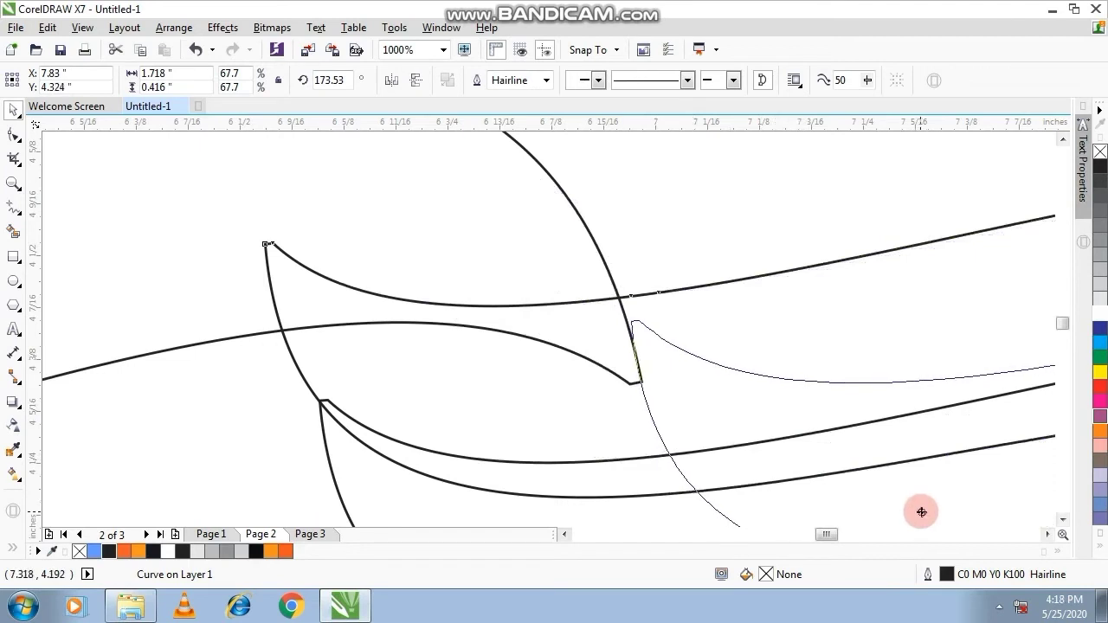
pyautogui.moveTo(921, 512); pyautogui.dragTo(917, 510)
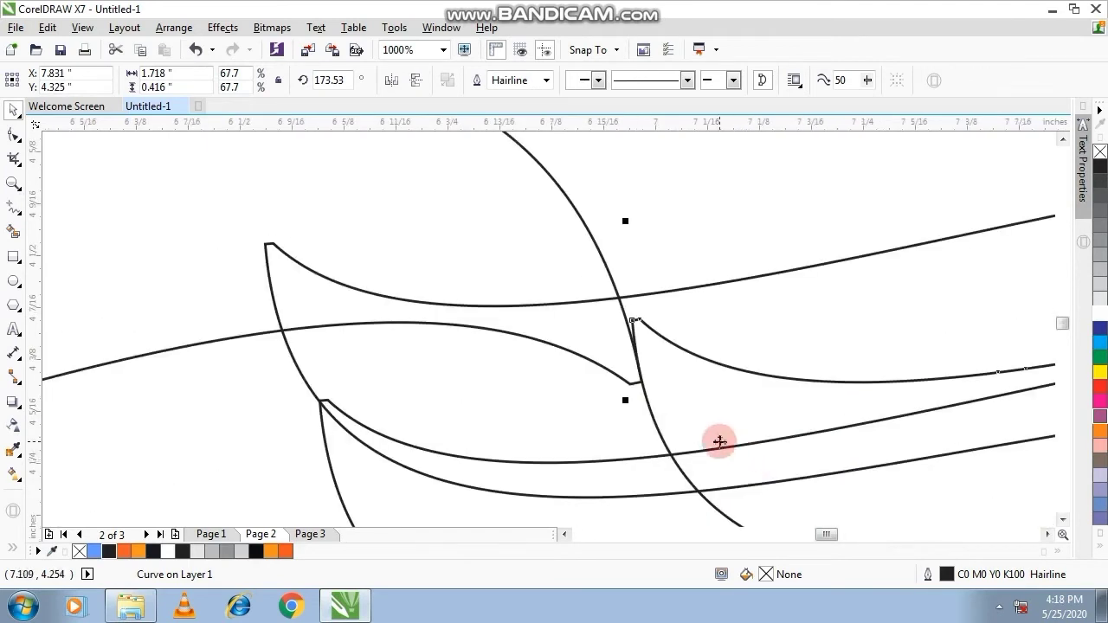
pyautogui.scroll(-5, 718, 440)
pyautogui.scroll(-2, 718, 441)
pyautogui.click(857, 381)
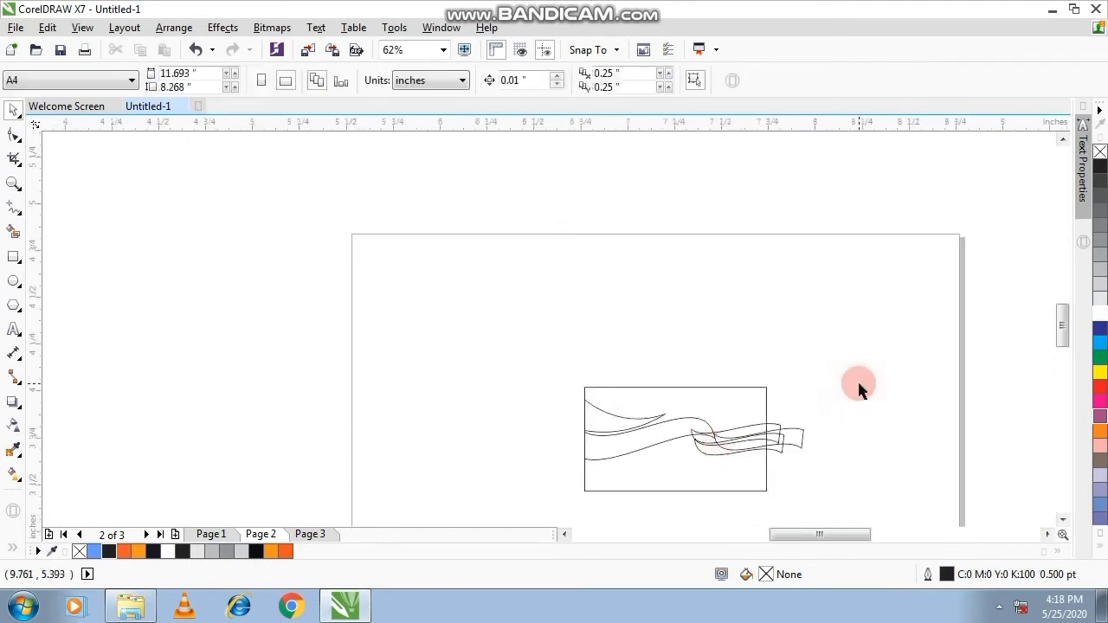
# Try a Smart Fill between the curves and undo the unwanted fill
pyautogui.scroll(3, 750, 380)
pyautogui.click(24, 296)
pyautogui.click(13, 232)
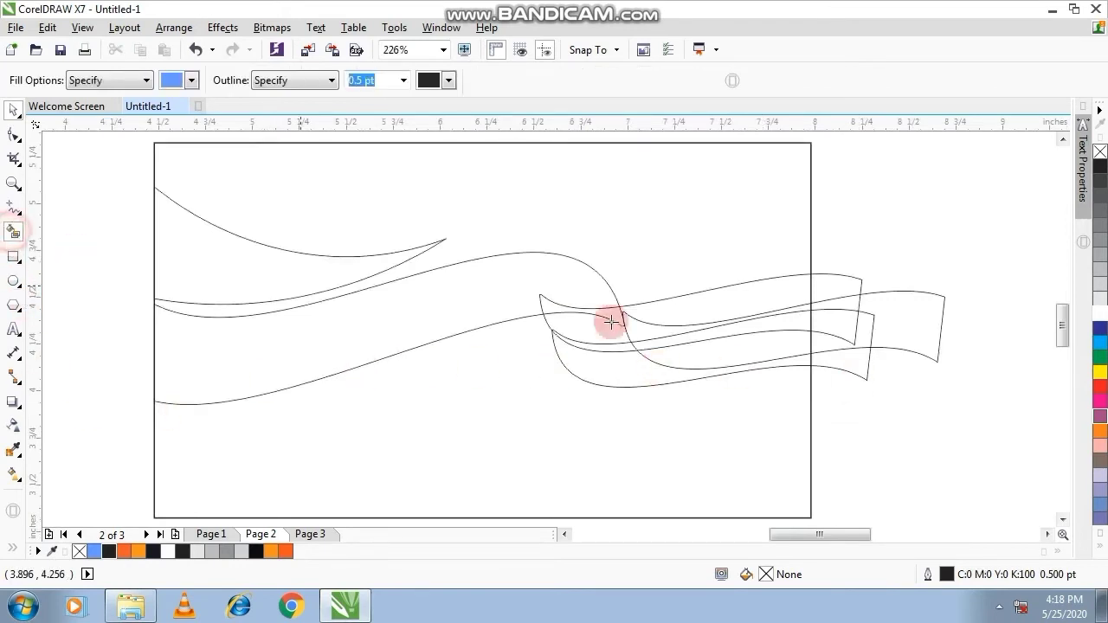
pyautogui.scroll(4, 608, 338)
pyautogui.click(552, 312)
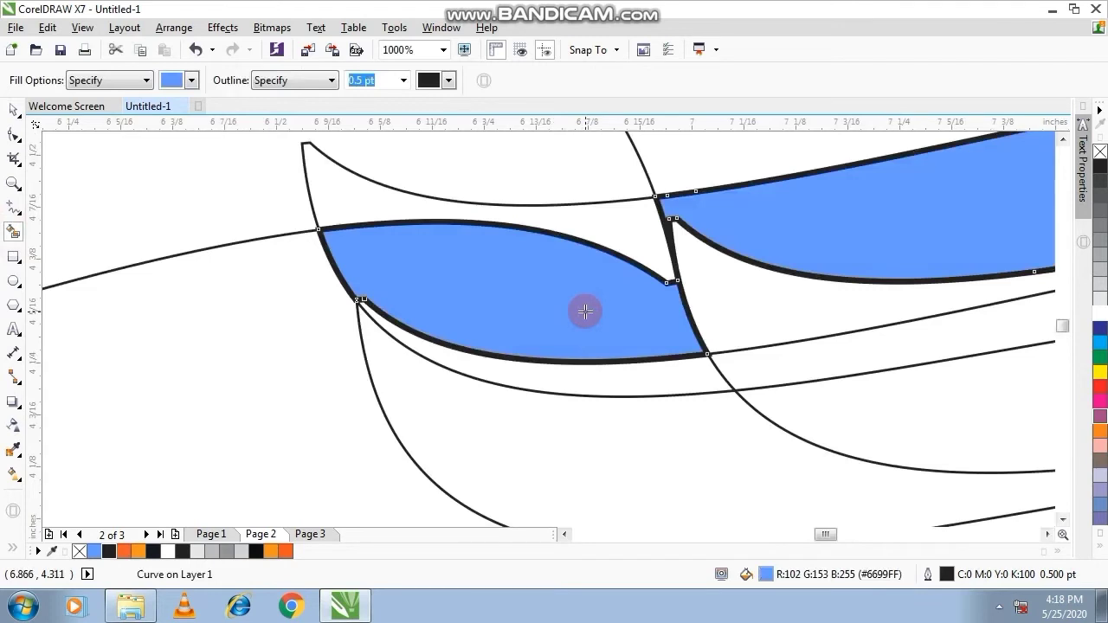
pyautogui.hotkey('ctrl', 'z')
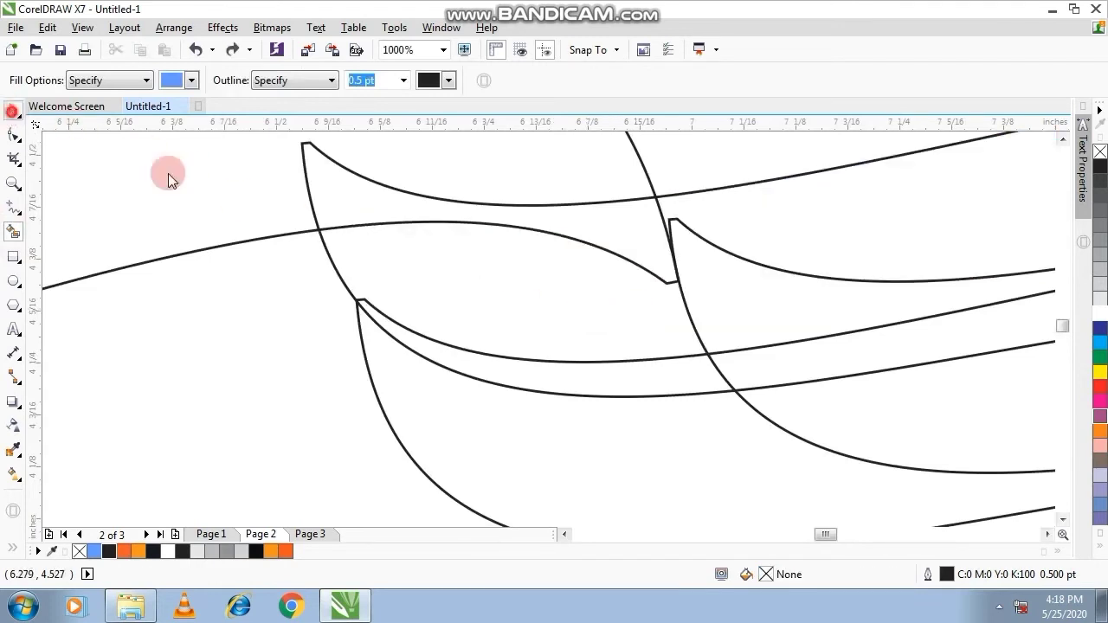
pyautogui.press('space')
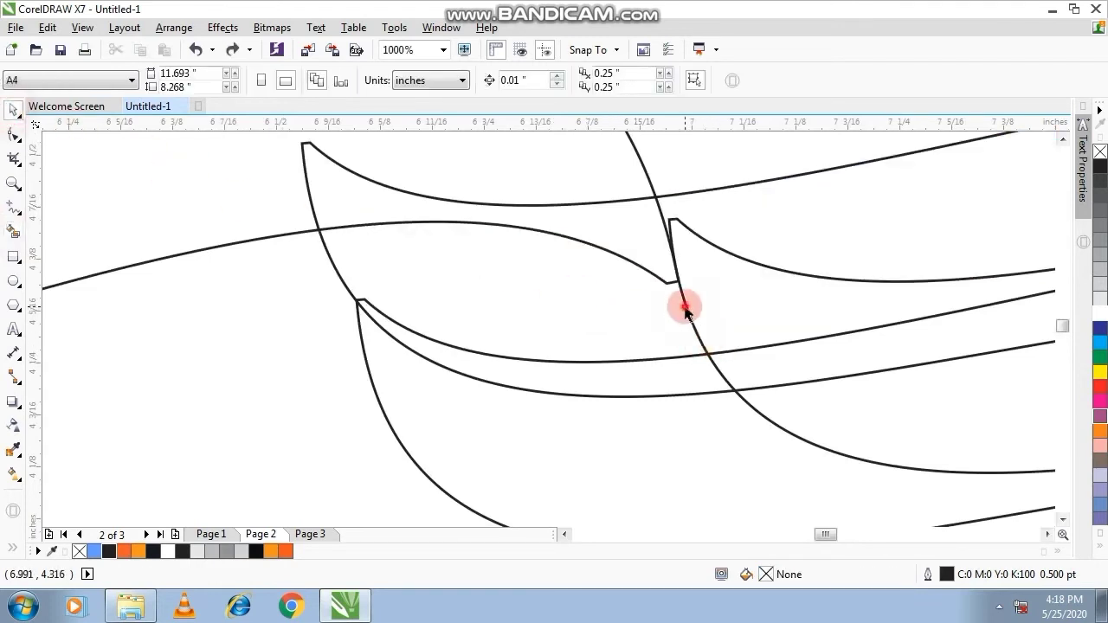
# Smart Fill the small fold pocket where the ribbons cross in light blue (#6699FF)
pyautogui.click(684, 310)
pyautogui.scroll(2, 678, 297)
pyautogui.scroll(2, 680, 288)
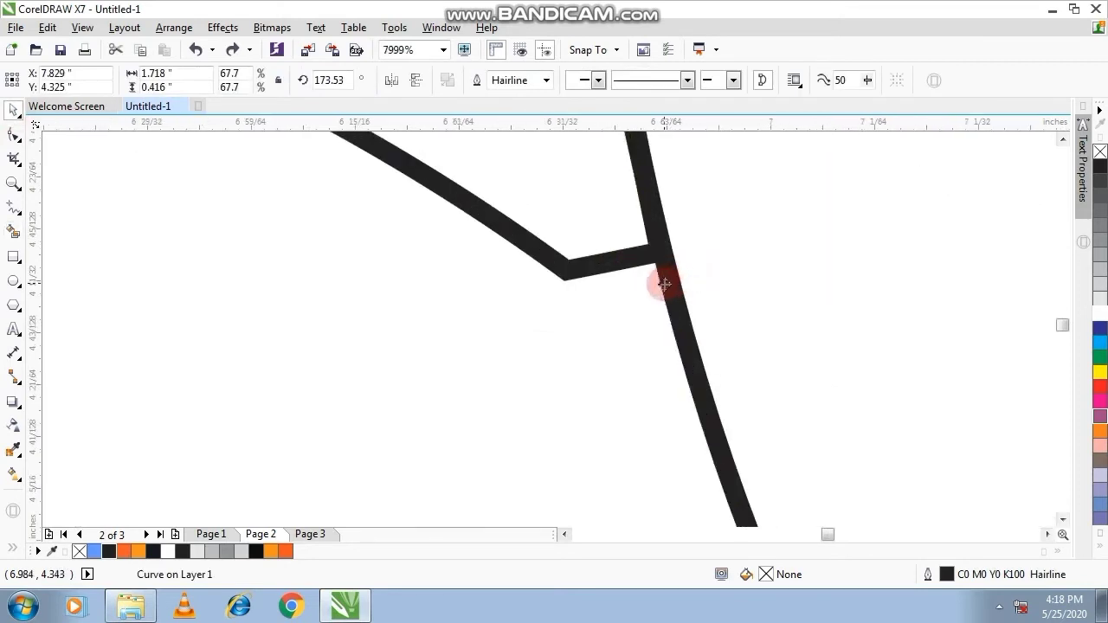
pyautogui.scroll(-4, 663, 284)
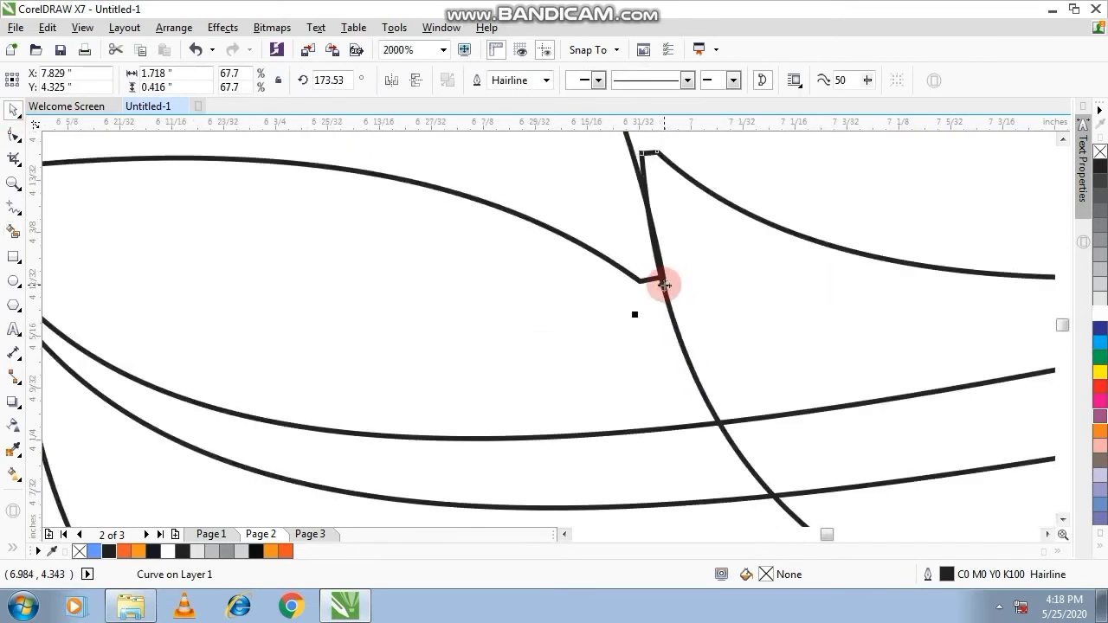
pyautogui.click(15, 230)
pyautogui.click(372, 329)
pyautogui.scroll(-2, 427, 347)
pyautogui.scroll(-2, 502, 376)
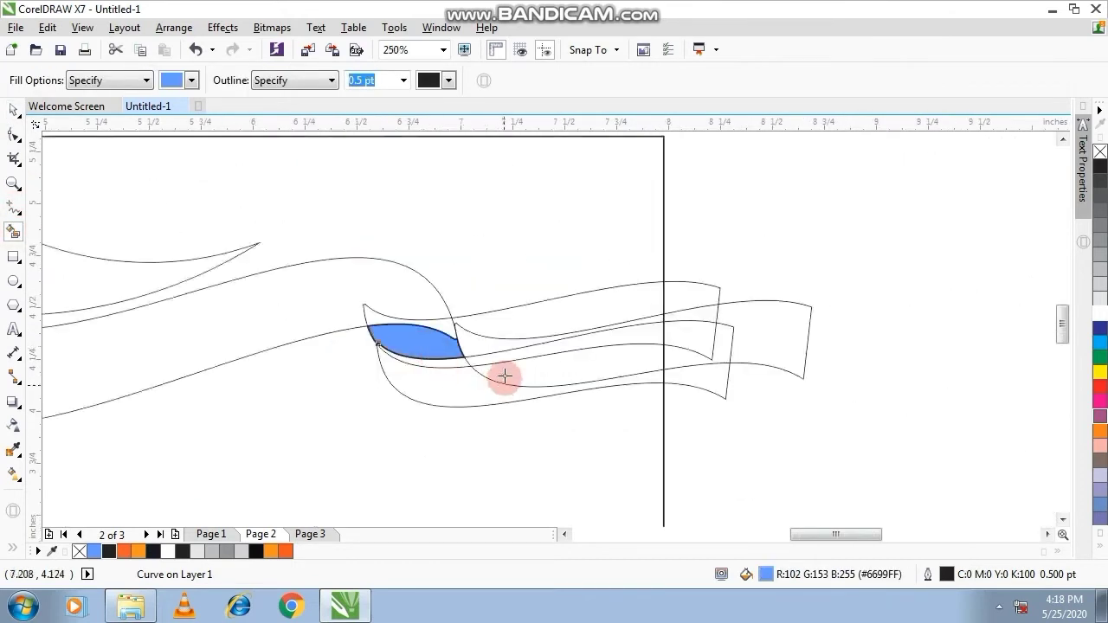
# Delete the leftover ribbon outlines on the right
pyautogui.click(13, 109)
pyautogui.click(763, 338)
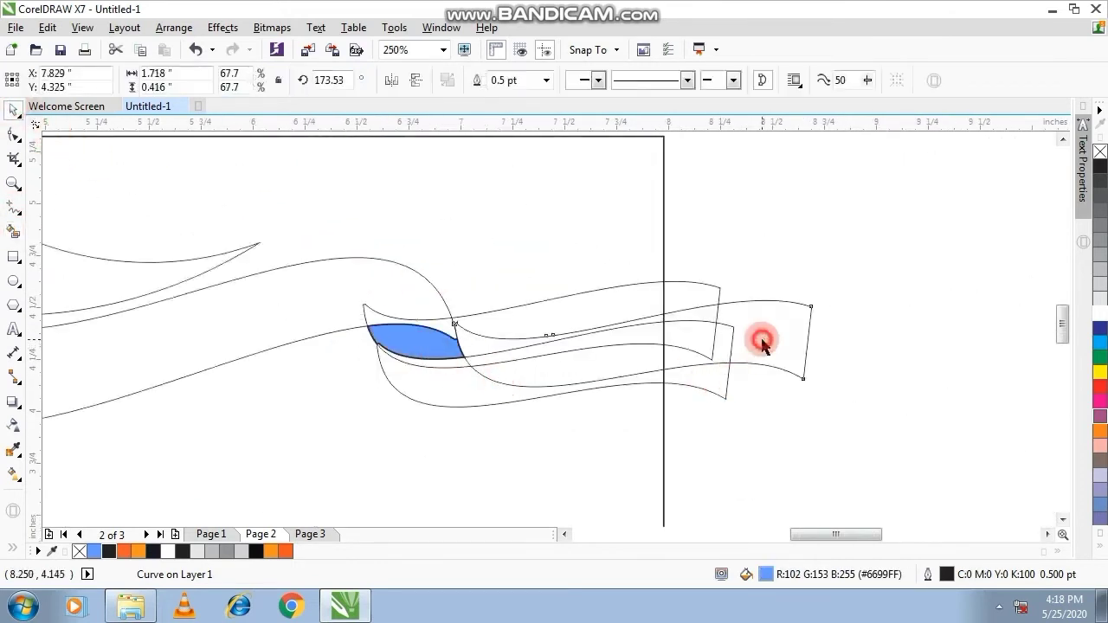
pyautogui.press('Escape')
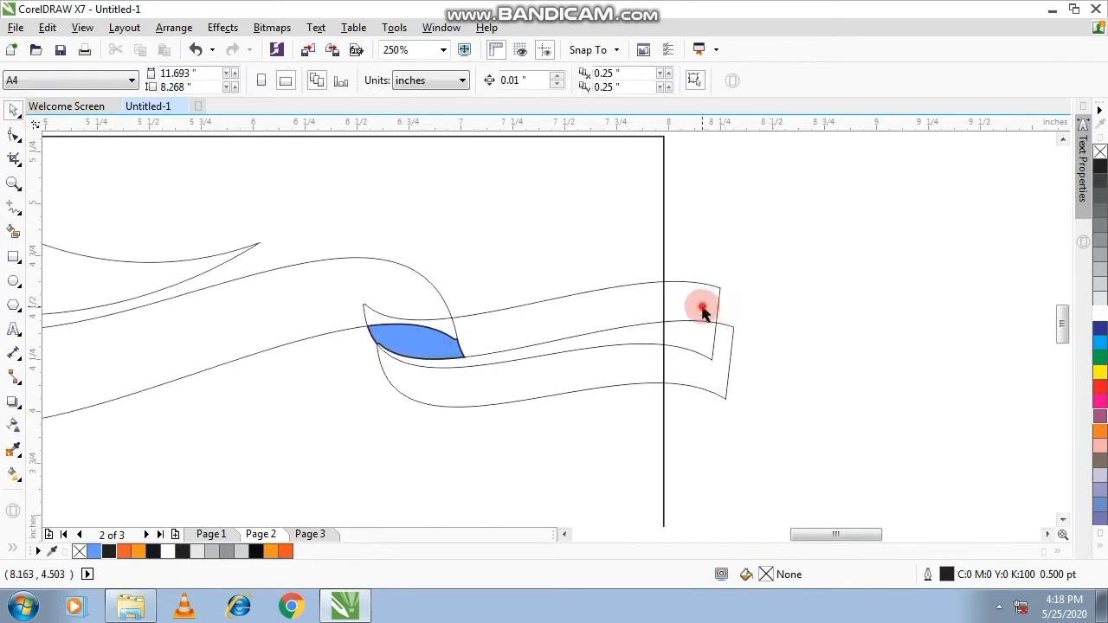
pyautogui.click(702, 306)
pyautogui.press('Delete')
pyautogui.scroll(-1, 433, 366)
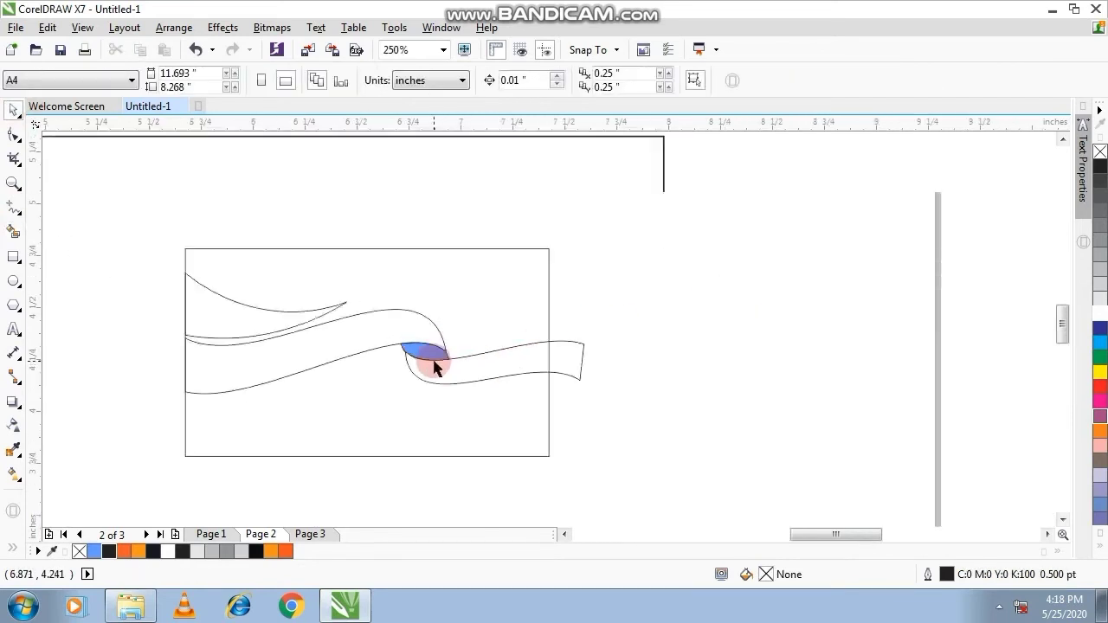
pyautogui.scroll(1, 430, 365)
pyautogui.scroll(-1, 430, 366)
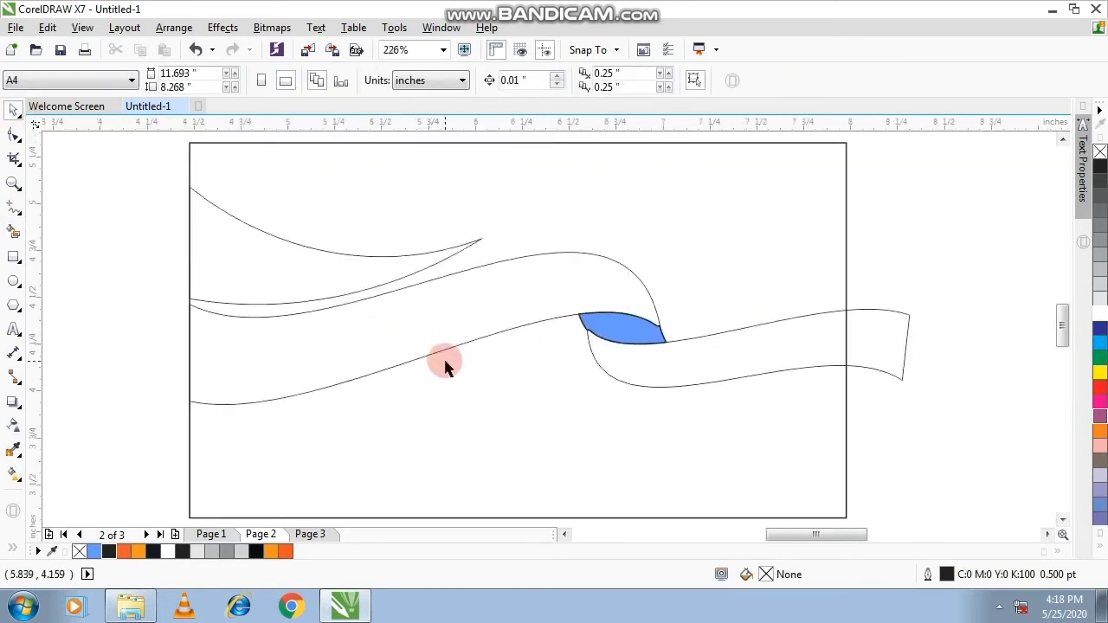
# Fill the upper tail orange and both ribbon parts orange-red
pyautogui.click(257, 275)
pyautogui.click(271, 552)
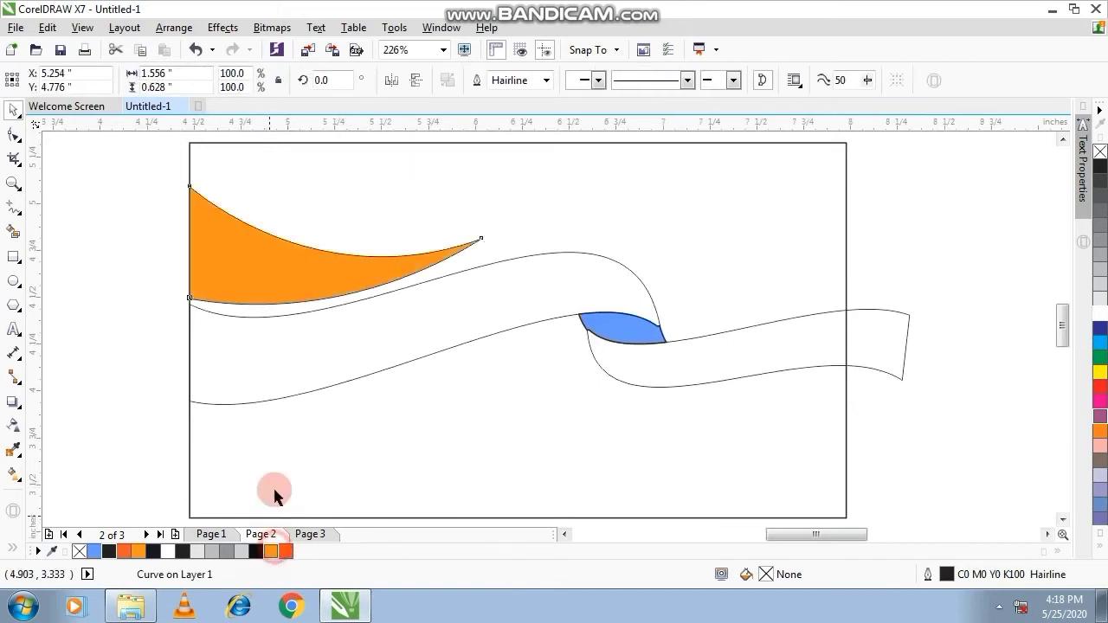
pyautogui.click(292, 388)
pyautogui.click(285, 551)
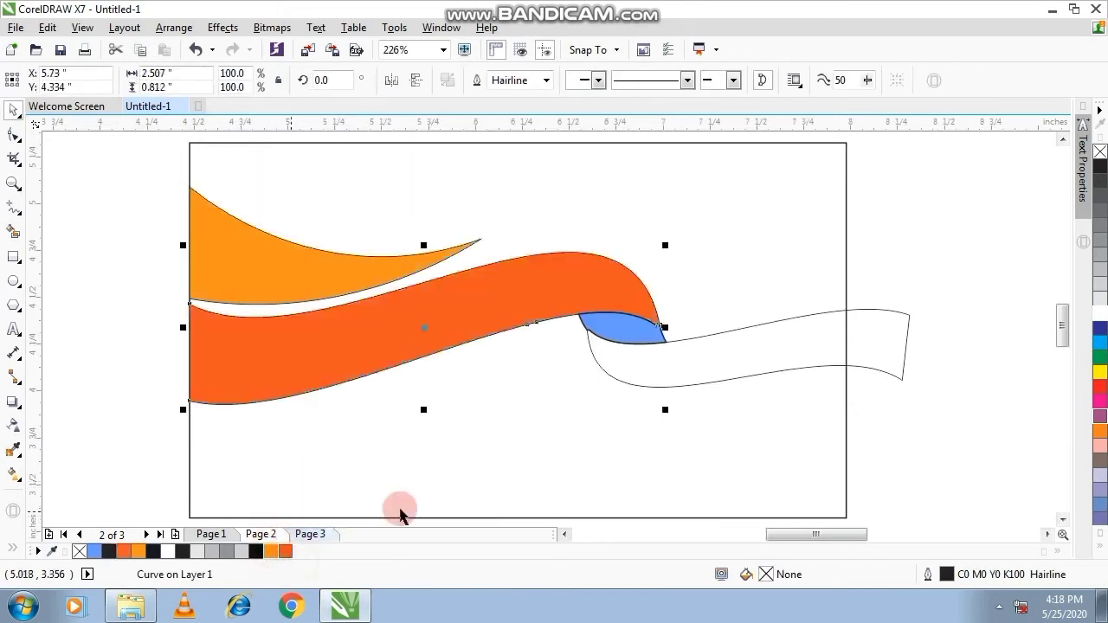
pyautogui.click(721, 374)
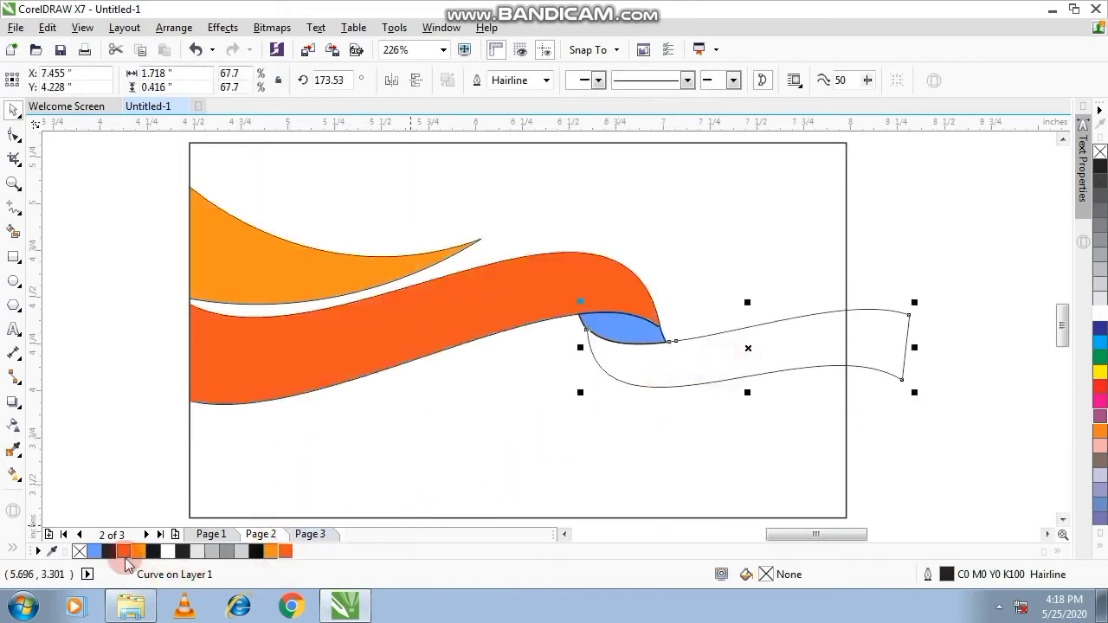
pyautogui.click(124, 553)
pyautogui.click(290, 392)
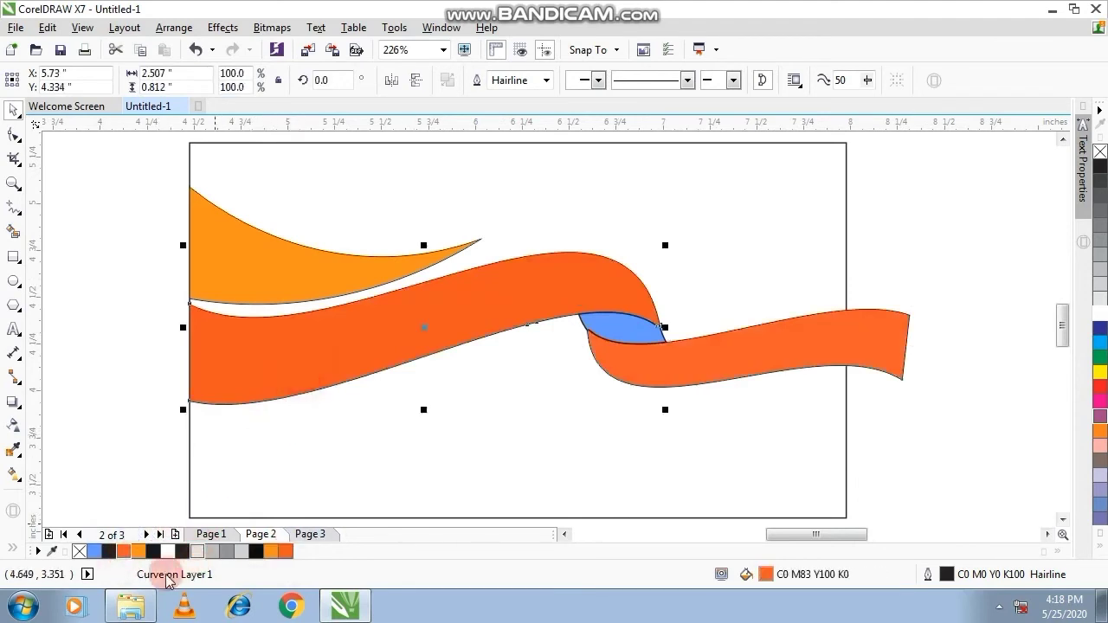
pyautogui.click(138, 456)
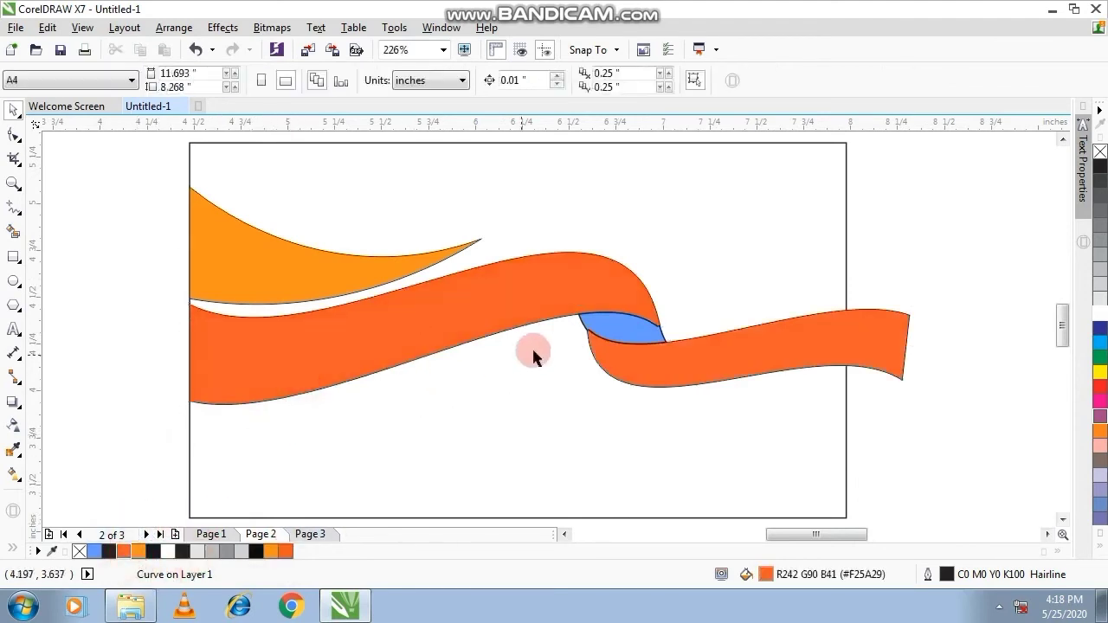
# Recolour the fold shape orange (#F8931D) and remove its outline
pyautogui.click(617, 327)
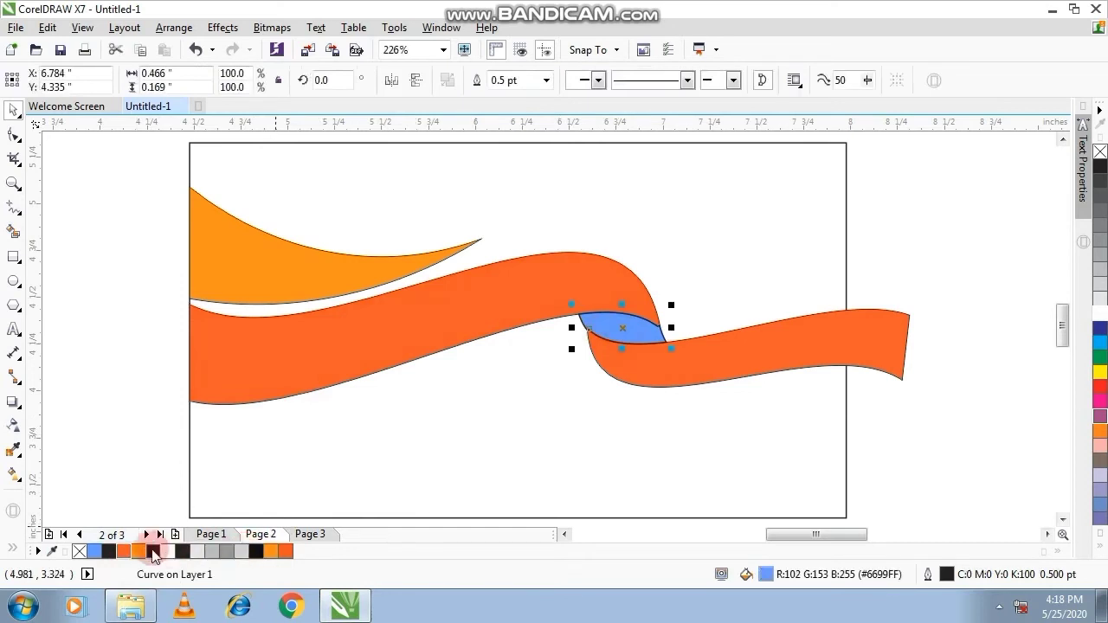
pyautogui.click(139, 552)
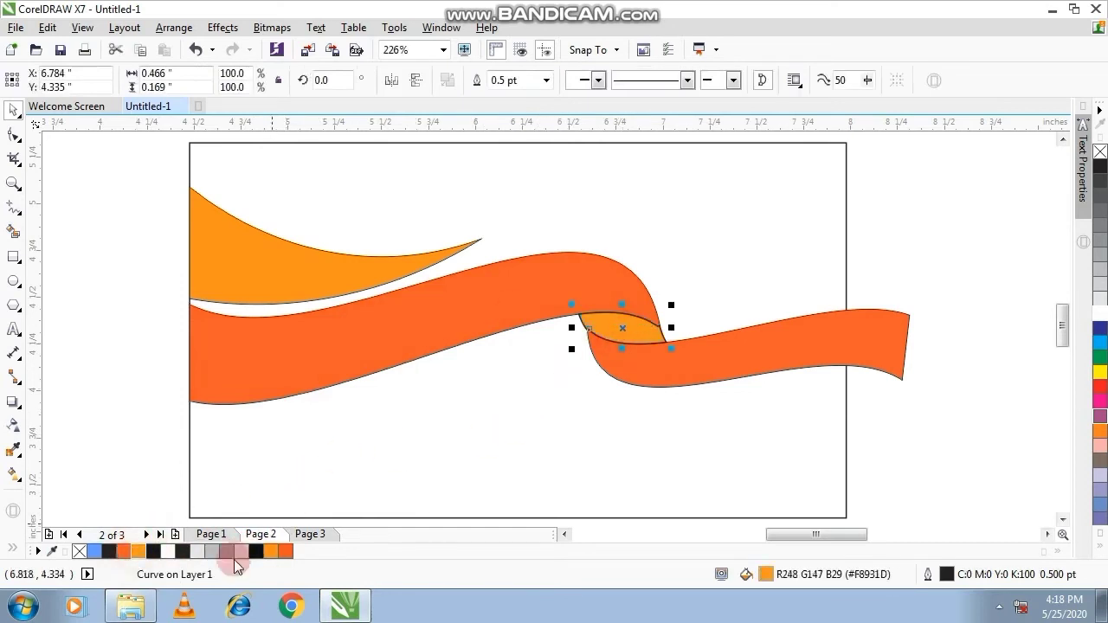
pyautogui.rightClick(78, 552)
pyautogui.click(109, 487)
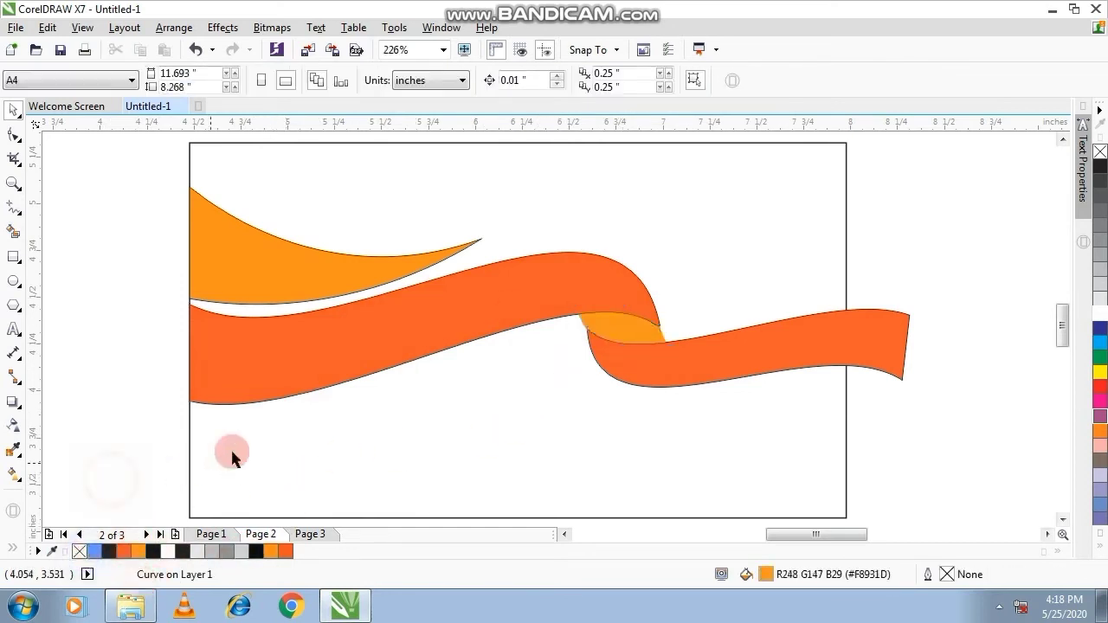
# Remove the outlines from the tail and both ribbon parts
pyautogui.click(304, 300)
pyautogui.keyDown('shift'); pyautogui.click(302, 346); pyautogui.keyUp('shift')
pyautogui.keyDown('shift'); pyautogui.click(564, 378); pyautogui.keyUp('shift')
pyautogui.keyDown('shift'); pyautogui.click(720, 364); pyautogui.keyUp('shift')
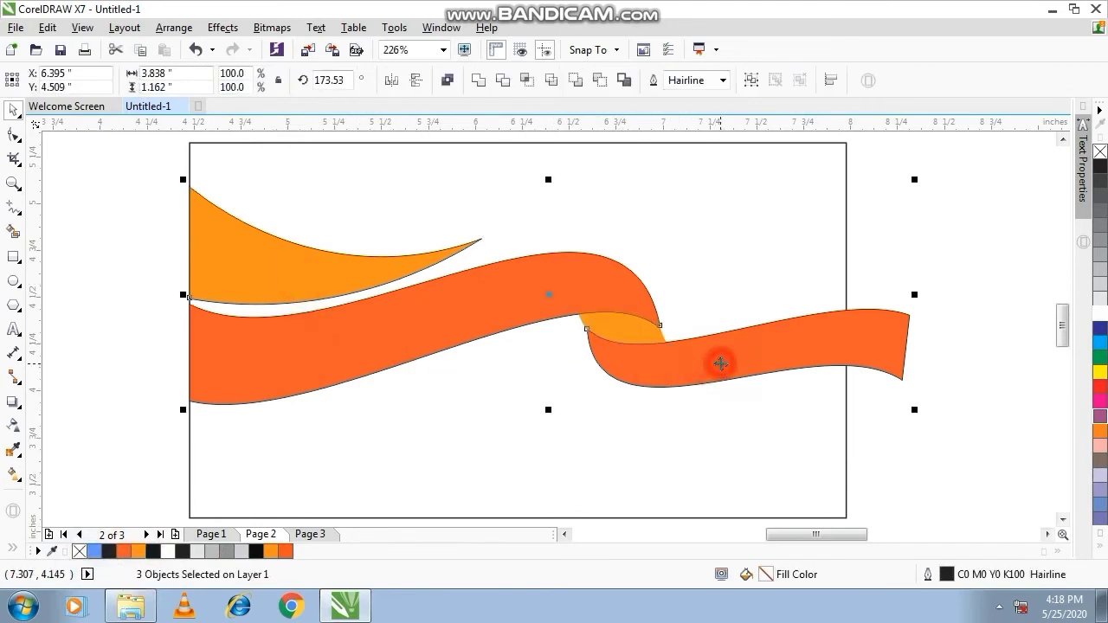
pyautogui.rightClick(79, 551)
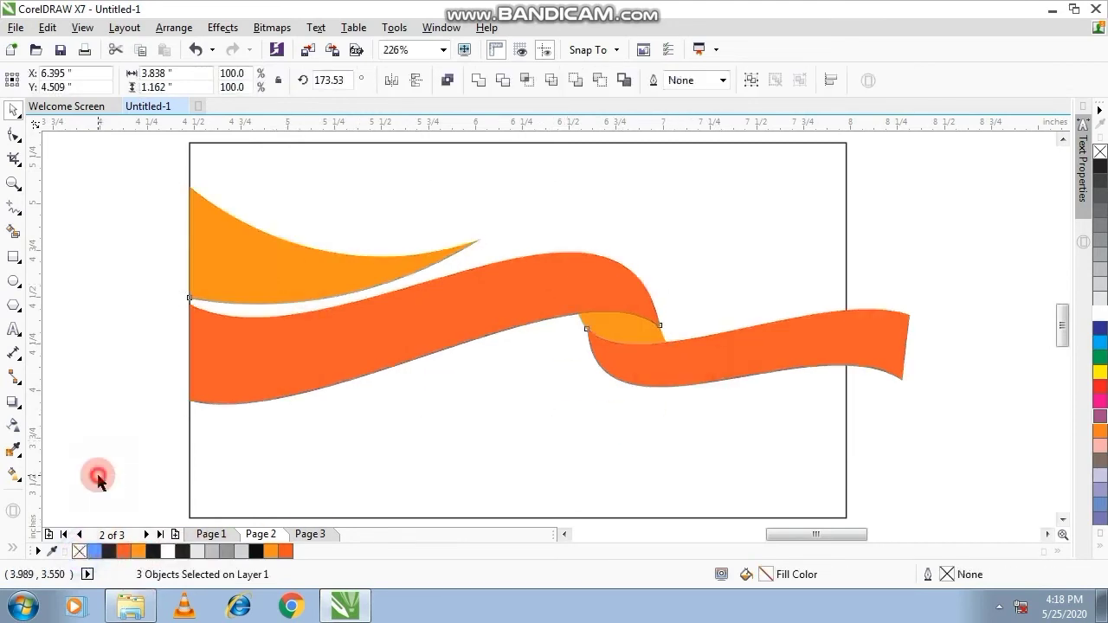
pyautogui.click(103, 480)
# Smart Fill the area above the ribbons and colour the new shape dark navy (R19 G23 B34)
pyautogui.click(13, 232)
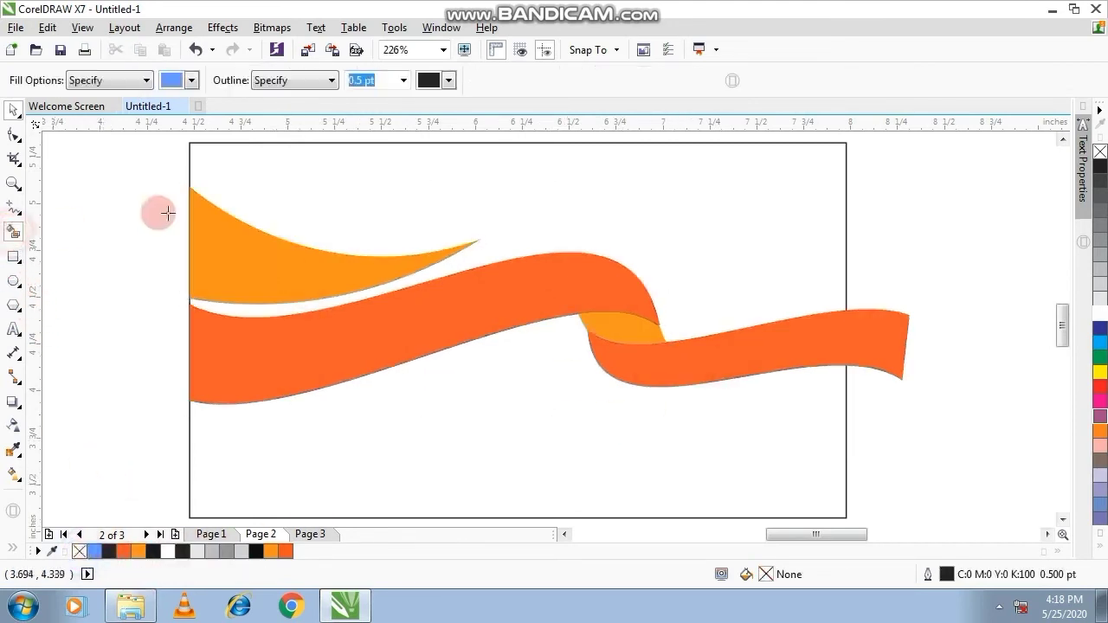
pyautogui.click(381, 209)
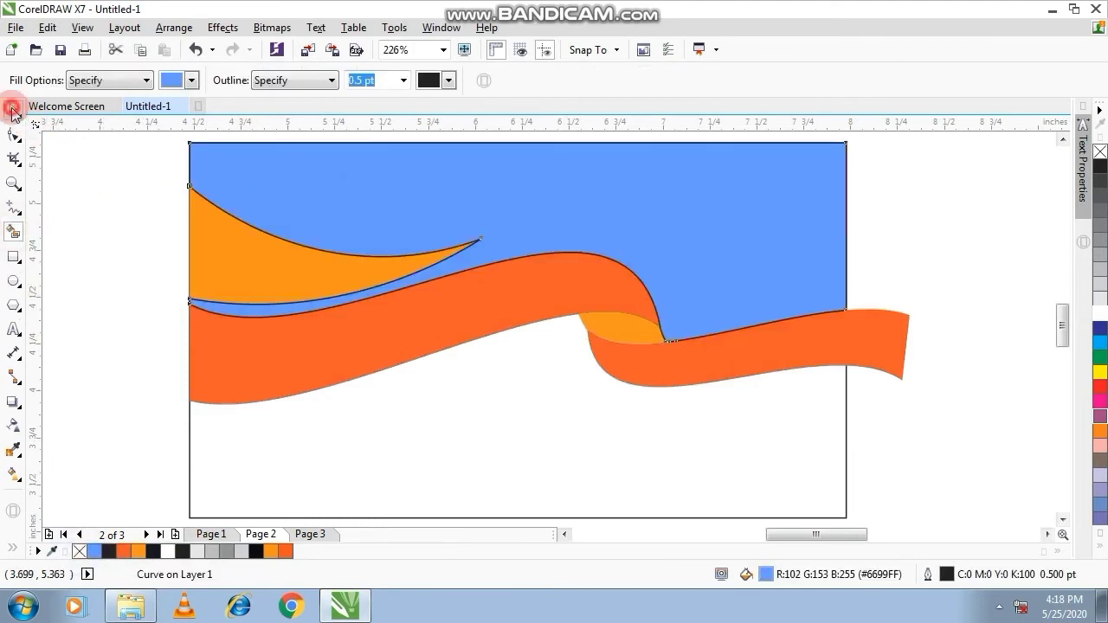
pyautogui.click(13, 111)
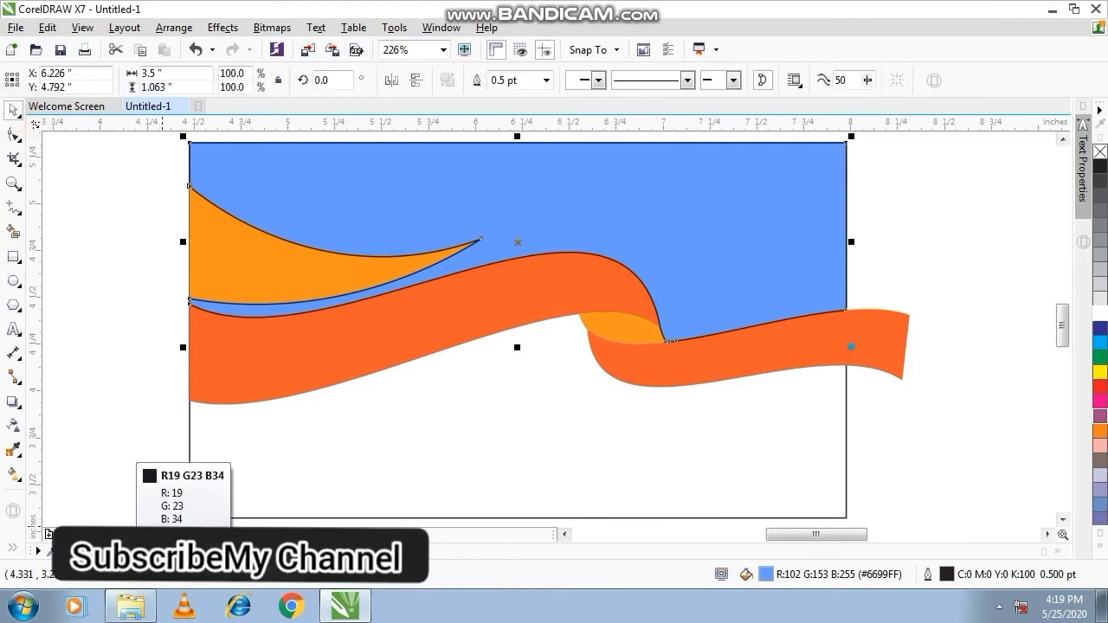
pyautogui.click(81, 395)
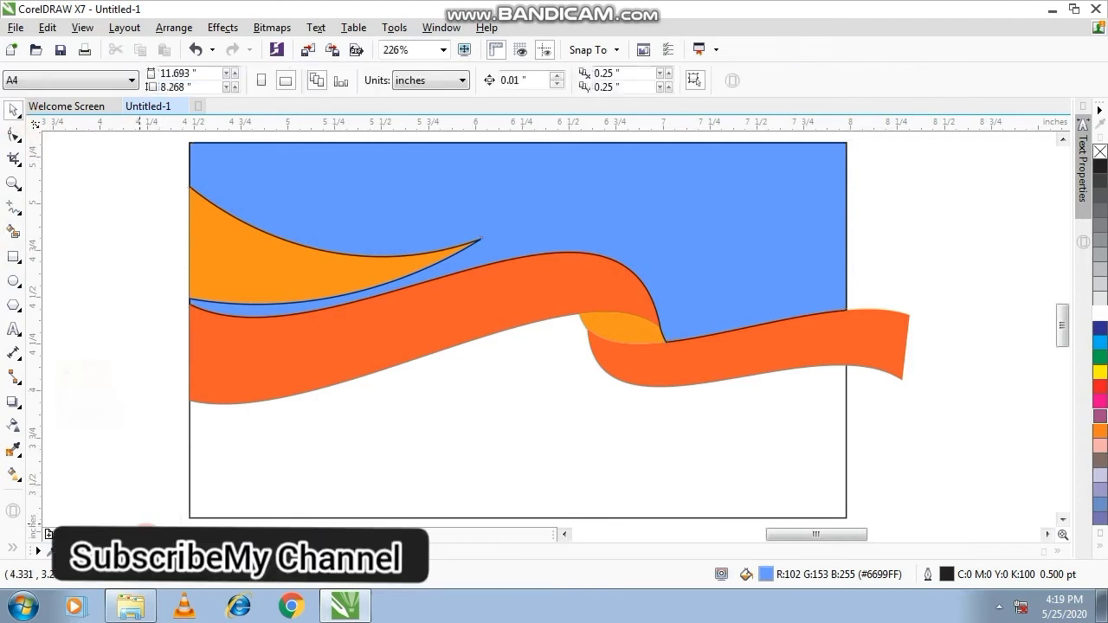
pyautogui.click(305, 179)
pyautogui.click(153, 551)
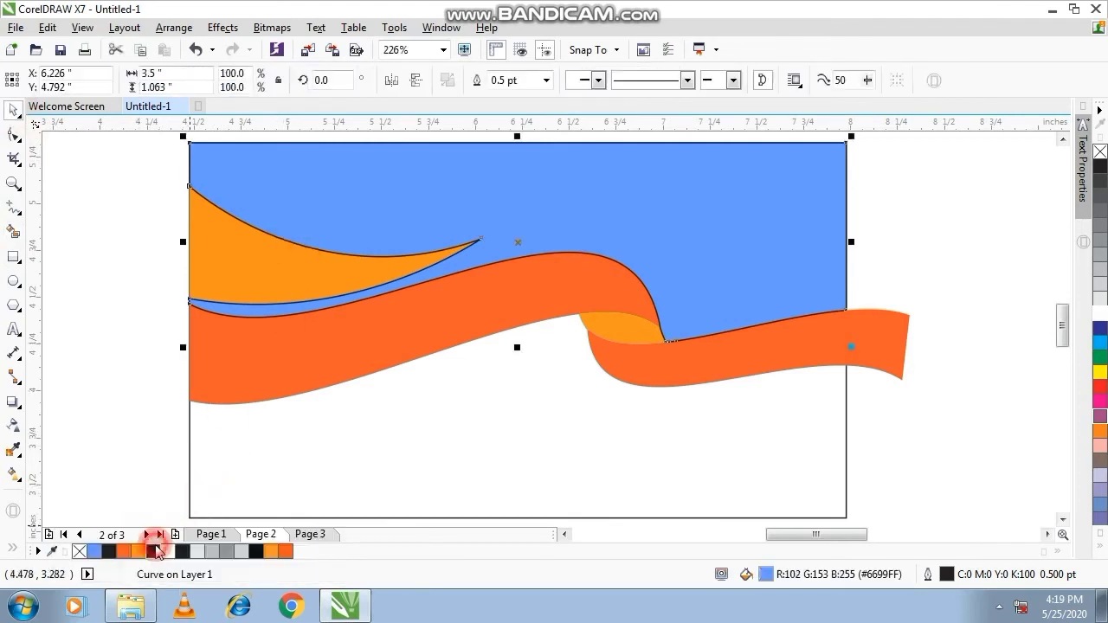
pyautogui.click(139, 468)
# Remove outlines from the five navy and orange artwork shapes and group them
pyautogui.scroll(-3, 796, 264)
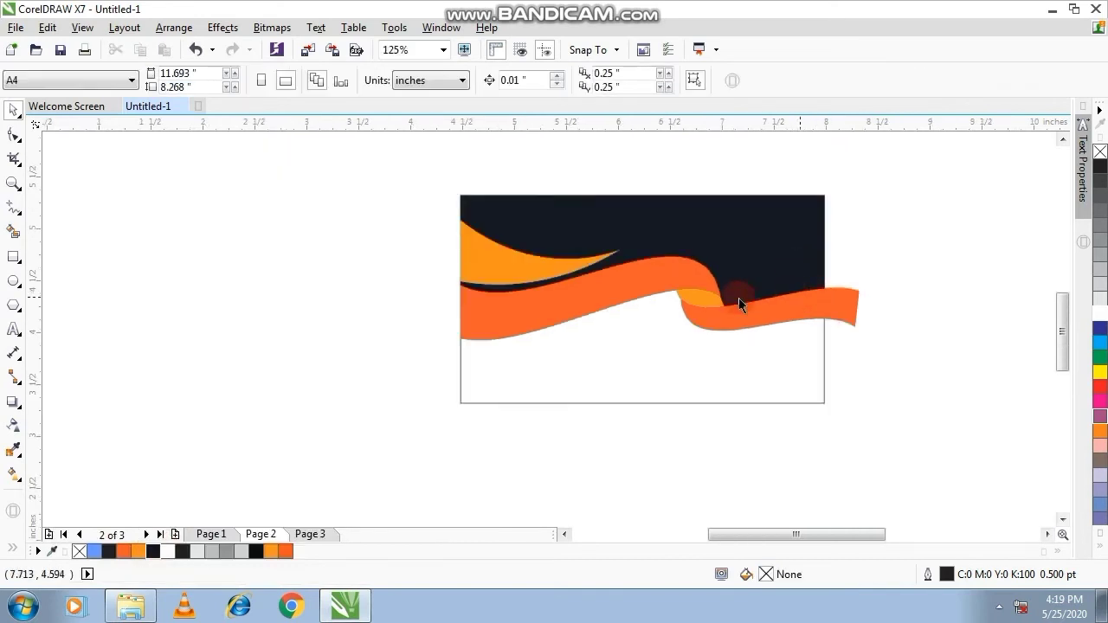
pyautogui.moveTo(392, 168); pyautogui.dragTo(900, 385)
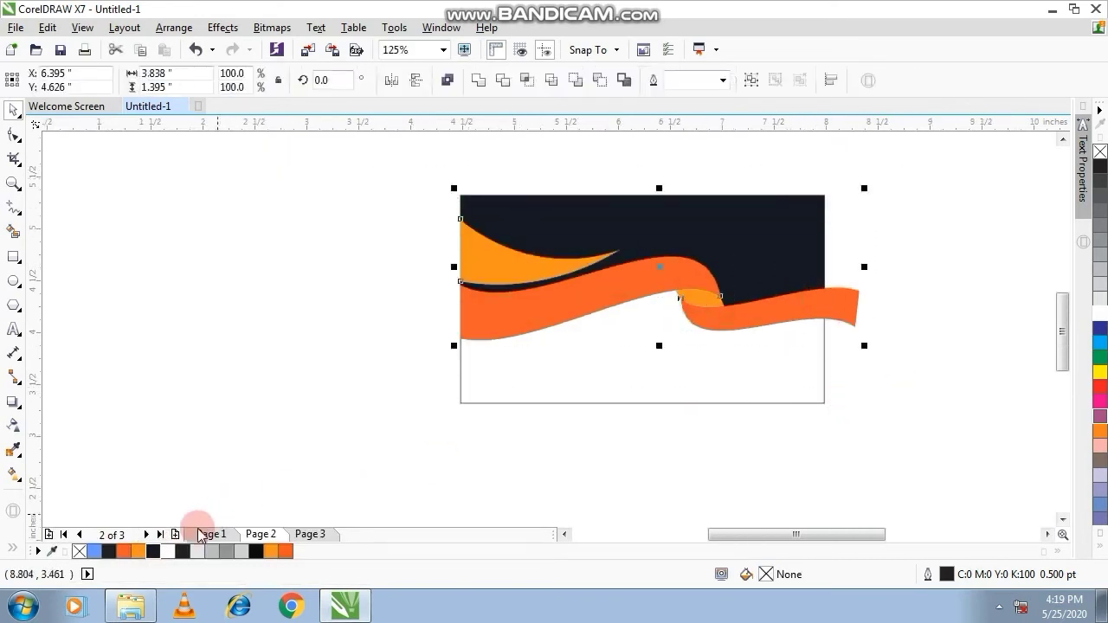
pyautogui.rightClick(80, 552)
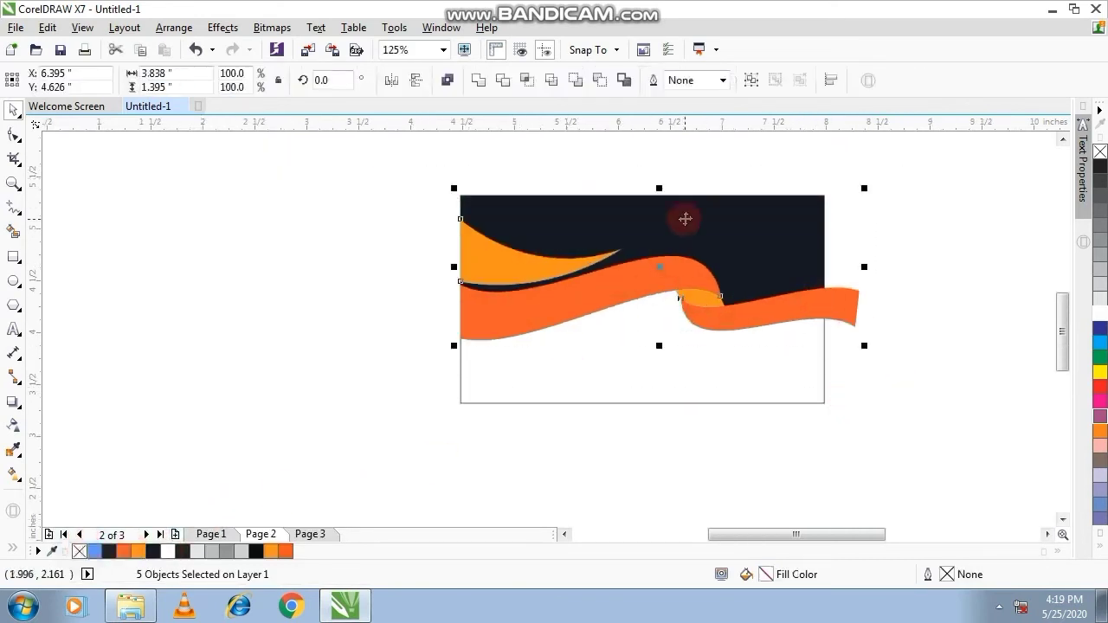
pyautogui.scroll(3, 693, 276)
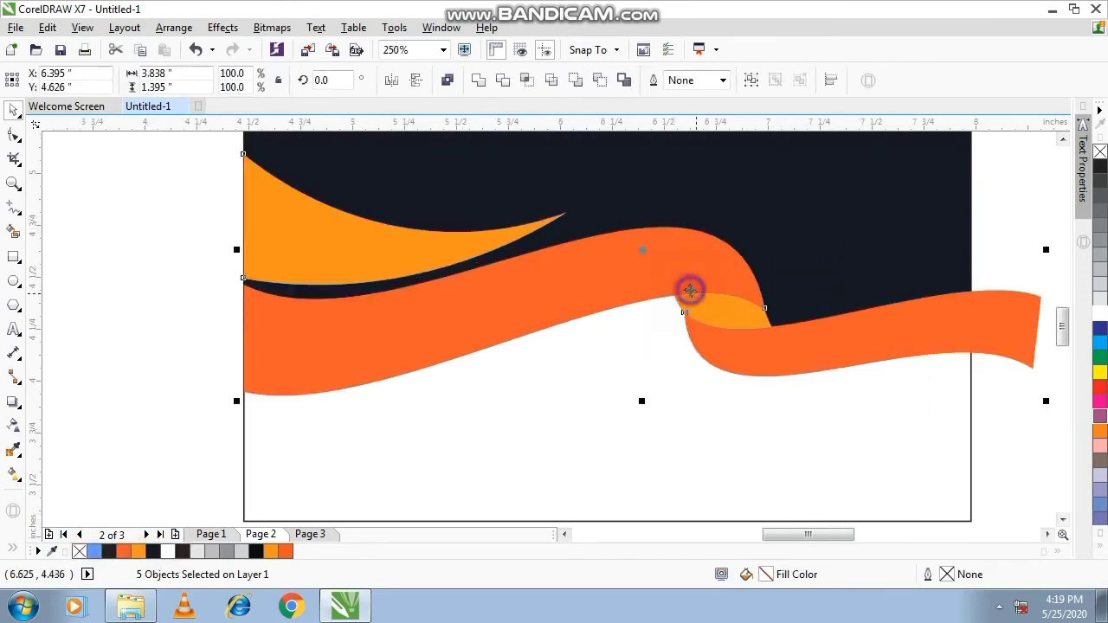
pyautogui.rightClick(690, 289)
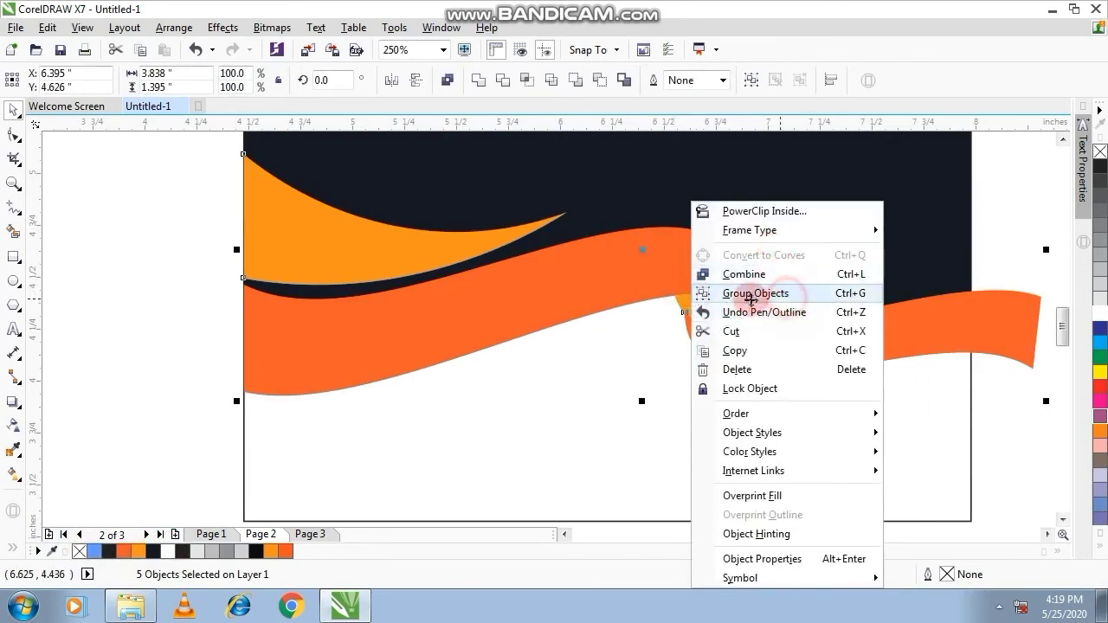
pyautogui.click(751, 295)
# PowerClip the artwork group inside the card rectangle
pyautogui.scroll(-3, 667, 312)
pyautogui.moveTo(662, 286); pyautogui.dragTo(637, 380)
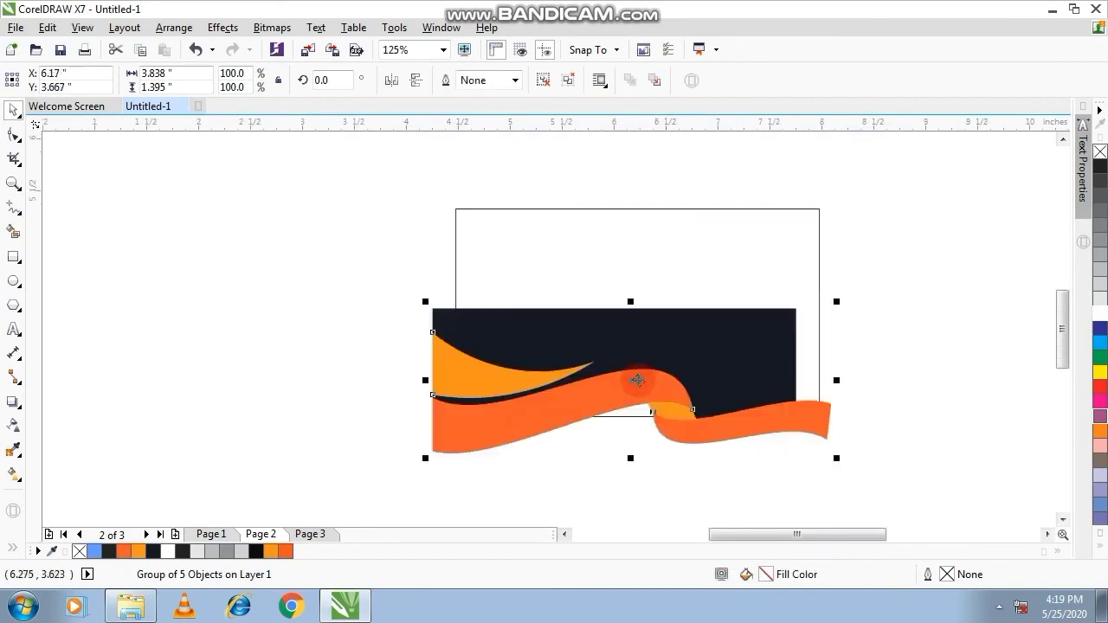
pyautogui.rightClick(637, 380)
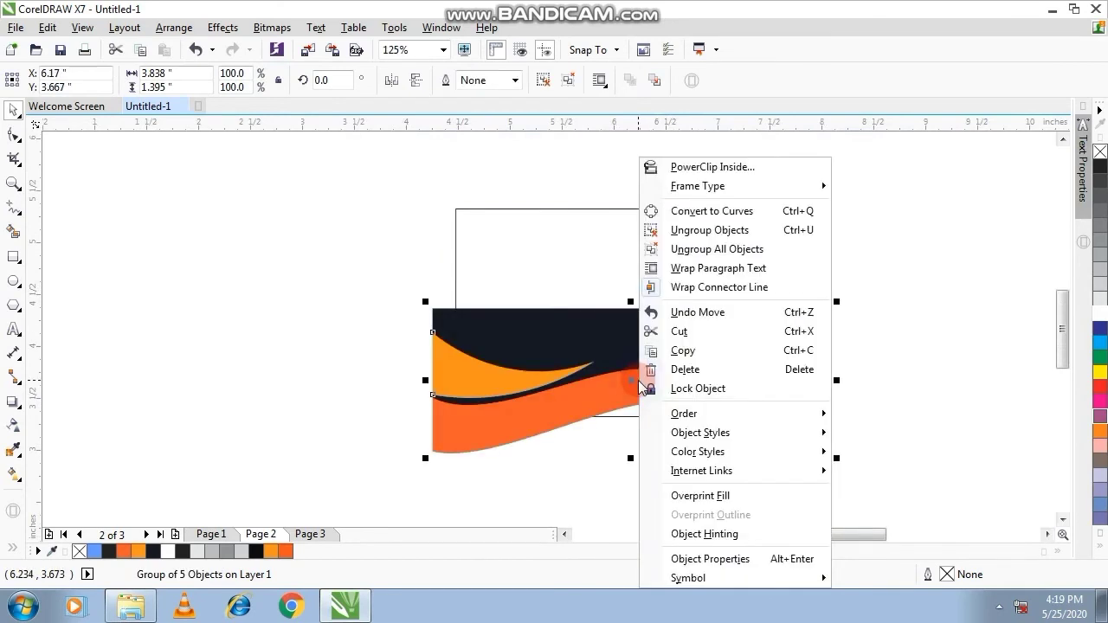
pyautogui.click(715, 167)
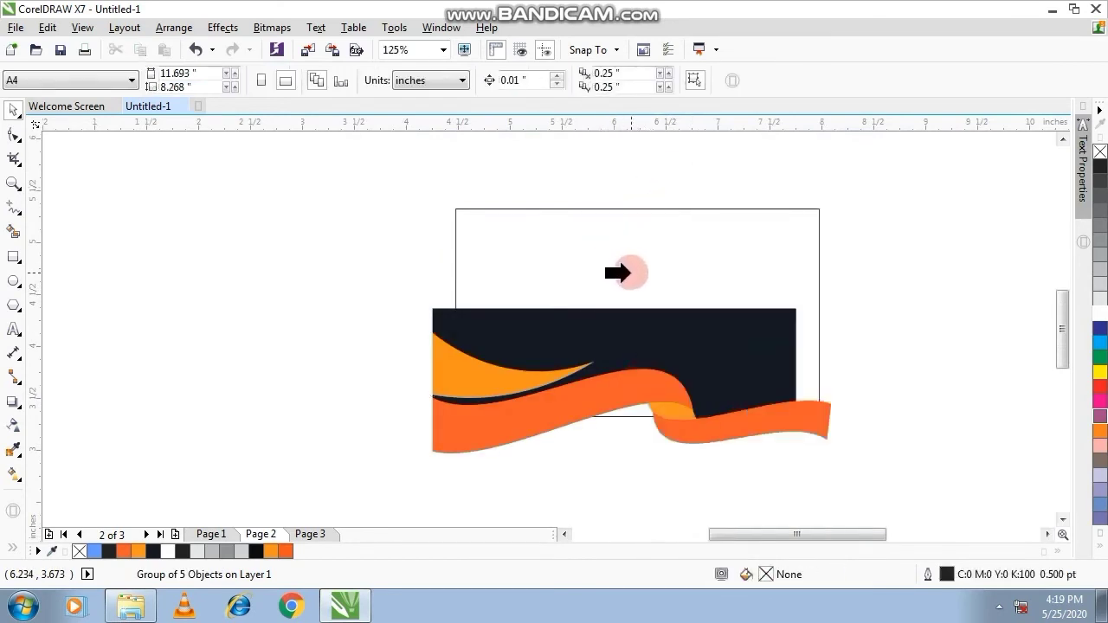
pyautogui.click(618, 273)
# Edit the PowerClip contents, shifting the artwork up so the navy meets the card's top edge
pyautogui.rightClick(627, 335)
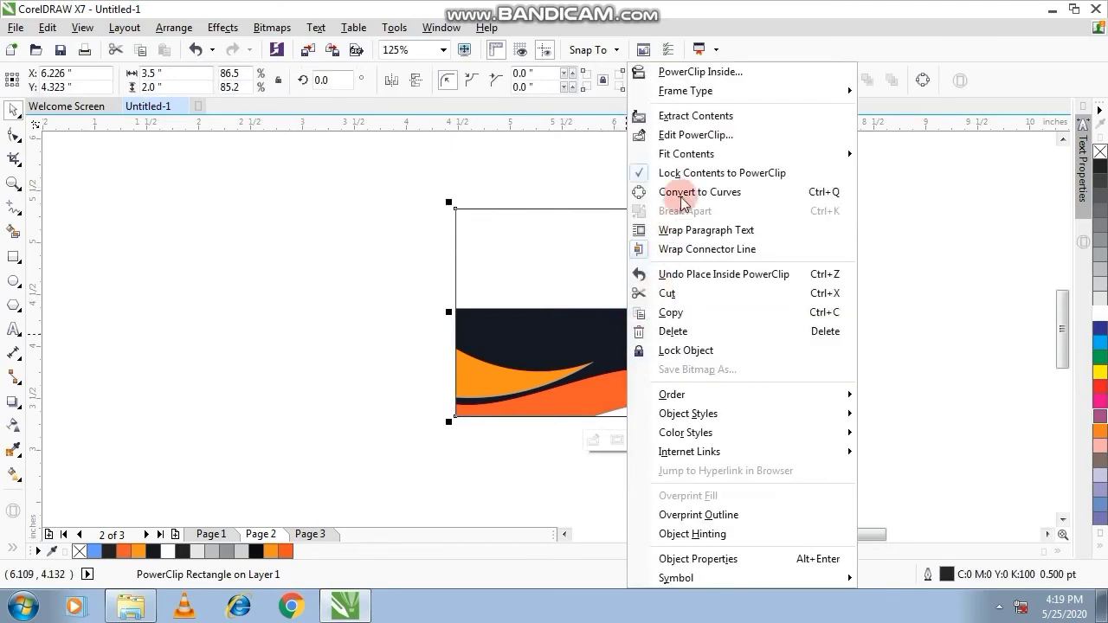
pyautogui.click(697, 136)
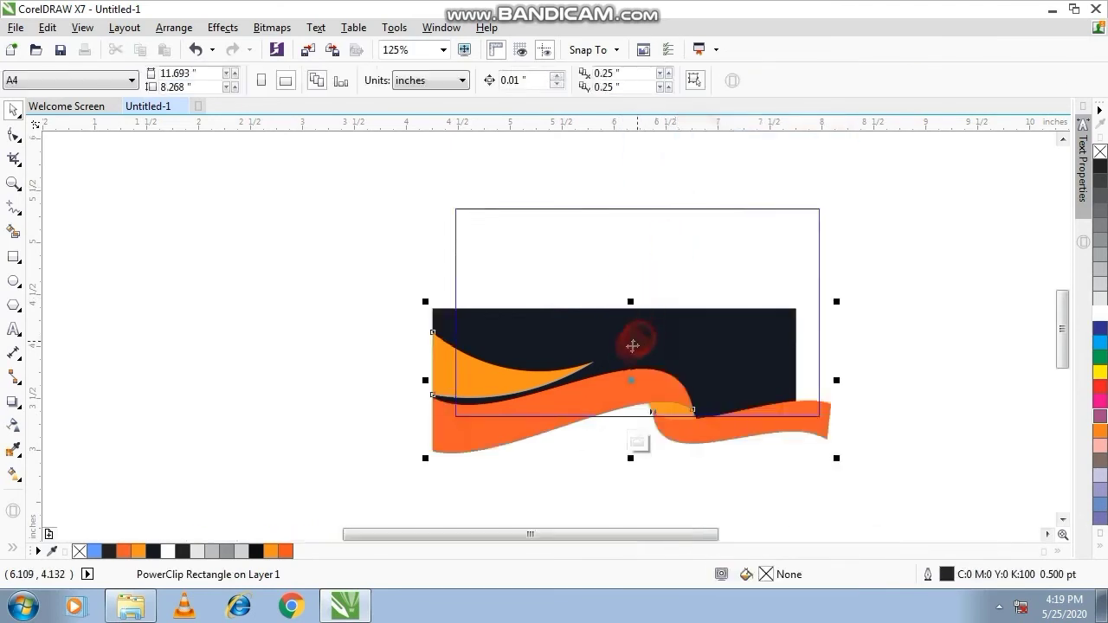
pyautogui.moveTo(623, 358)
pyautogui.mouseDown()
pyautogui.moveTo(651, 286)
pyautogui.moveTo(645, 261)
pyautogui.mouseUp()
pyautogui.scroll(2, 818, 261)
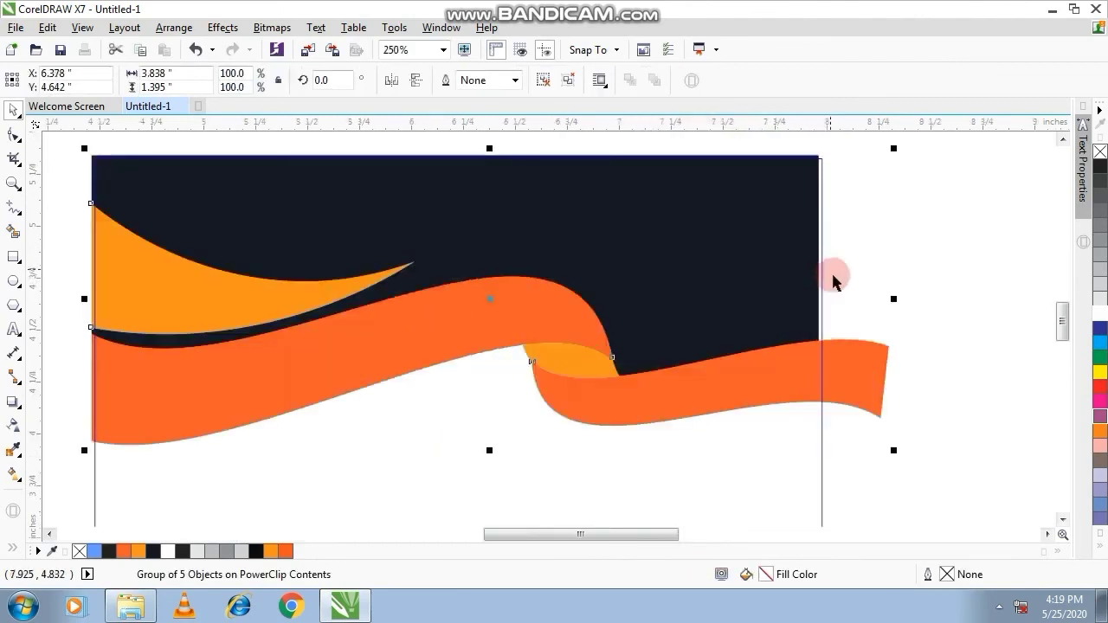
pyautogui.scroll(4, 821, 298)
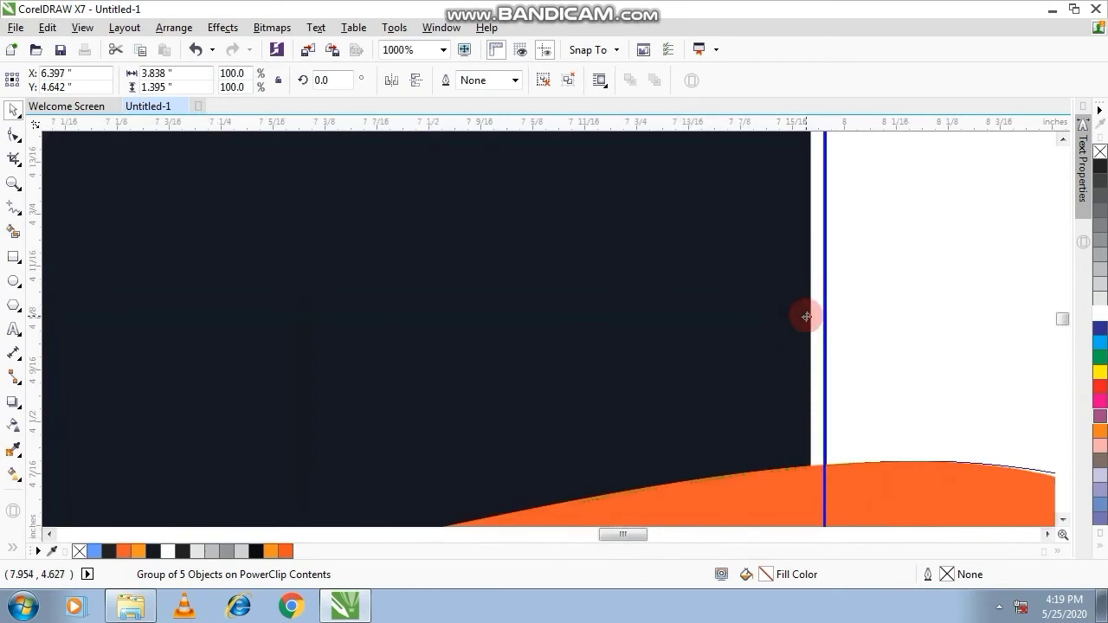
pyautogui.scroll(-4, 805, 315)
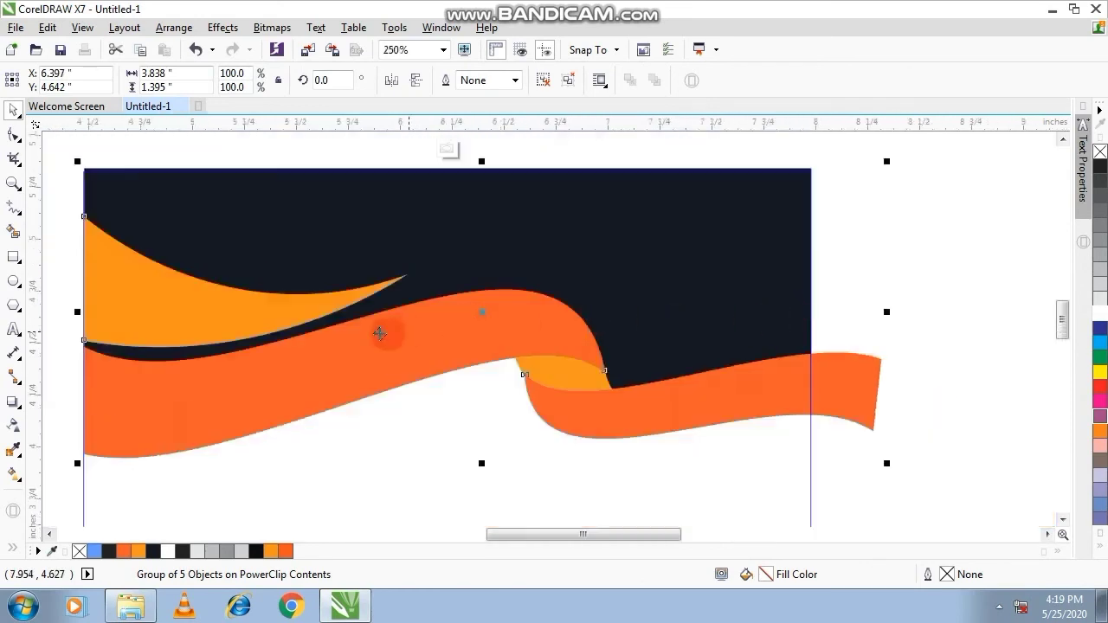
pyautogui.scroll(-4, 486, 498)
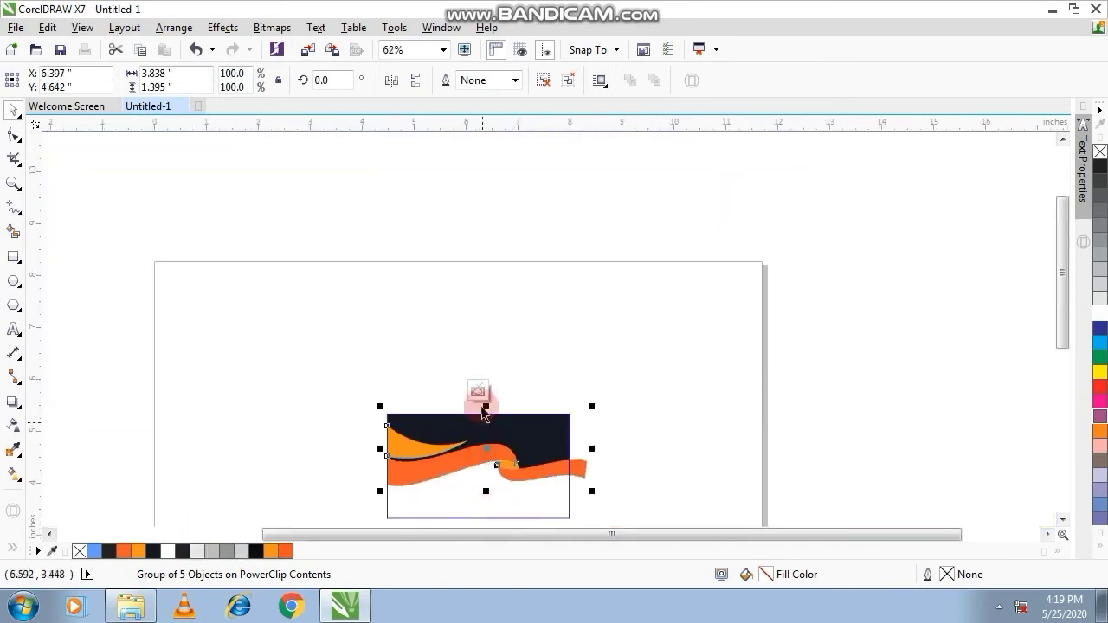
pyautogui.click(618, 400)
# Finish the PowerClip edit and move the COMPANY NAME logo onto the card
pyautogui.click(744, 389)
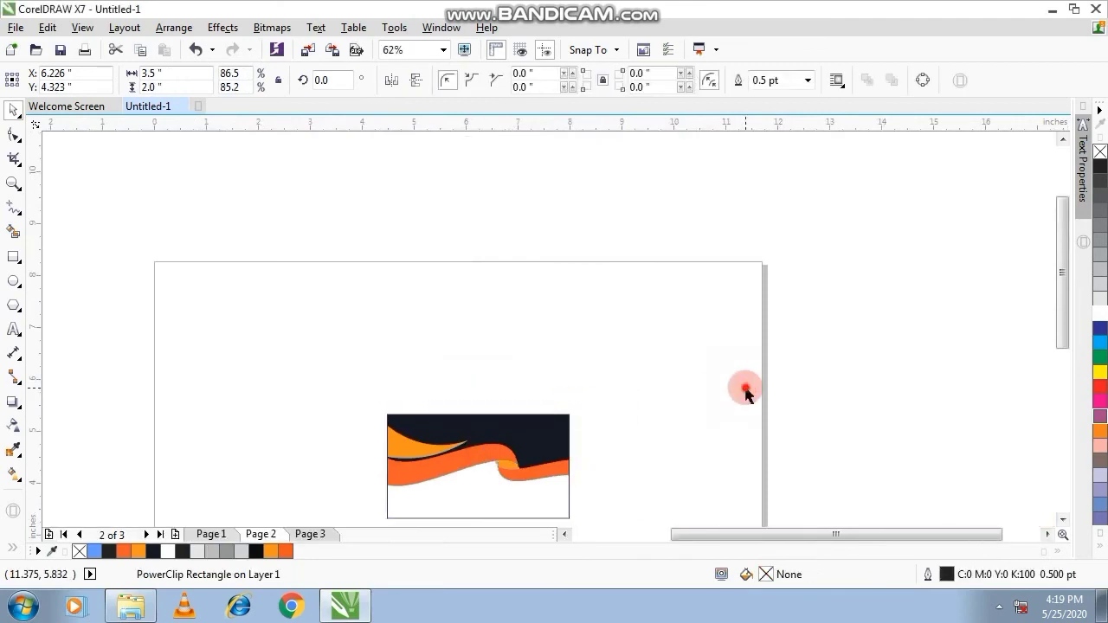
pyautogui.press('F4')
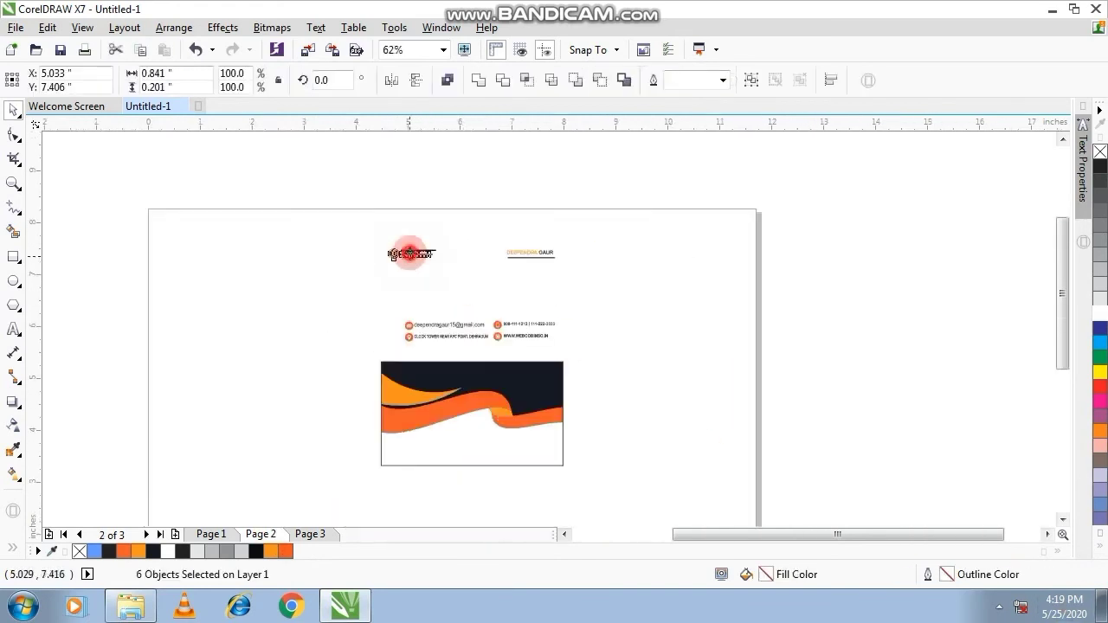
pyautogui.moveTo(409, 251); pyautogui.dragTo(419, 381)
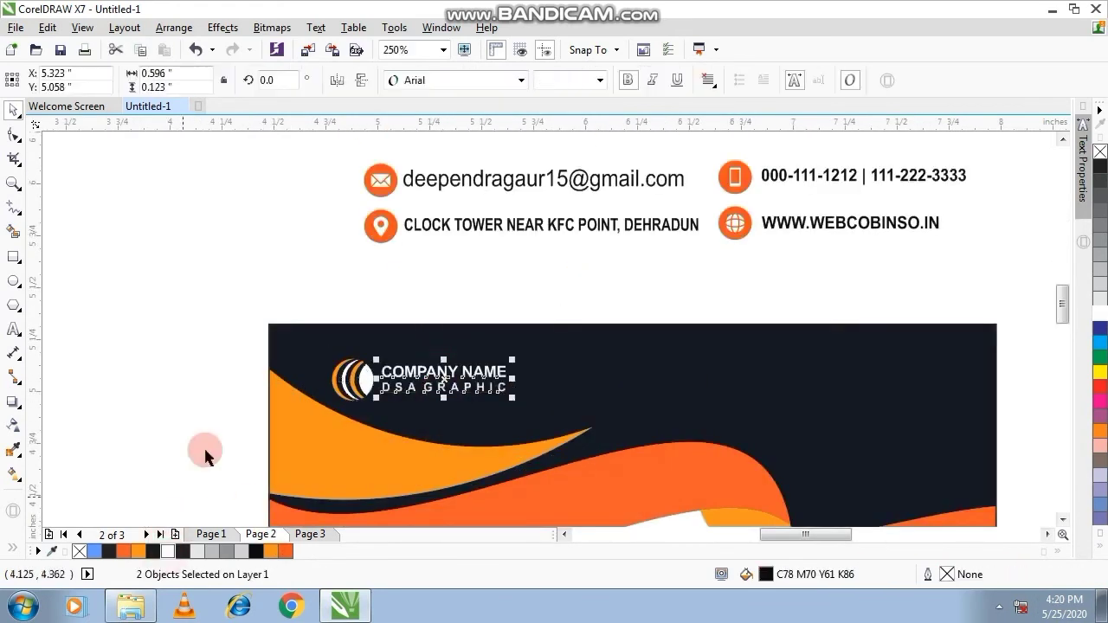
# Place the person's name at the card's top right with the surname in white
pyautogui.moveTo(667, 158)
pyautogui.mouseDown()
pyautogui.moveTo(671, 430)
pyautogui.moveTo(755, 399)
pyautogui.mouseUp()
pyautogui.scroll(2, 671, 430)
pyautogui.doubleClick(718, 398)
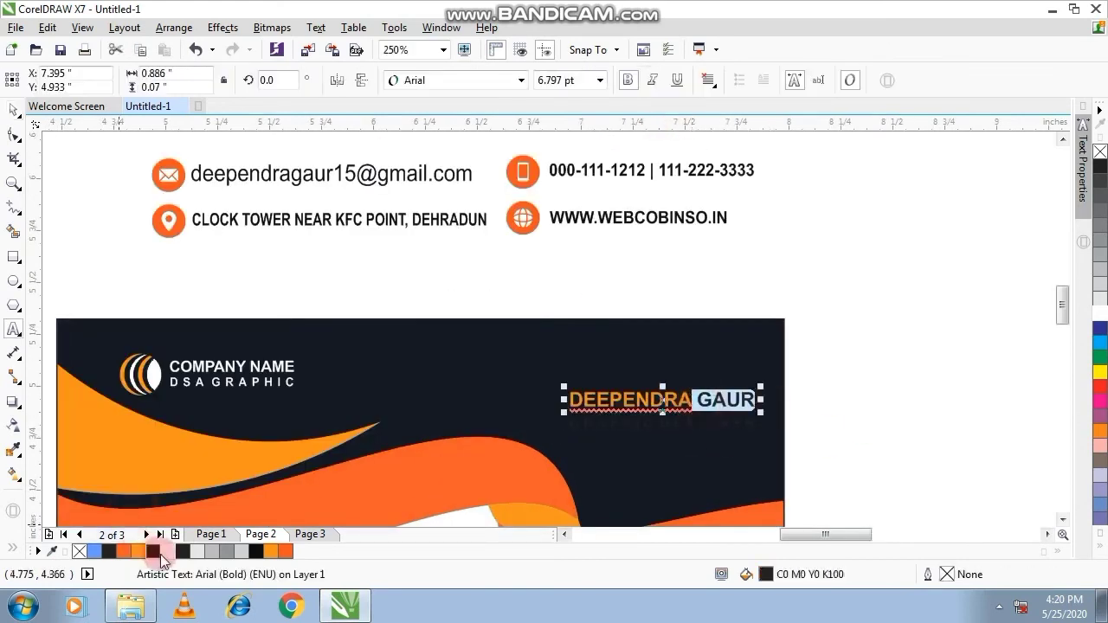
pyautogui.click(197, 550)
pyautogui.click(13, 111)
pyautogui.click(628, 432)
# Place the GRAPHIC DESIGNER title beneath the name and select the website address at the bottom
pyautogui.moveTo(628, 433)
pyautogui.mouseDown()
pyautogui.moveTo(836, 288)
pyautogui.moveTo(782, 412)
pyautogui.mouseUp()
pyautogui.scroll(-1, 811, 404)
pyautogui.scroll(-1, 898, 321)
pyautogui.scroll(2, 791, 401)
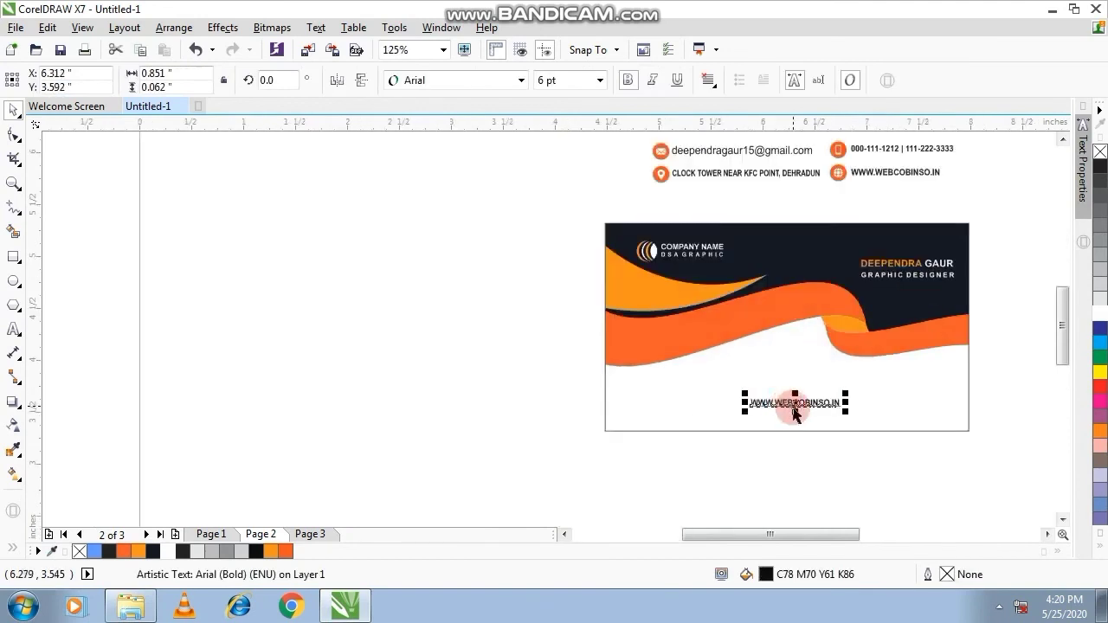
pyautogui.scroll(1, 793, 416)
pyautogui.scroll(1, 794, 415)
pyautogui.click(527, 414)
pyautogui.scroll(-2, 527, 415)
# Duplicate the card below and copy the logo and company name onto the second card
pyautogui.scroll(-2, 537, 425)
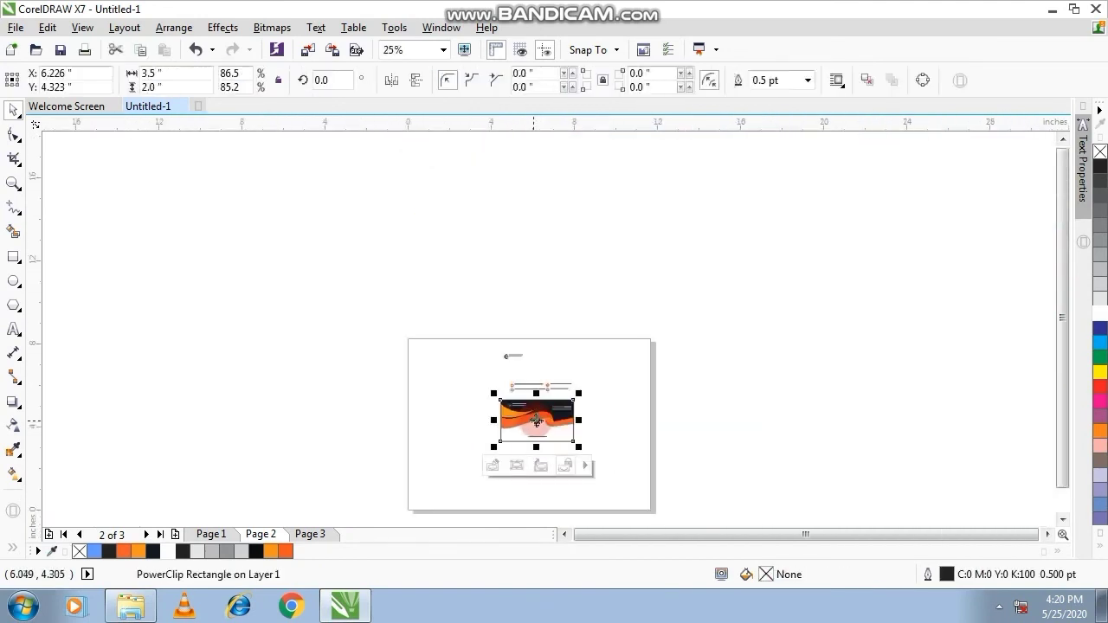
pyautogui.moveTo(539, 425); pyautogui.dragTo(538, 474)
pyautogui.scroll(1, 537, 474)
pyautogui.click(673, 355)
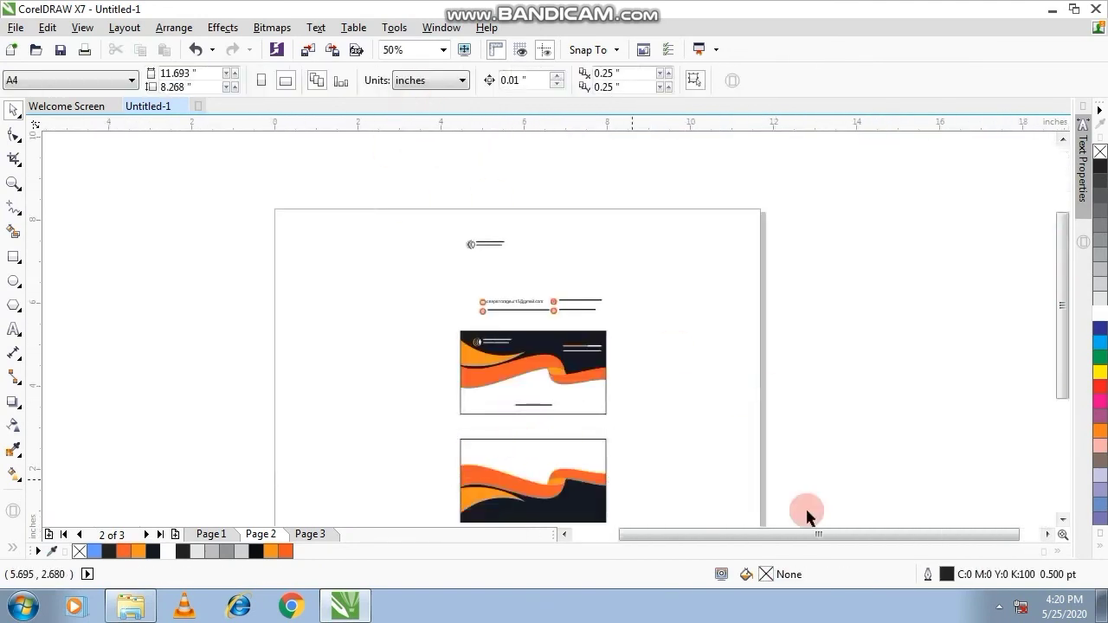
pyautogui.moveTo(449, 257)
pyautogui.mouseDown()
pyautogui.moveTo(532, 228)
pyautogui.moveTo(488, 453)
pyautogui.mouseUp()
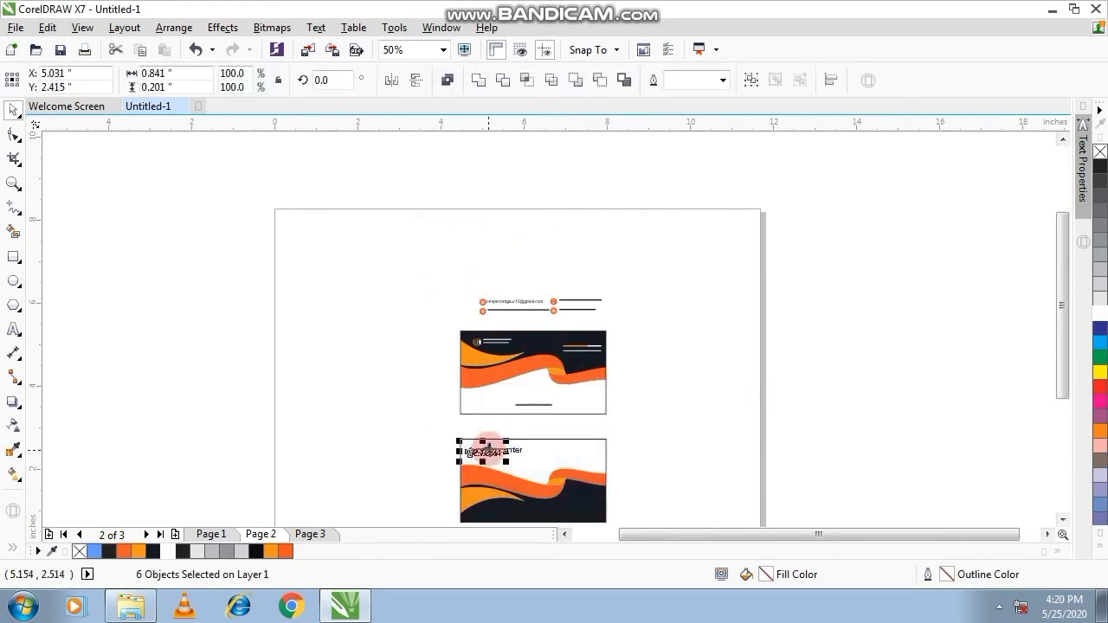
pyautogui.scroll(2, 488, 453)
pyautogui.scroll(-1, 555, 462)
# Copy the name and title onto the second card, colouring the surname dark
pyautogui.moveTo(685, 280); pyautogui.dragTo(814, 216)
pyautogui.moveTo(705, 251); pyautogui.dragTo(708, 457)
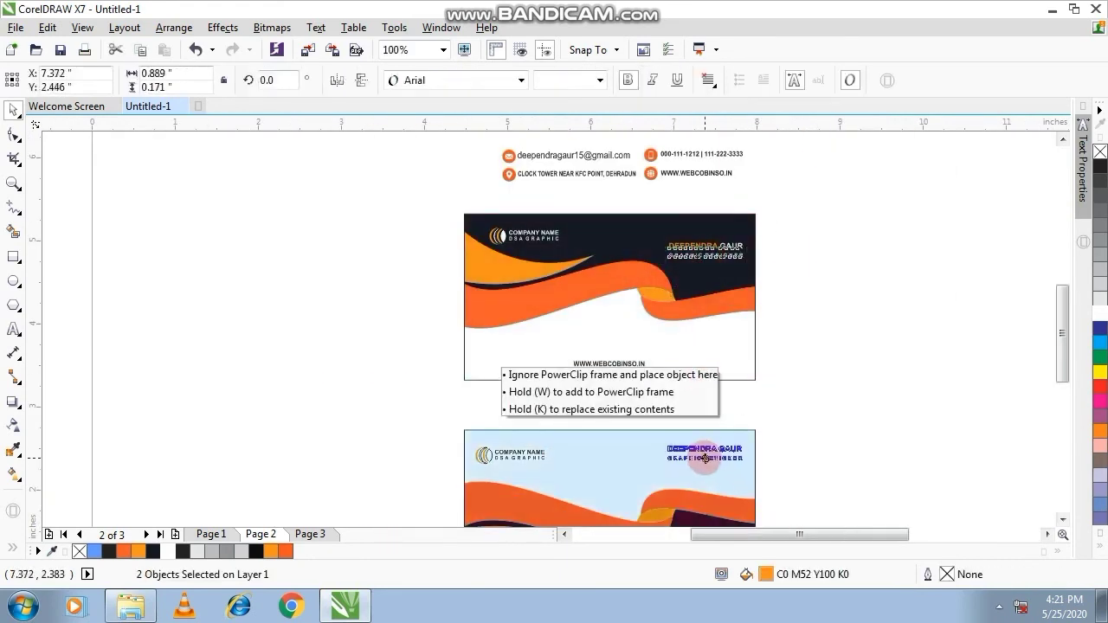
pyautogui.scroll(2, 708, 457)
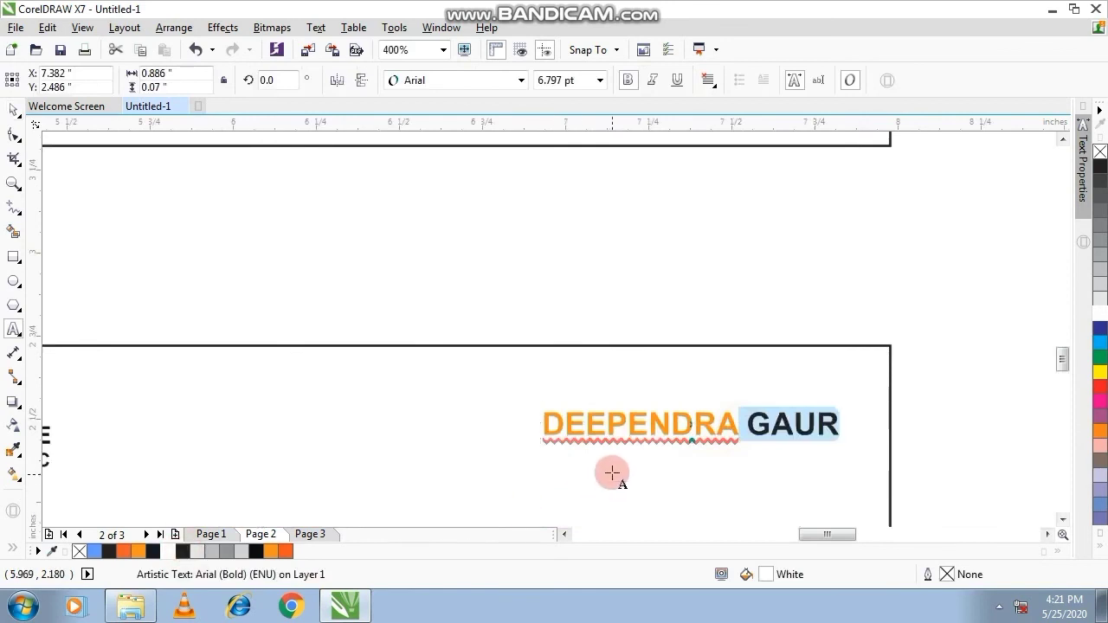
pyautogui.click(611, 473)
pyautogui.hotkey('ctrl', 'space')
pyautogui.click(664, 470)
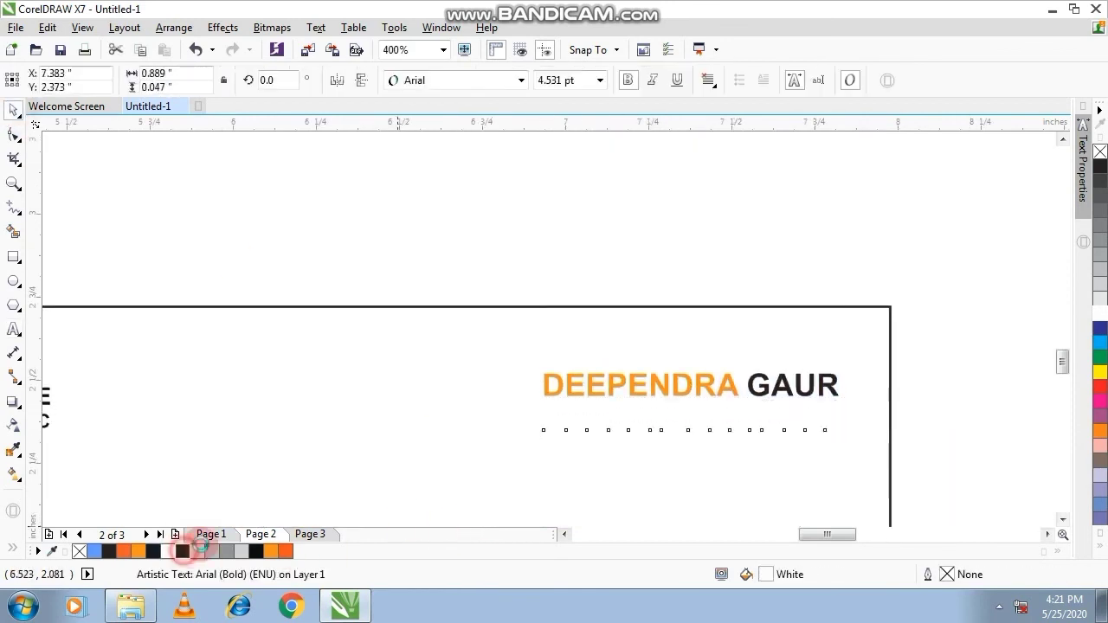
# Move the white contact details group onto the second card's navy bottom
pyautogui.click(561, 154)
pyautogui.moveTo(561, 155); pyautogui.dragTo(556, 502)
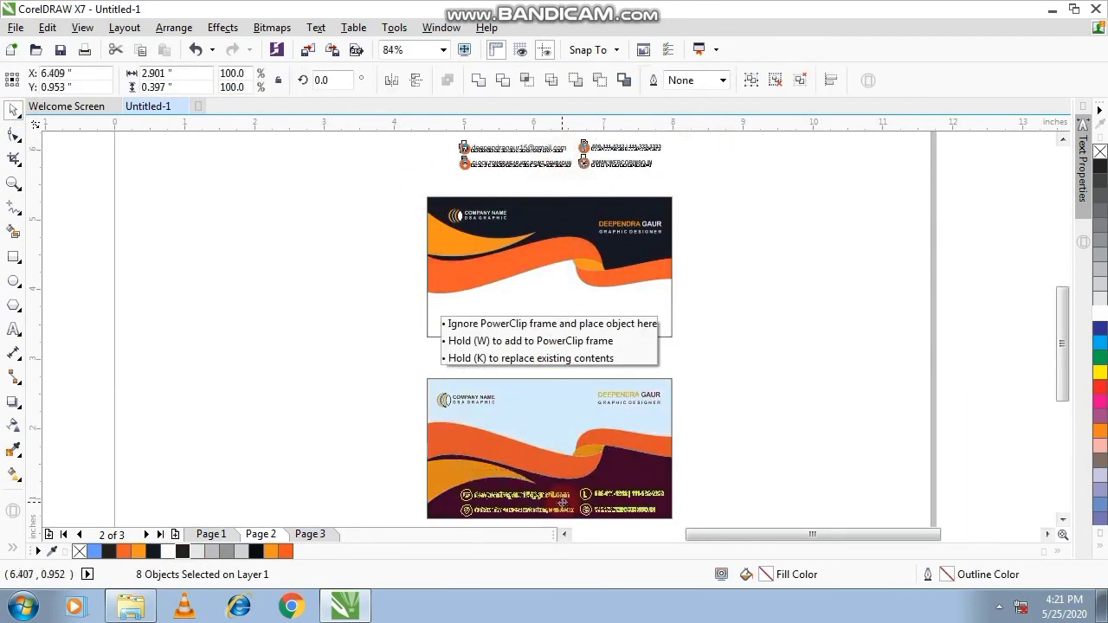
pyautogui.scroll(3, 482, 519)
pyautogui.scroll(-3, 482, 520)
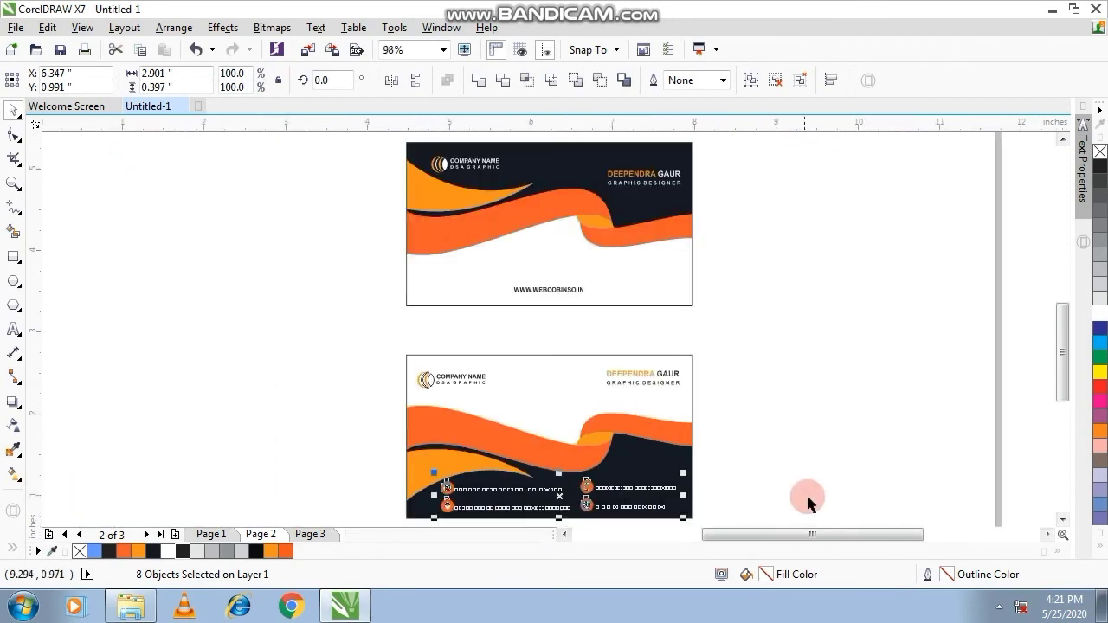
pyautogui.click(502, 508)
pyautogui.keyDown('shift'); pyautogui.click(628, 489); pyautogui.keyUp('shift')
pyautogui.click(794, 437)
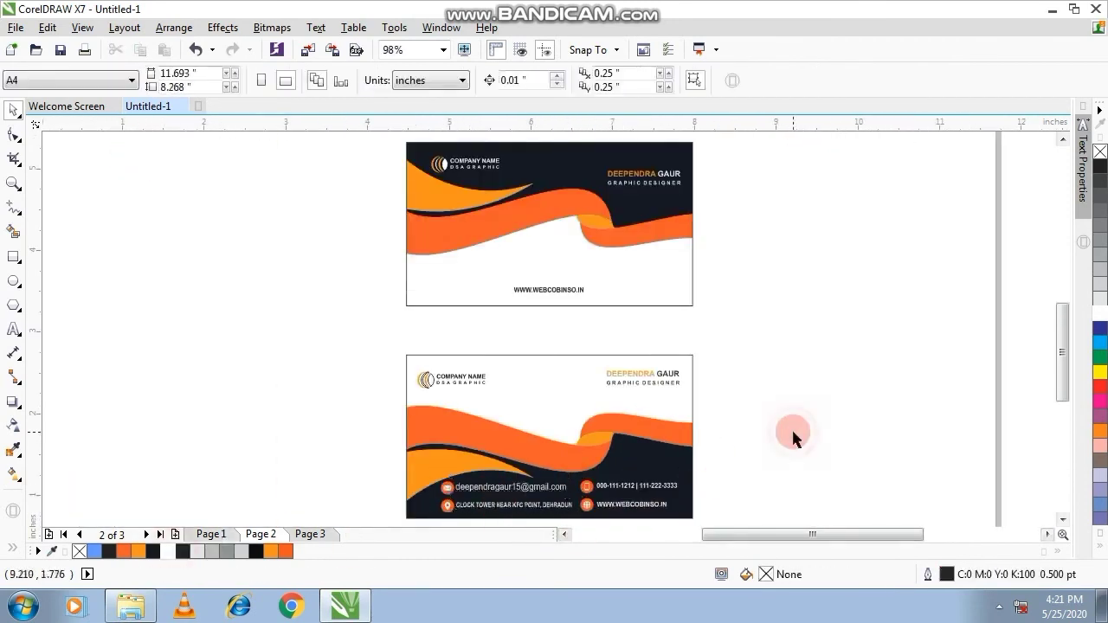
pyautogui.scroll(2, 618, 518)
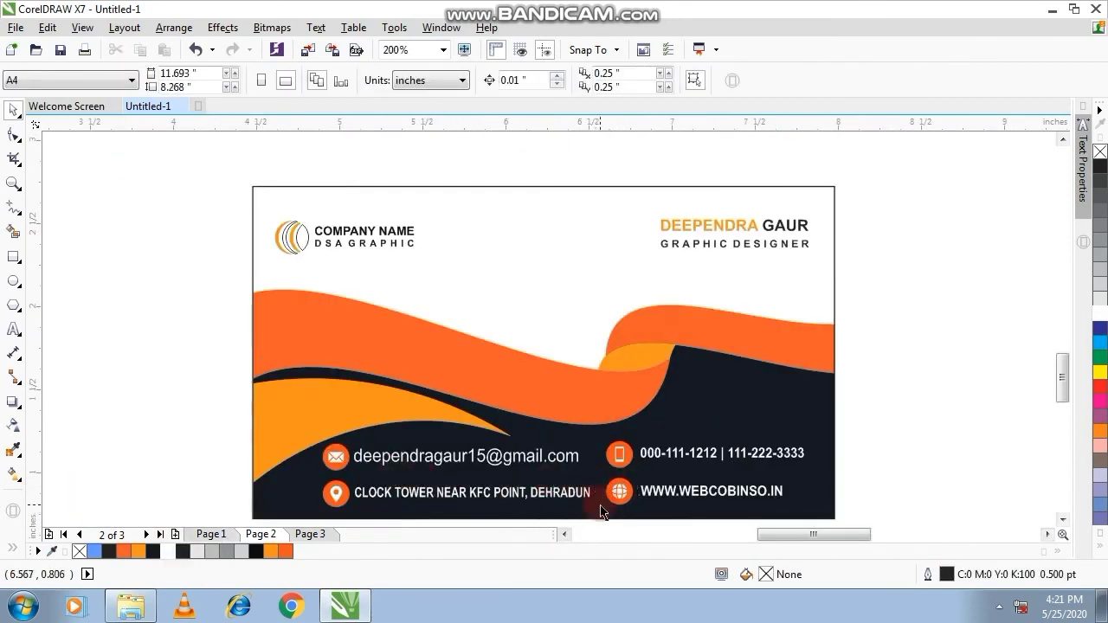